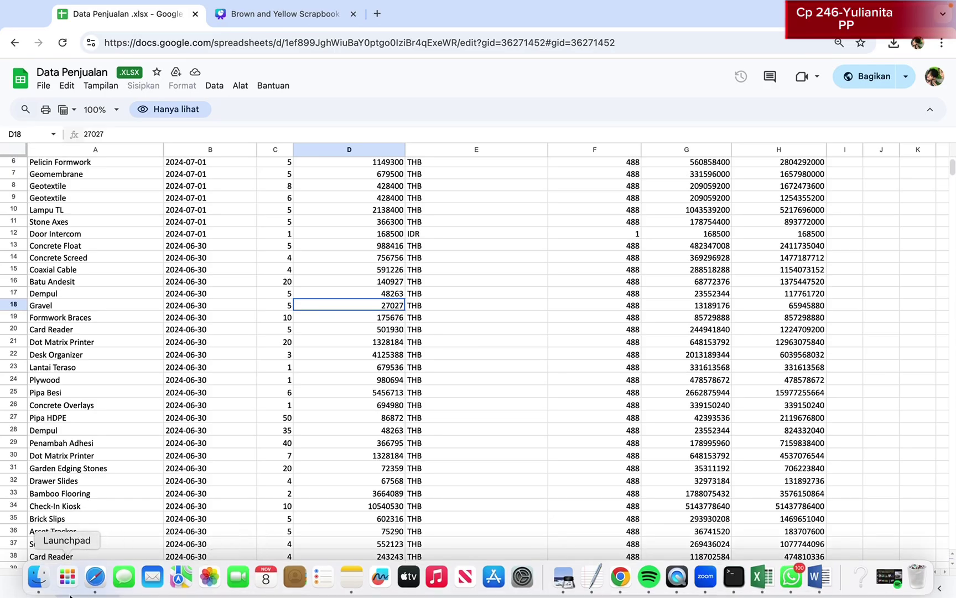
# Launch KNIME Analytics Platform with the knime-workspace directory as the workspace and switch it to the classic user interface
pyautogui.click(67, 580)
pyautogui.click(121, 376)
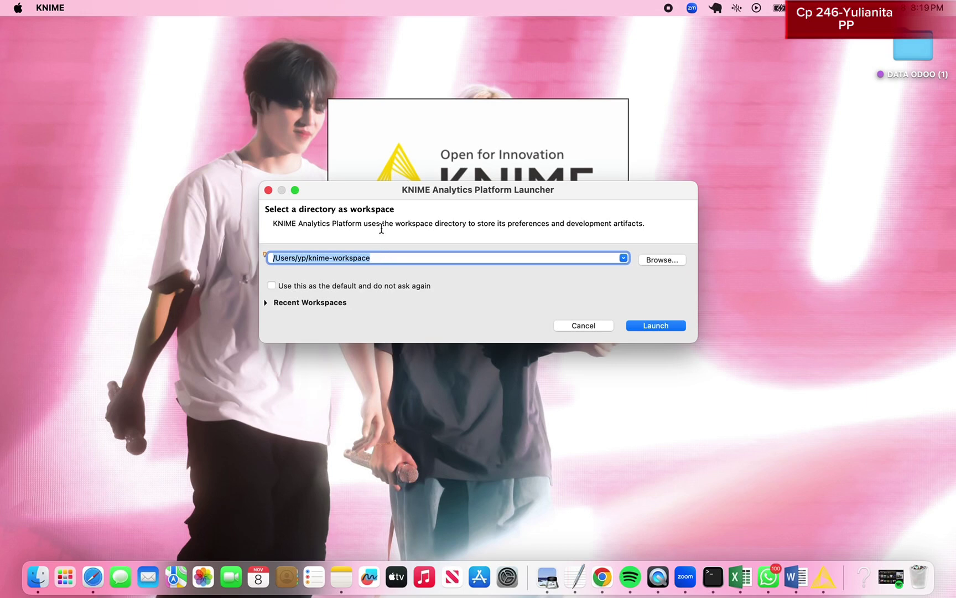
pyautogui.click(391, 259)
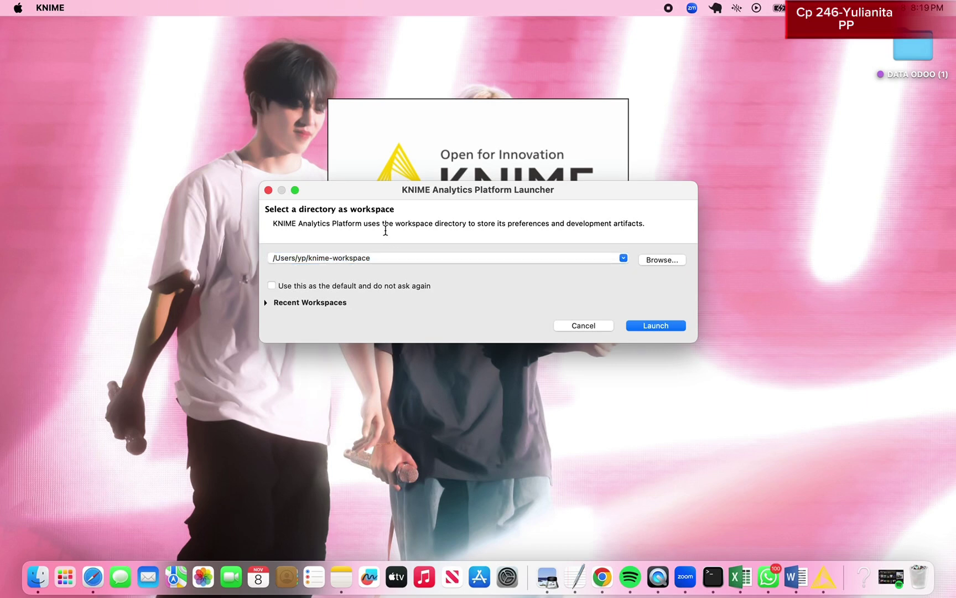
pyautogui.click(670, 262)
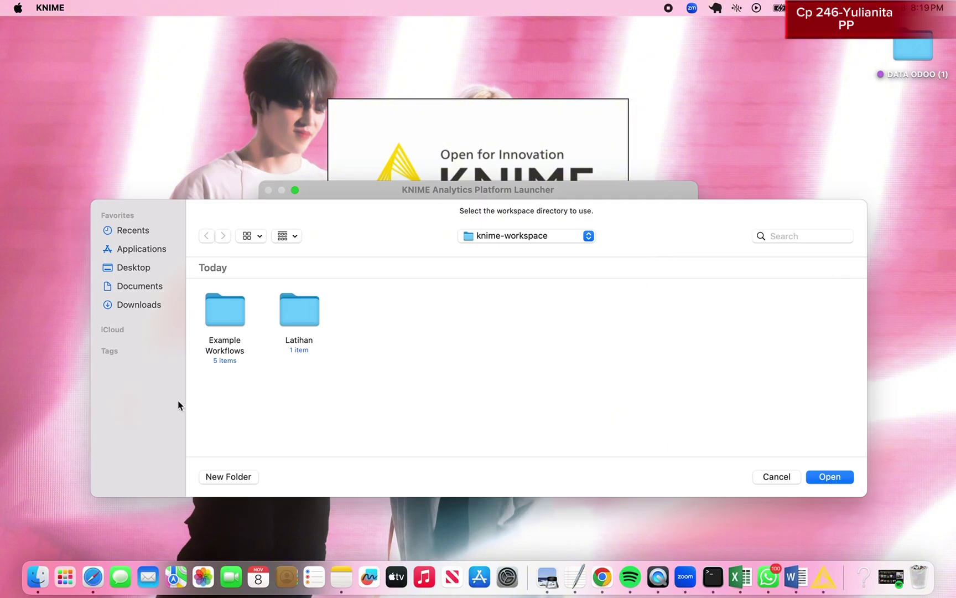
pyautogui.click(829, 477)
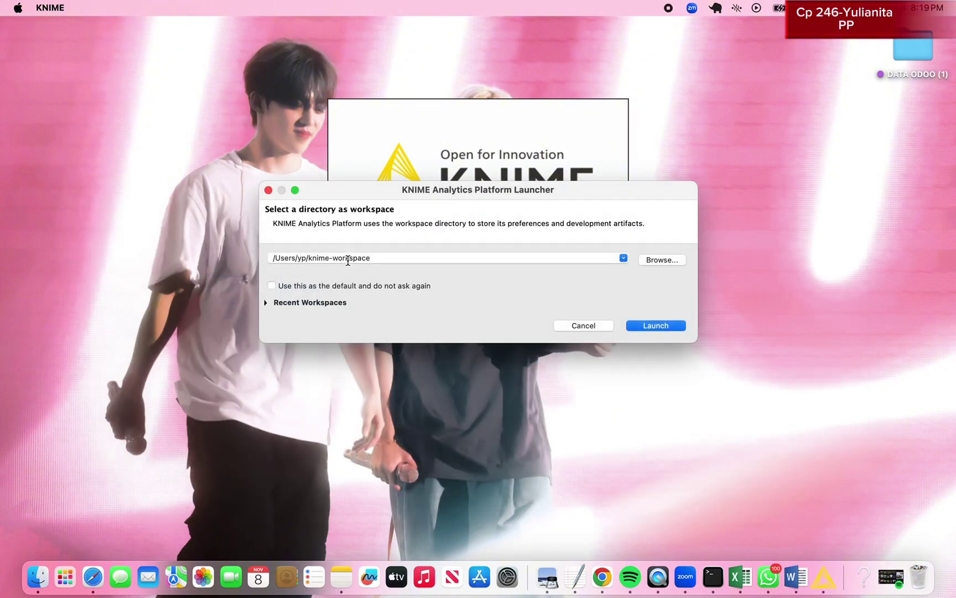
pyautogui.moveTo(379, 257); pyautogui.dragTo(271, 257)
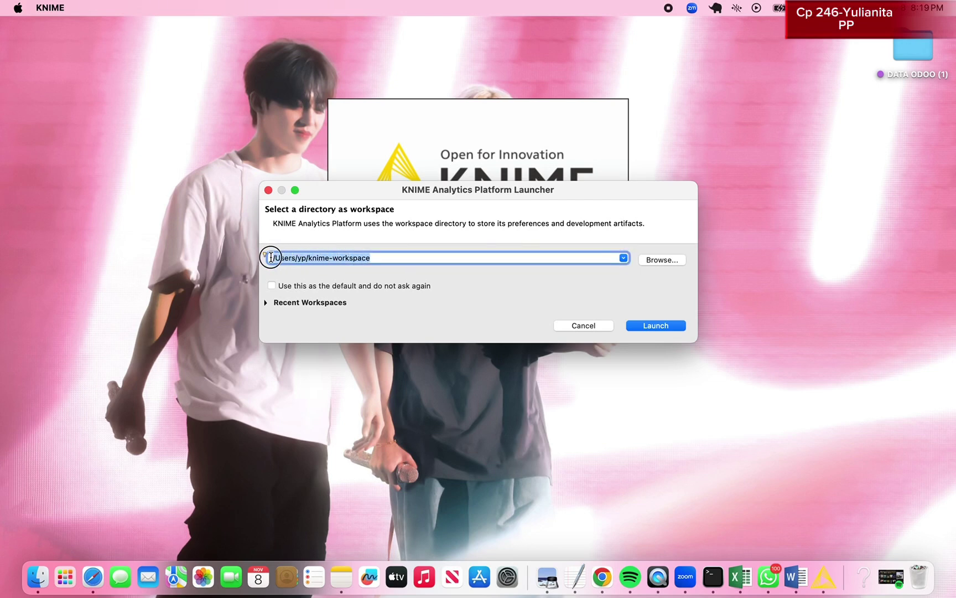
pyautogui.click(407, 258)
pyautogui.click(662, 326)
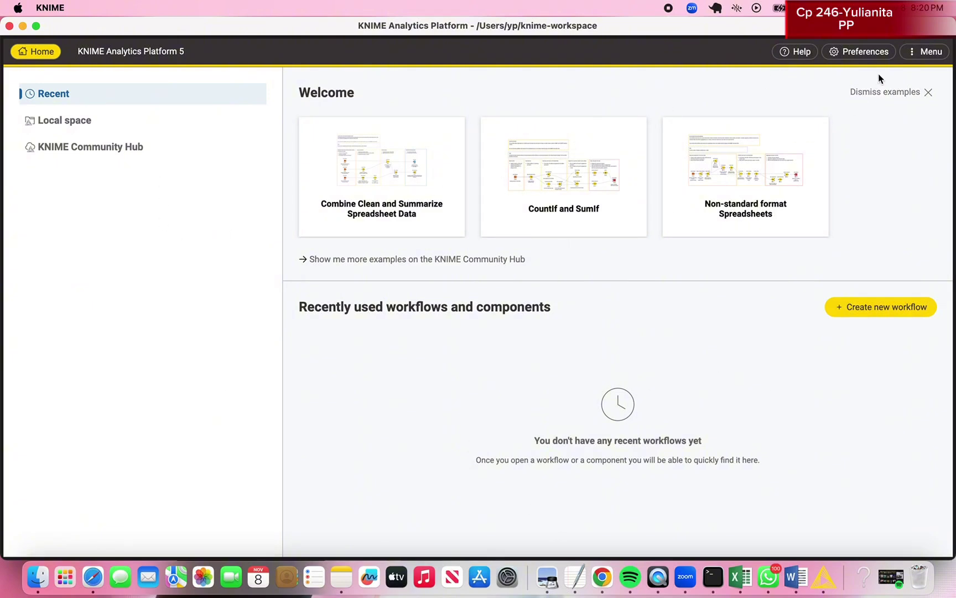
pyautogui.click(919, 55)
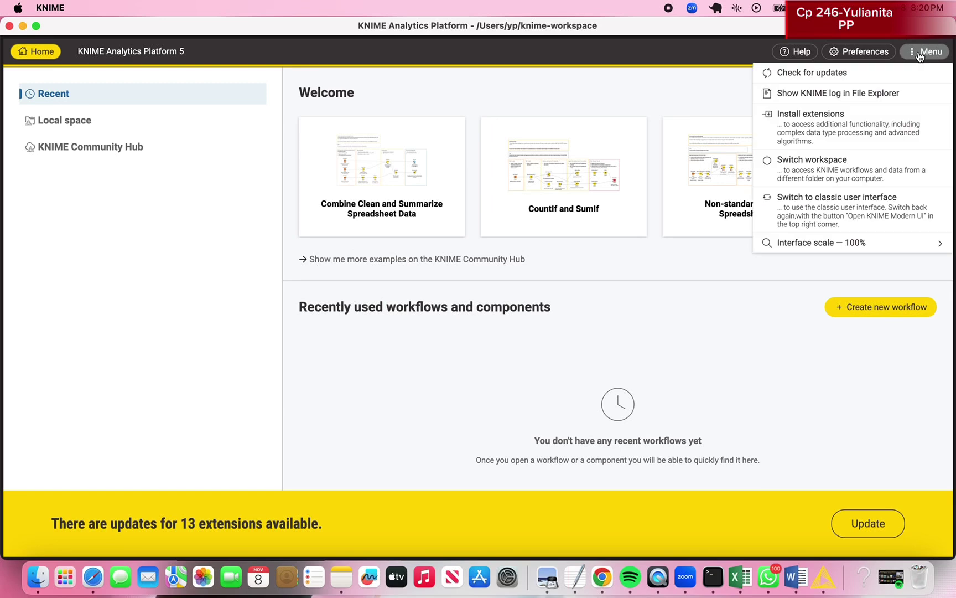
pyautogui.click(892, 212)
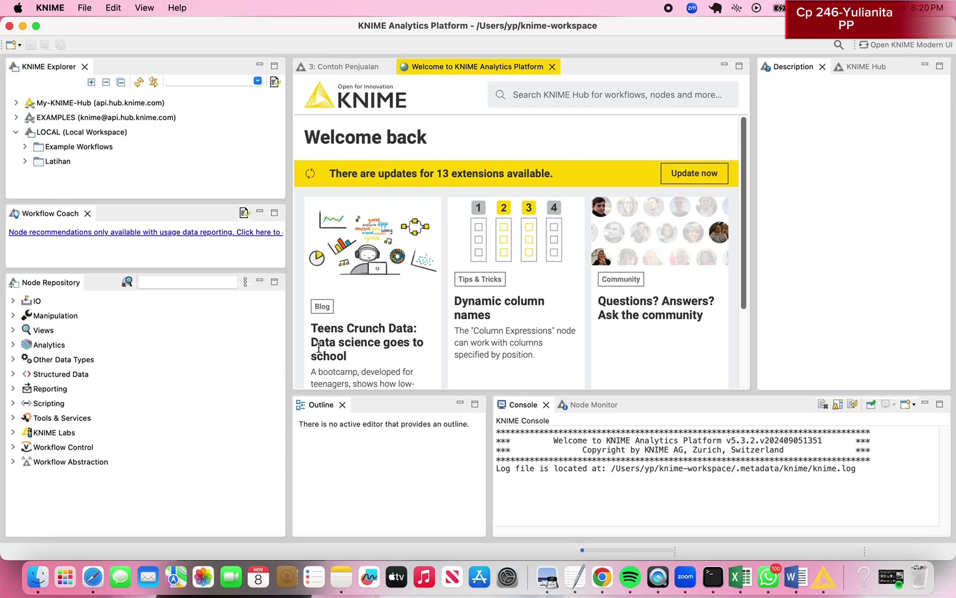
# Create a workflow group named "Tugas KNIME (1)" in the LOCAL workspace
pyautogui.click(56, 134)
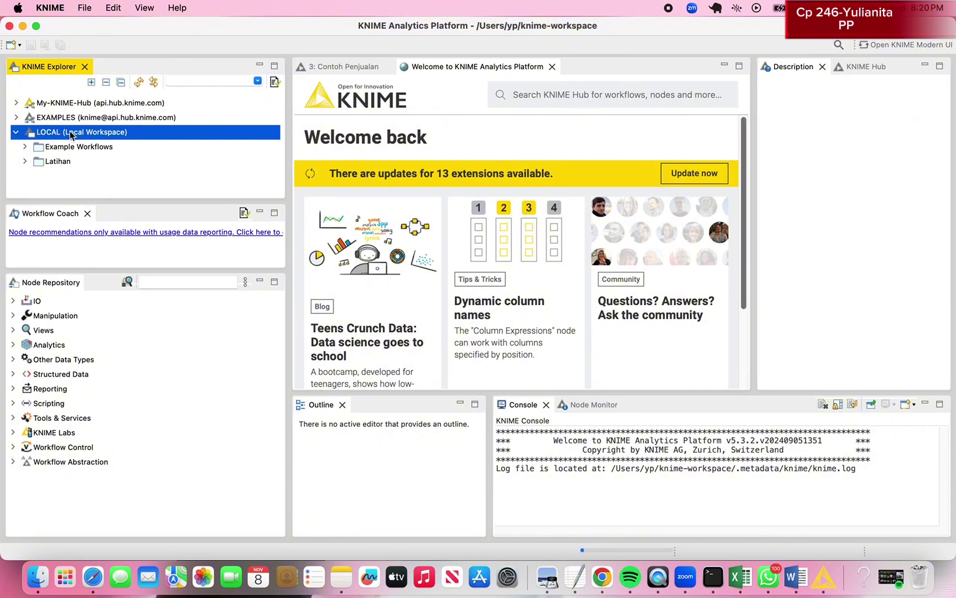
pyautogui.rightClick(71, 134)
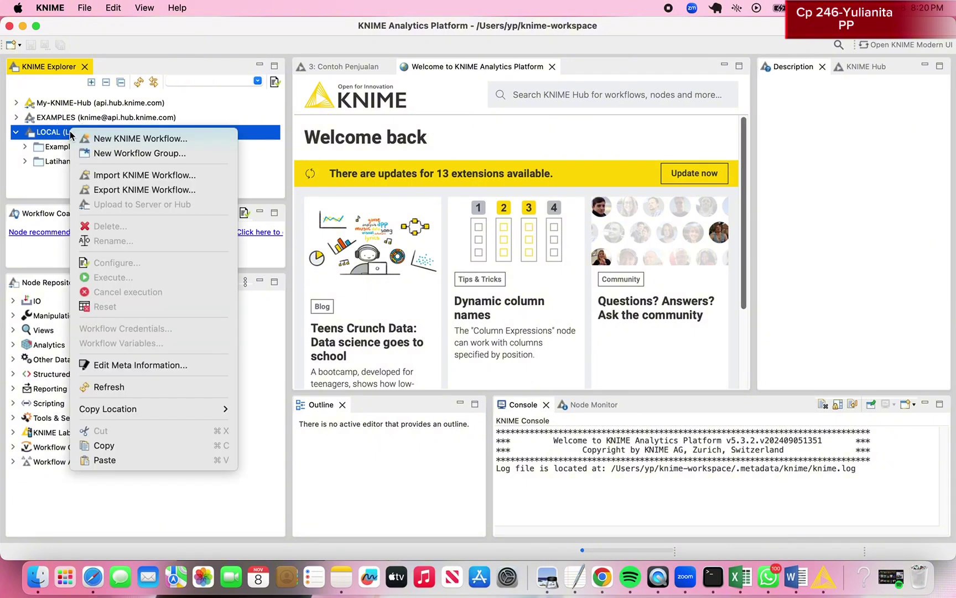
pyautogui.click(111, 159)
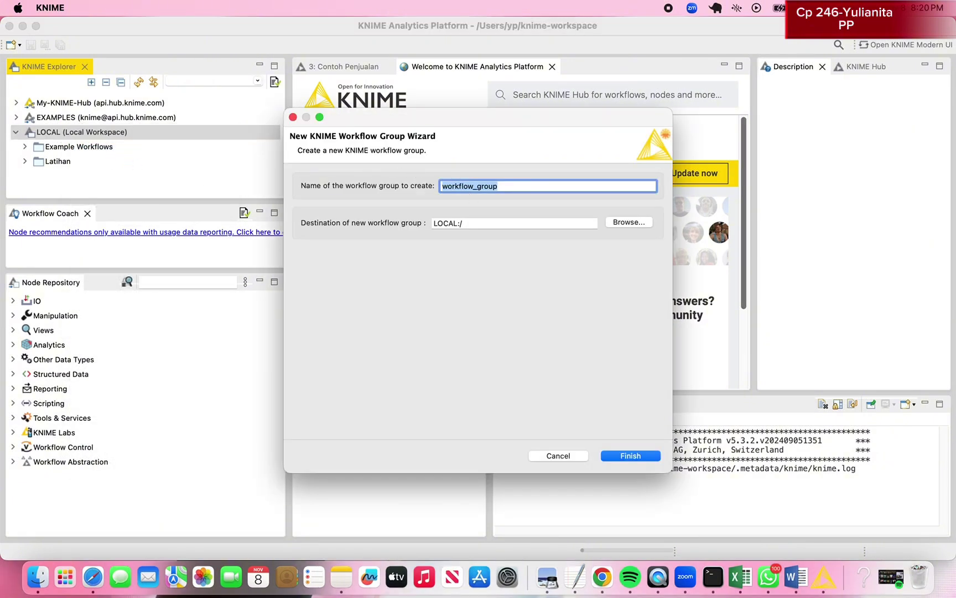
pyautogui.press('BackSpace')
pyautogui.write('Tugas KnIME (1)')
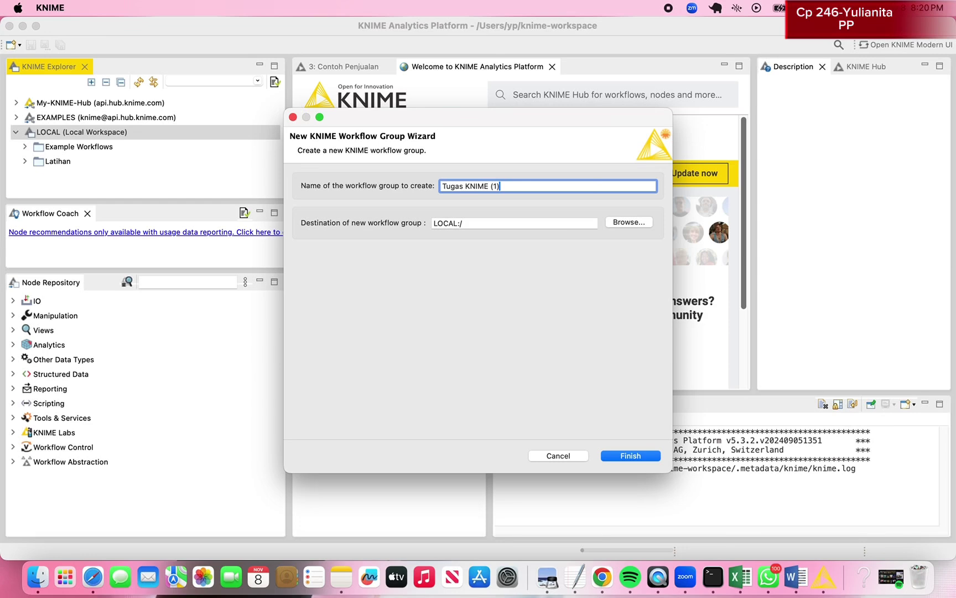
pyautogui.press('capslock')
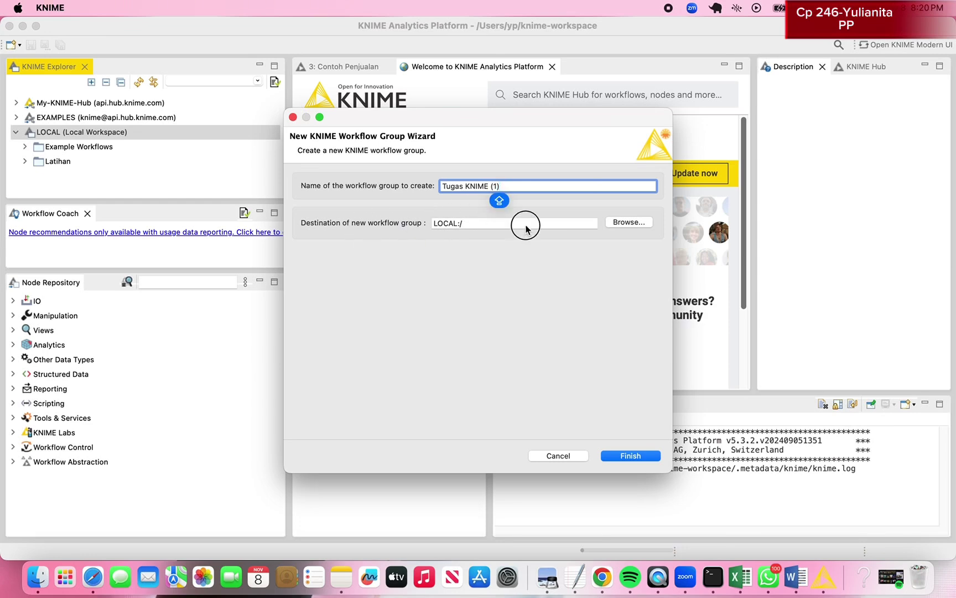
pyautogui.click(630, 455)
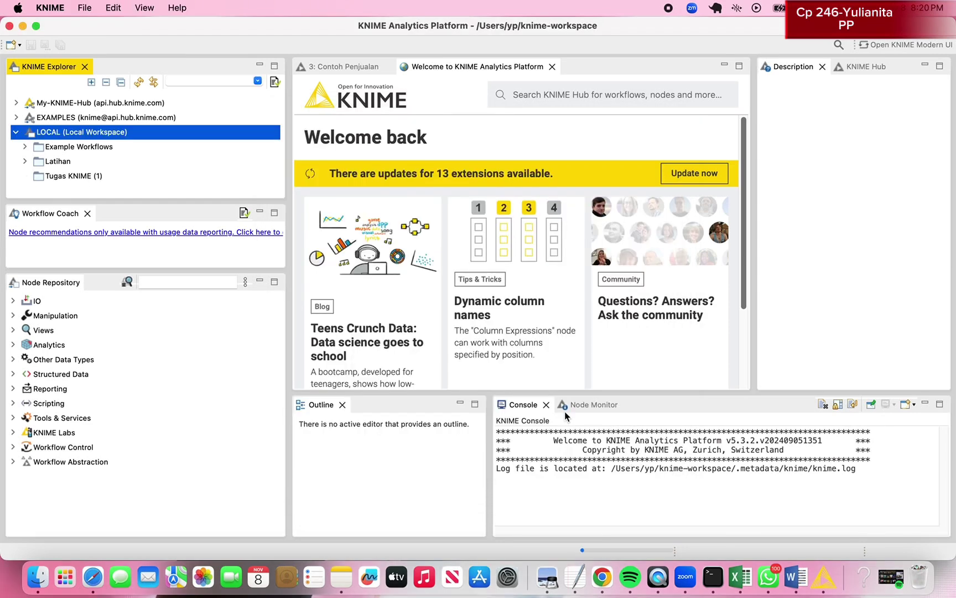
# Create a workflow named "Preparation Data Penjualan" inside the Tugas KNIME (1) group
pyautogui.click(89, 173)
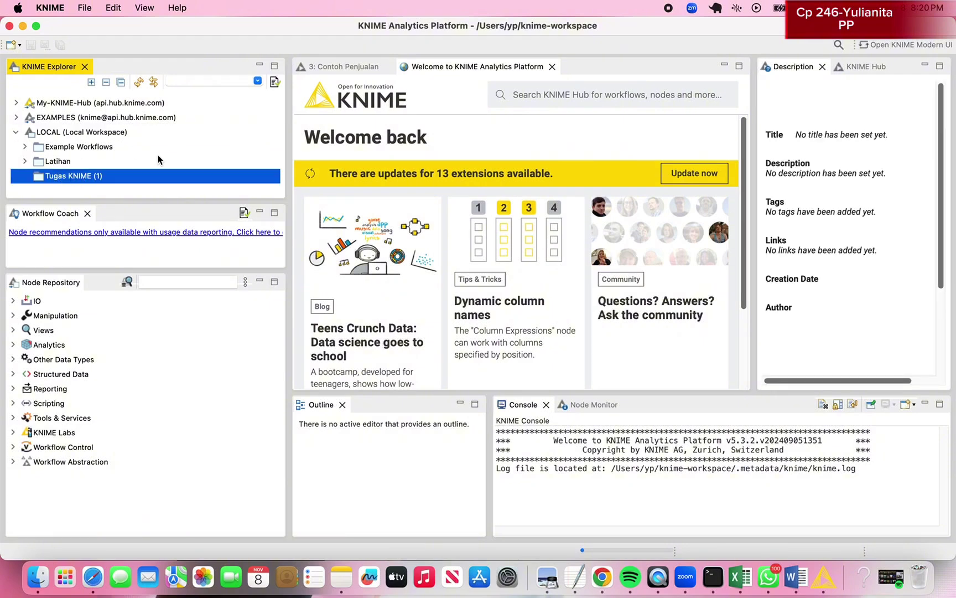
pyautogui.rightClick(35, 182)
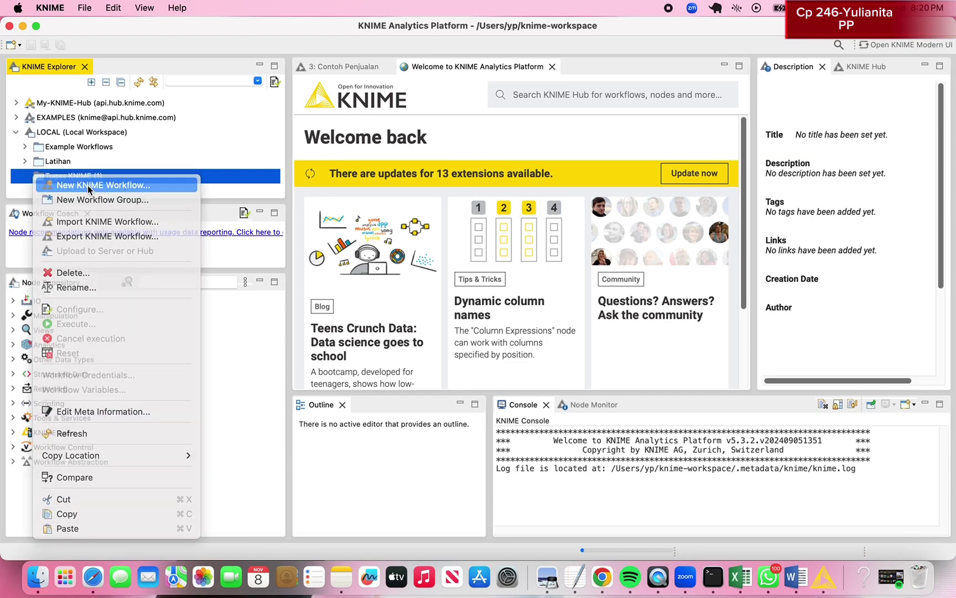
pyautogui.click(88, 189)
pyautogui.press('BackSpace')
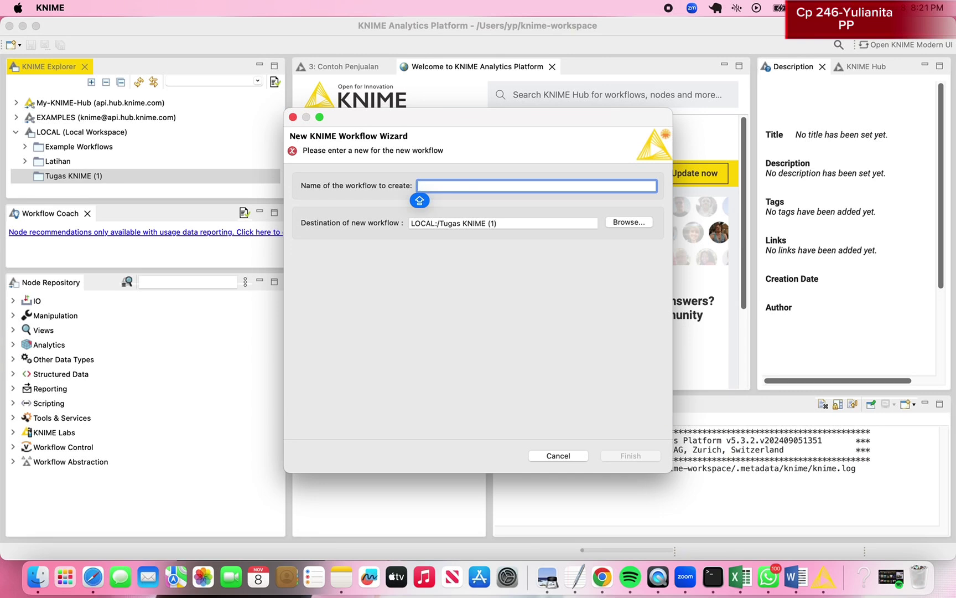
pyautogui.write('Preparation Data Penjualan')
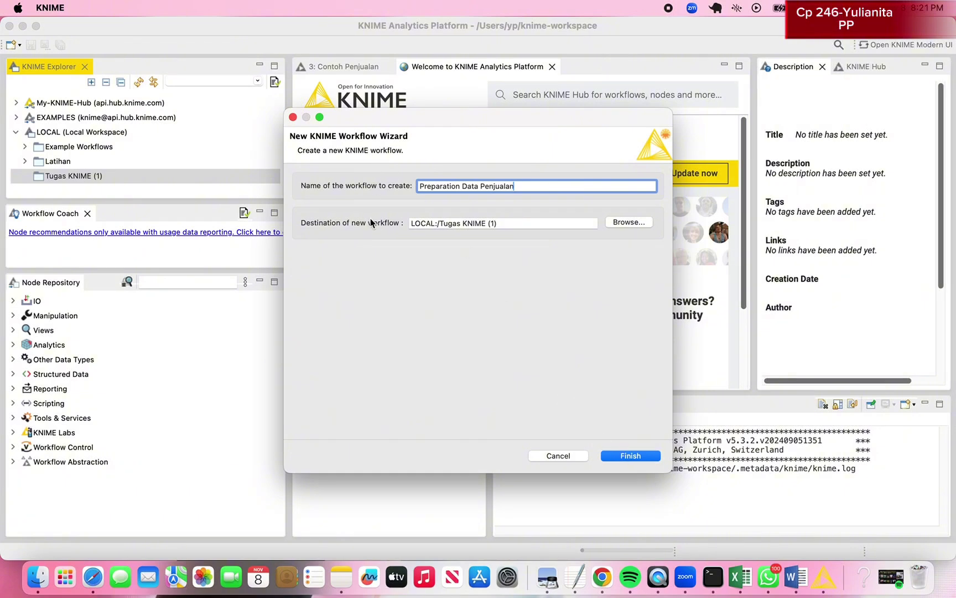
pyautogui.click(633, 459)
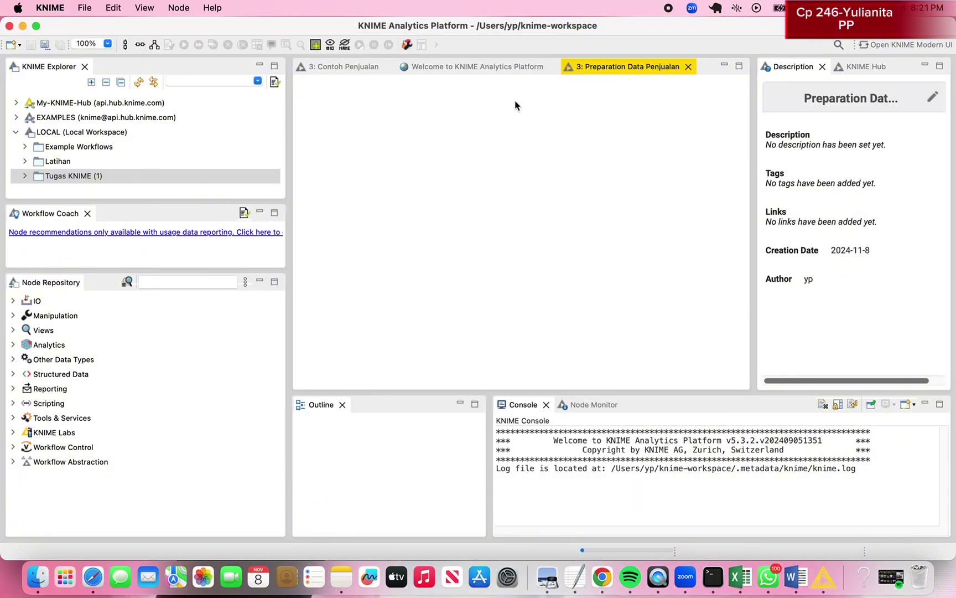
# Expand the Tugas KNIME (1) group and select the Preparation Data Penjualan workflow inside it
pyautogui.click(620, 72)
pyautogui.click(24, 176)
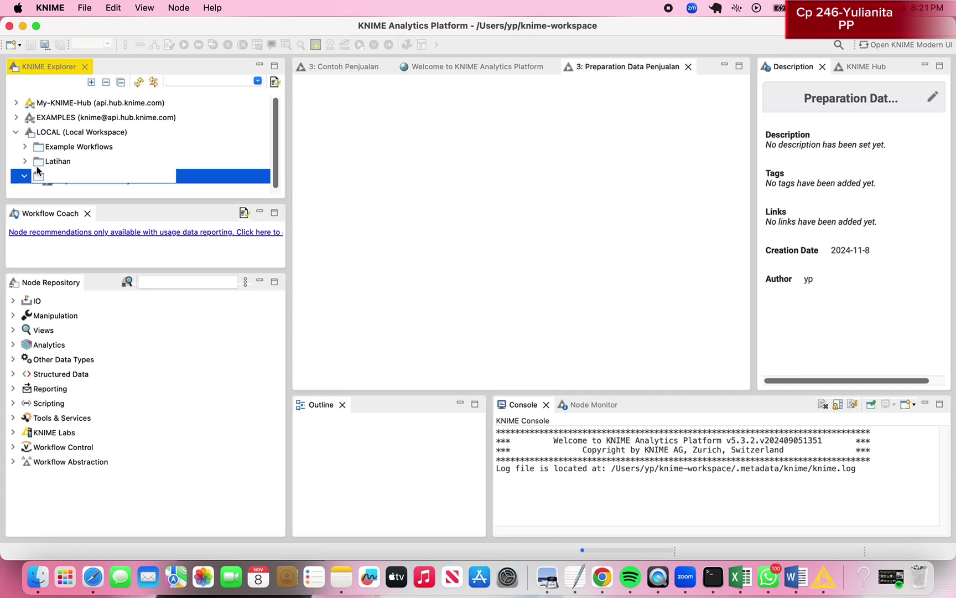
pyautogui.moveTo(79, 187); pyautogui.dragTo(144, 185)
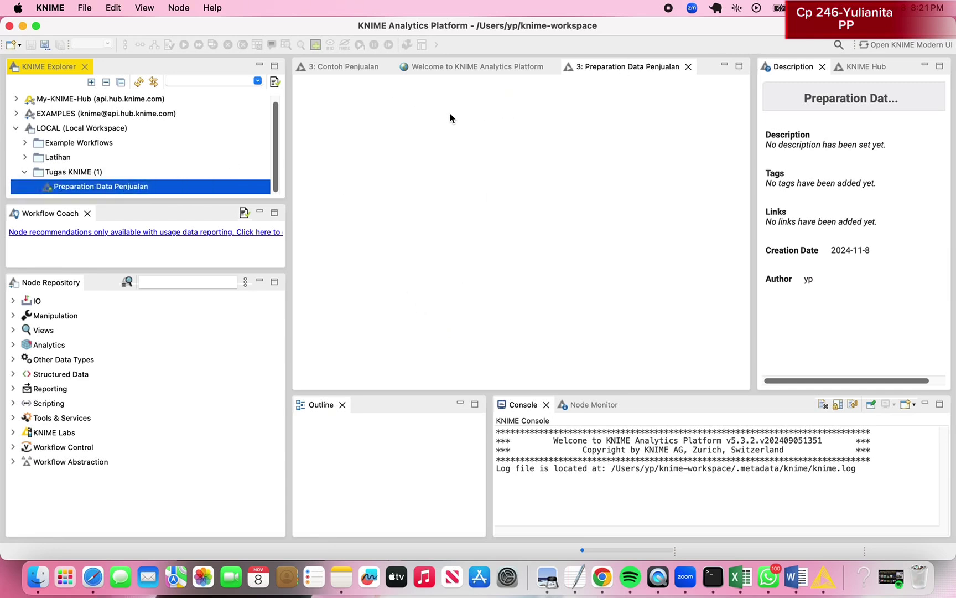
# Search the node repository for "Excel" and place an Excel Reader node on the Preparation Data Penjualan canvas
pyautogui.click(200, 282)
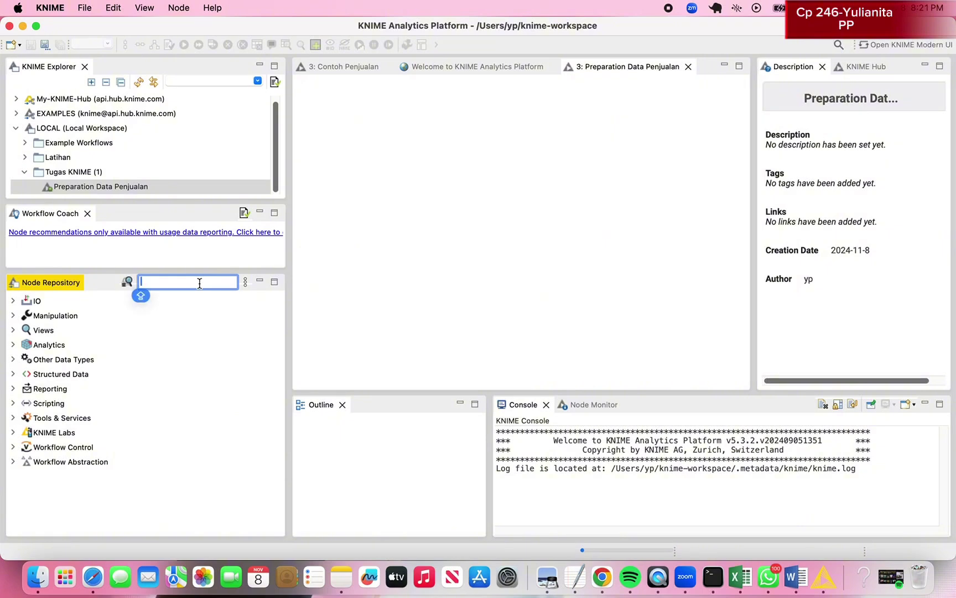
pyautogui.write('Excel')
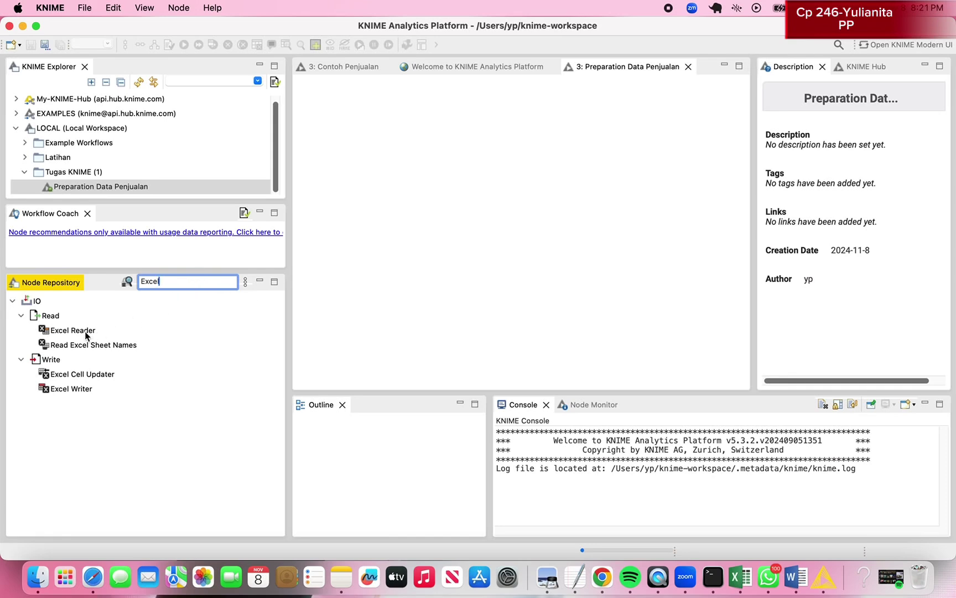
pyautogui.moveTo(83, 331); pyautogui.dragTo(482, 215)
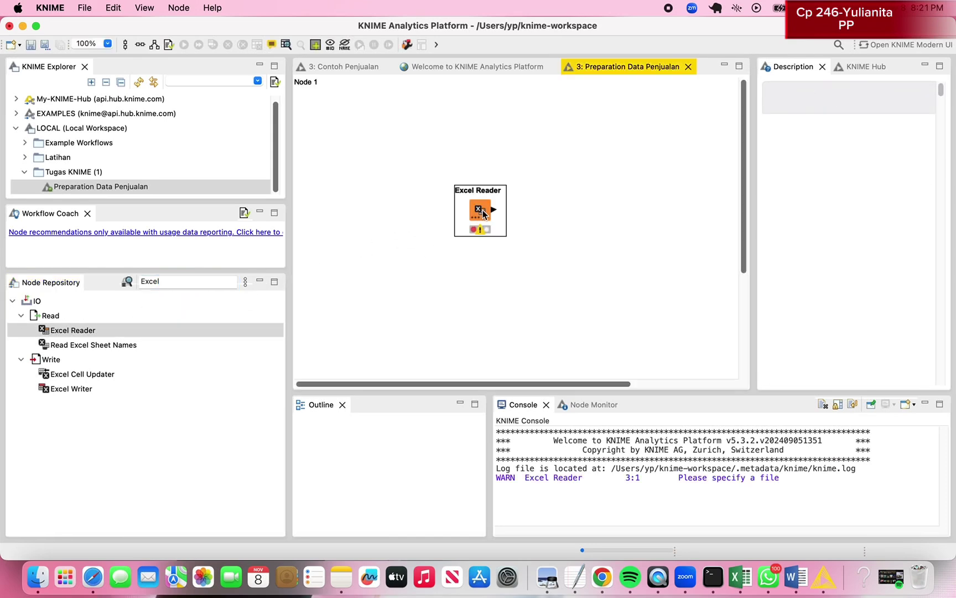
pyautogui.click(535, 169)
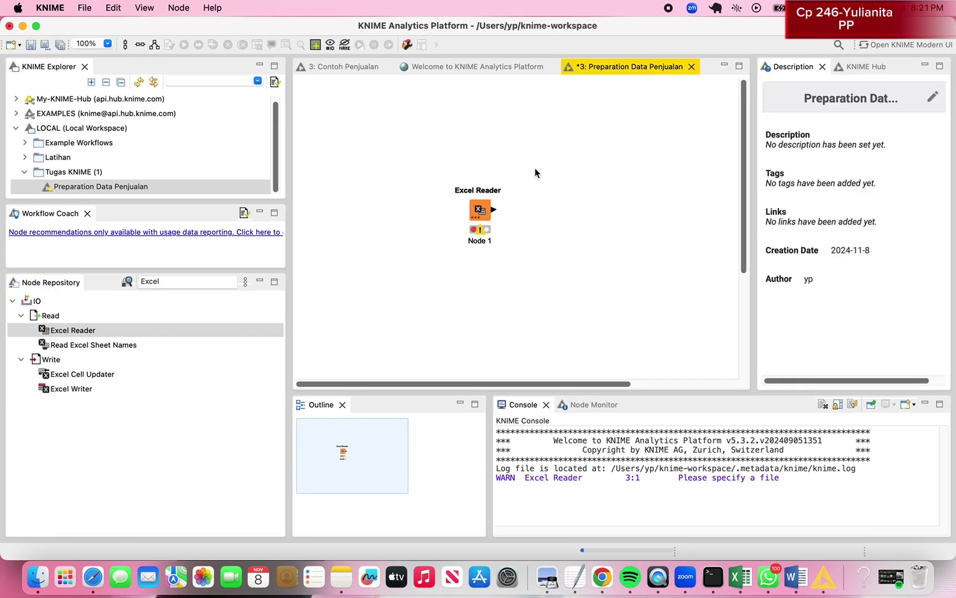
# Configure the Excel Reader node to read from "Relative to" and open the browser for its input file
pyautogui.click(484, 216)
pyautogui.rightClick(474, 196)
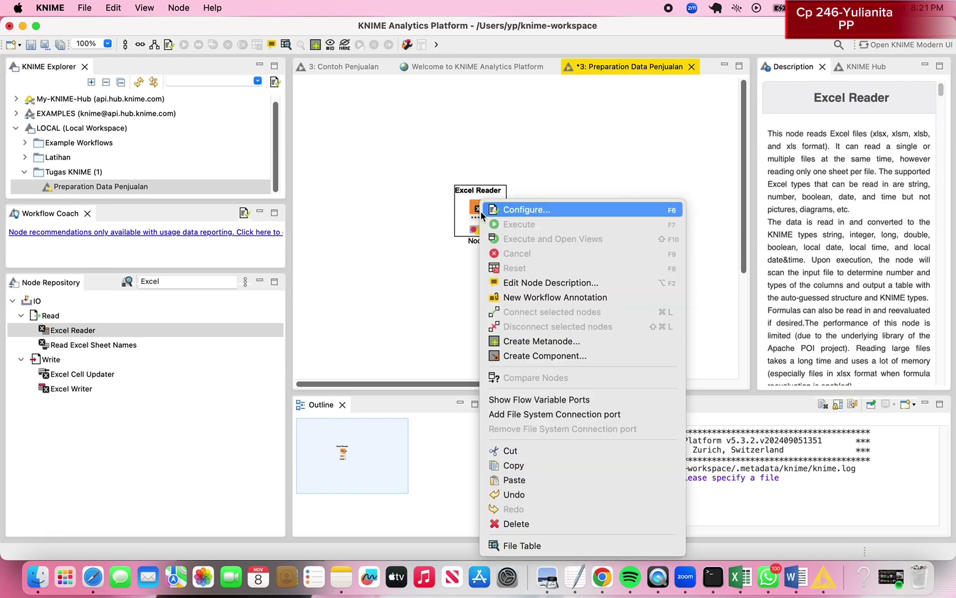
pyautogui.click(490, 209)
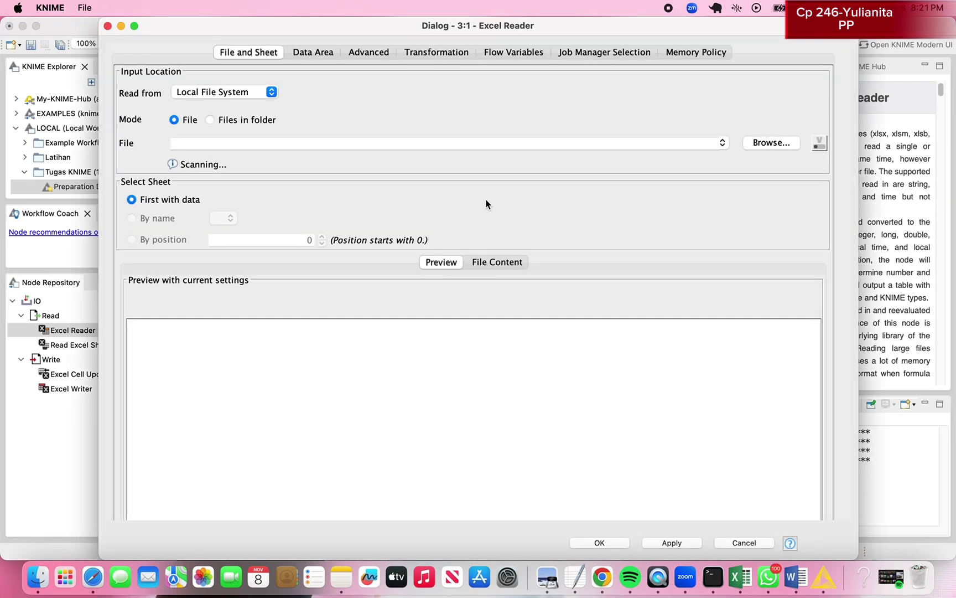
pyautogui.click(220, 97)
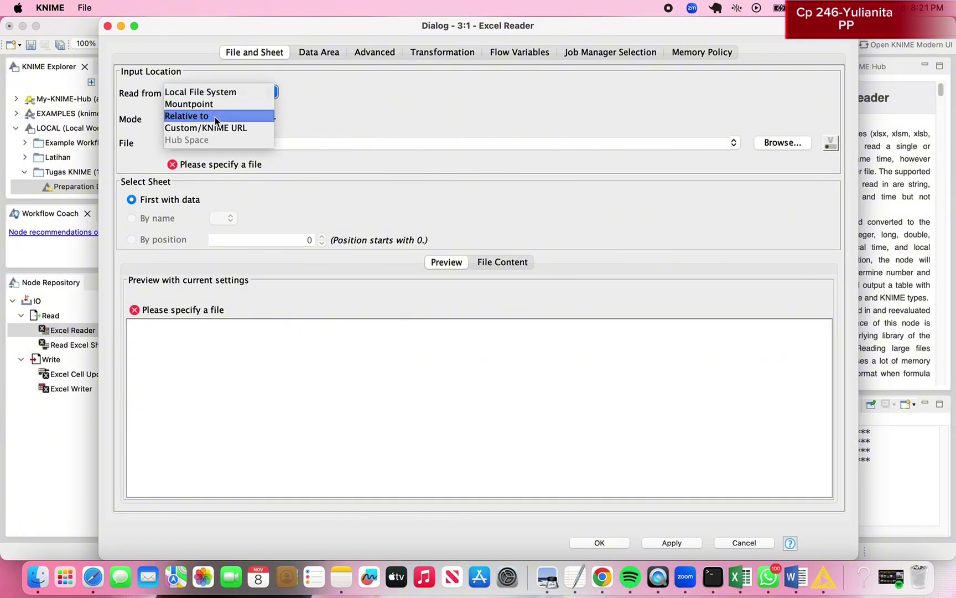
pyautogui.click(213, 116)
pyautogui.click(785, 142)
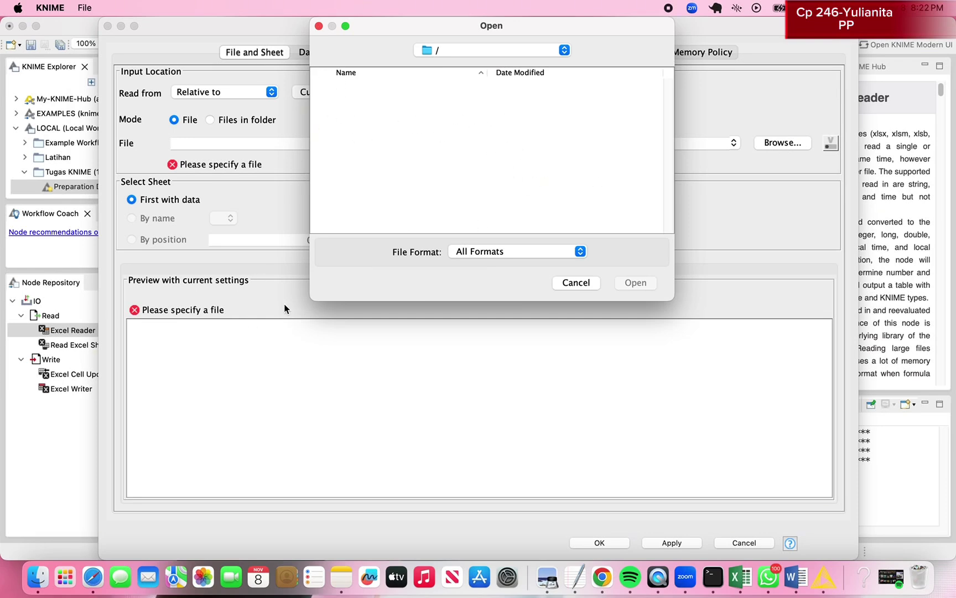
# Switch to Finder and copy the file "Data Penjualan (1).xlsx" from the Downloads folder
pyautogui.click(38, 577)
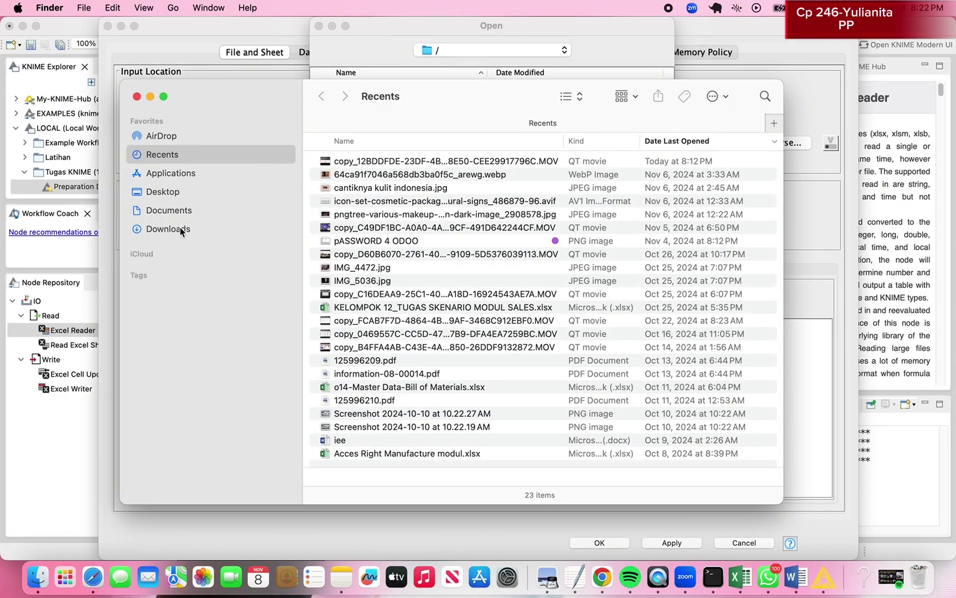
pyautogui.click(180, 230)
pyautogui.hotkey('ctrl', 'Right')
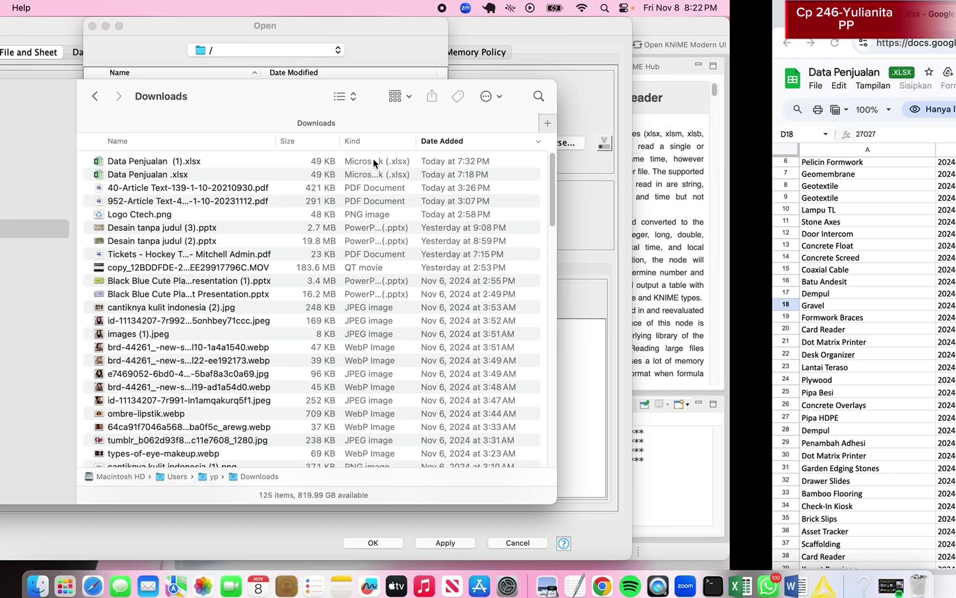
pyautogui.click(43, 86)
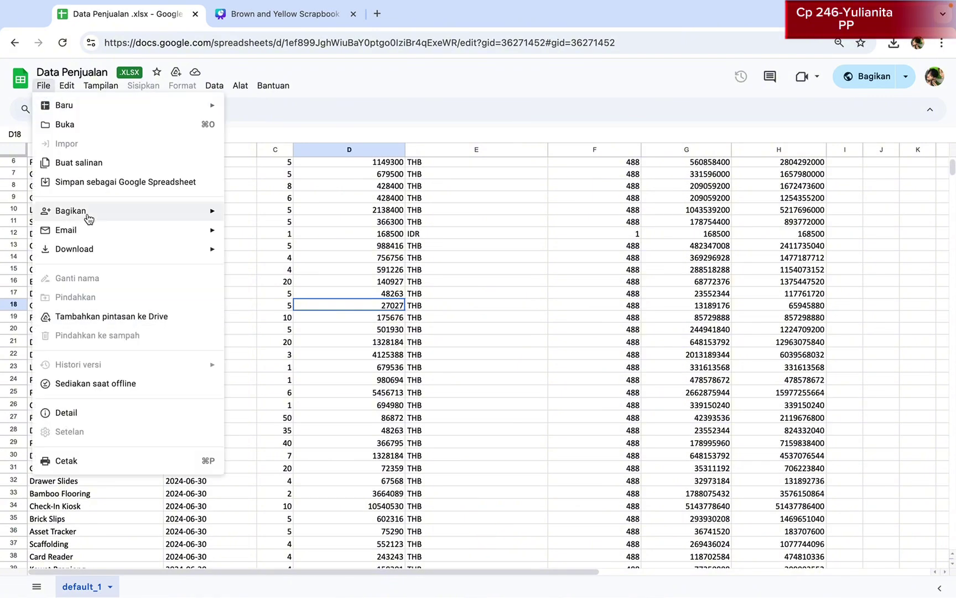
pyautogui.hotkey('ctrl', 'Left')
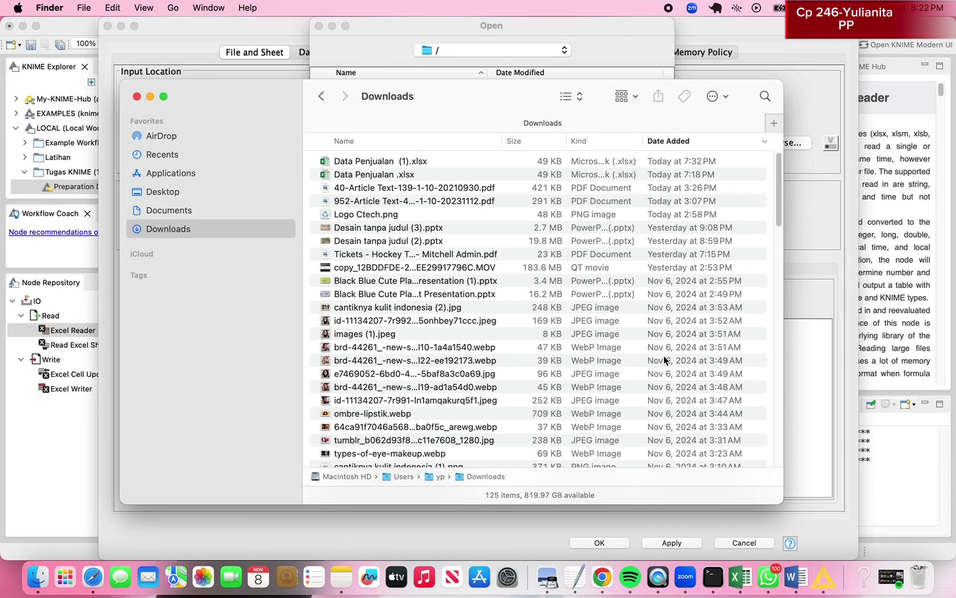
pyautogui.click(375, 164)
pyautogui.rightClick(374, 165)
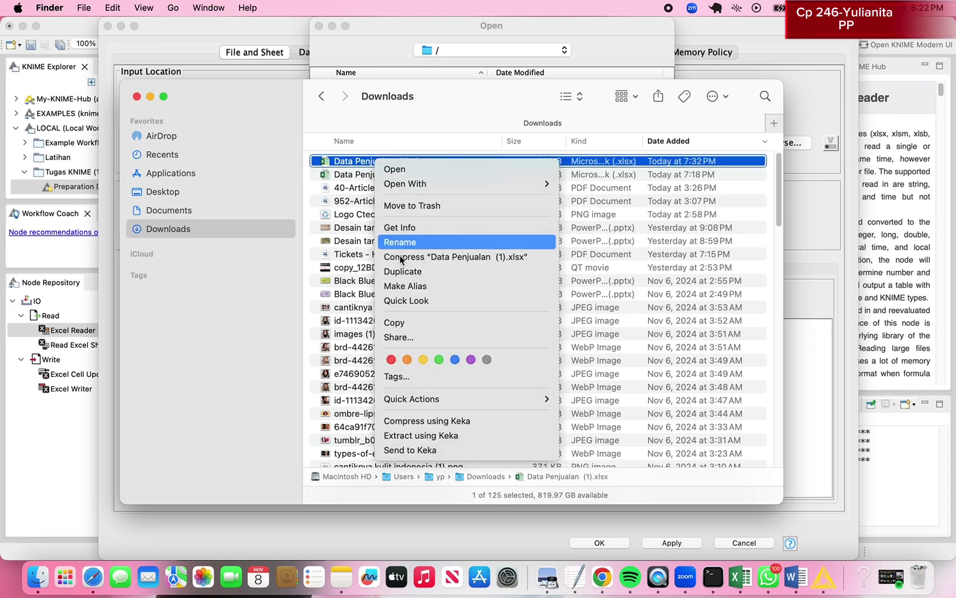
pyautogui.click(425, 321)
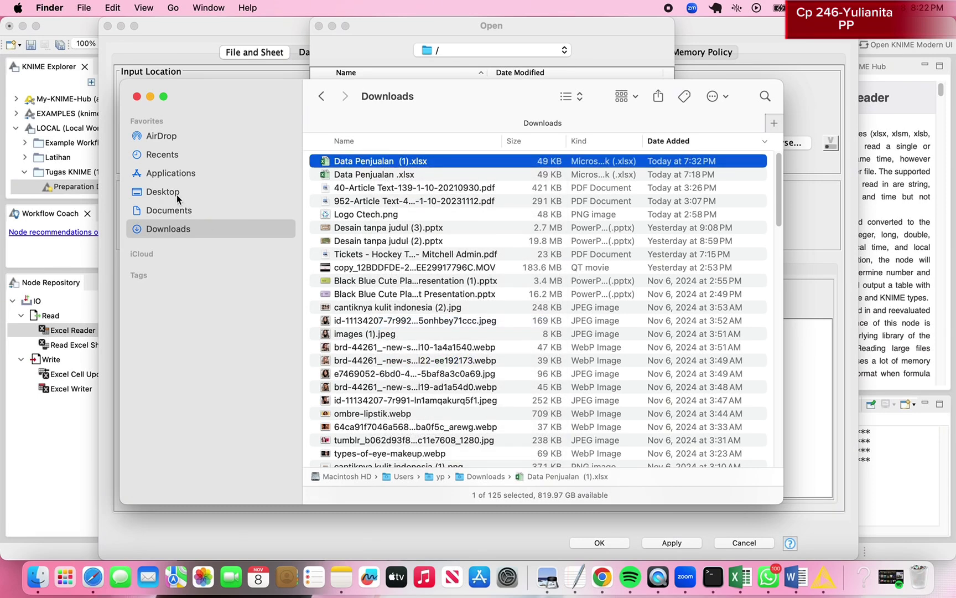
# Put the copied "Data Penjualan (1).xlsx" in the data folder of Preparation Data Penjualan, under knime-workspace > Tugas KNIME (1), and close Finder
pyautogui.doubleClick(354, 478)
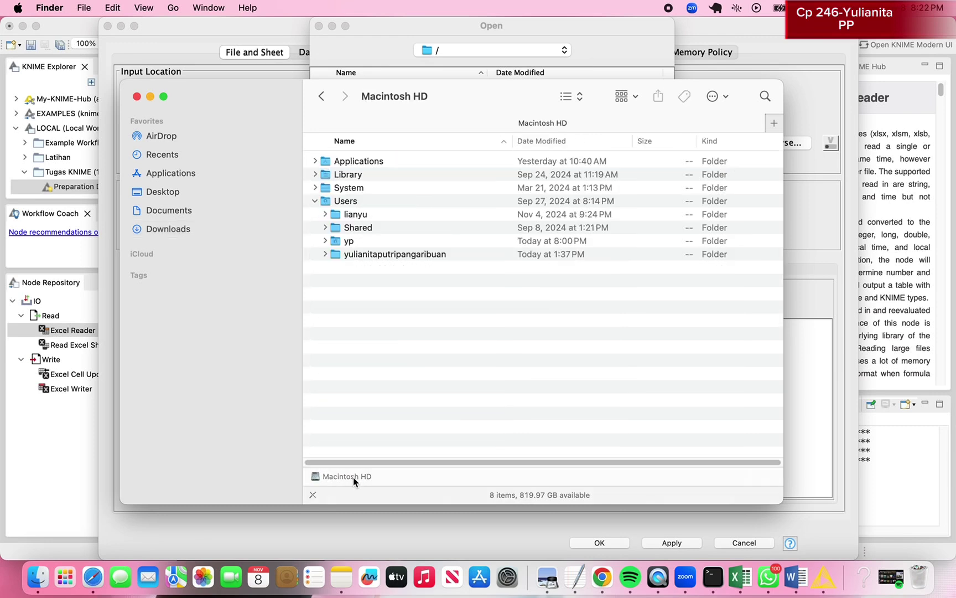
pyautogui.click(339, 244)
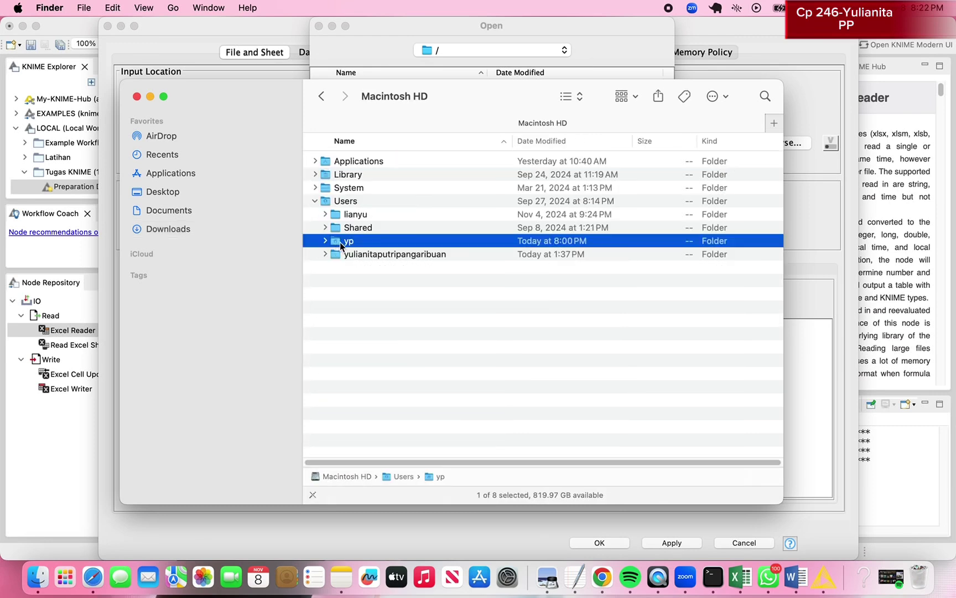
pyautogui.doubleClick(341, 246)
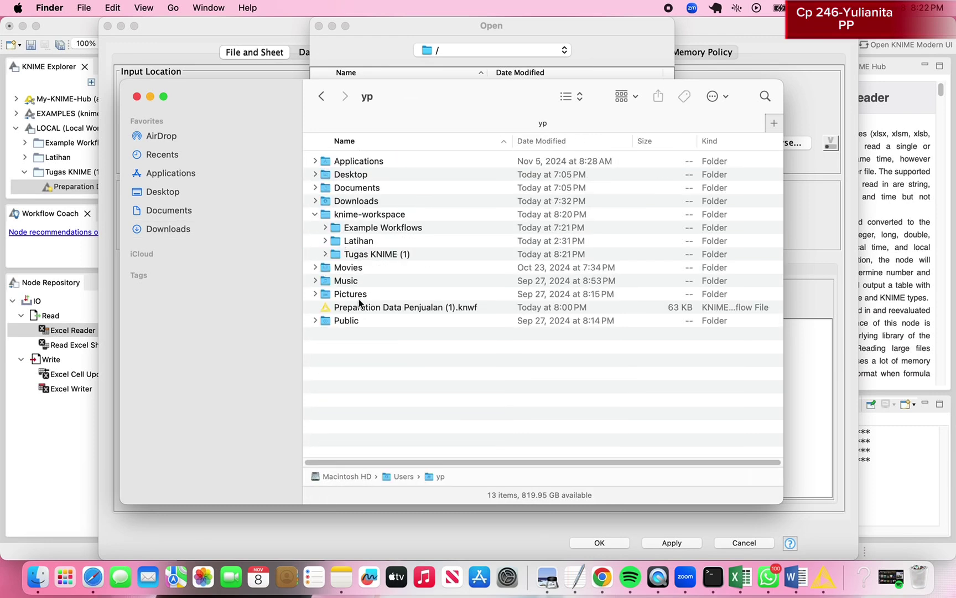
pyautogui.click(334, 254)
pyautogui.click(335, 268)
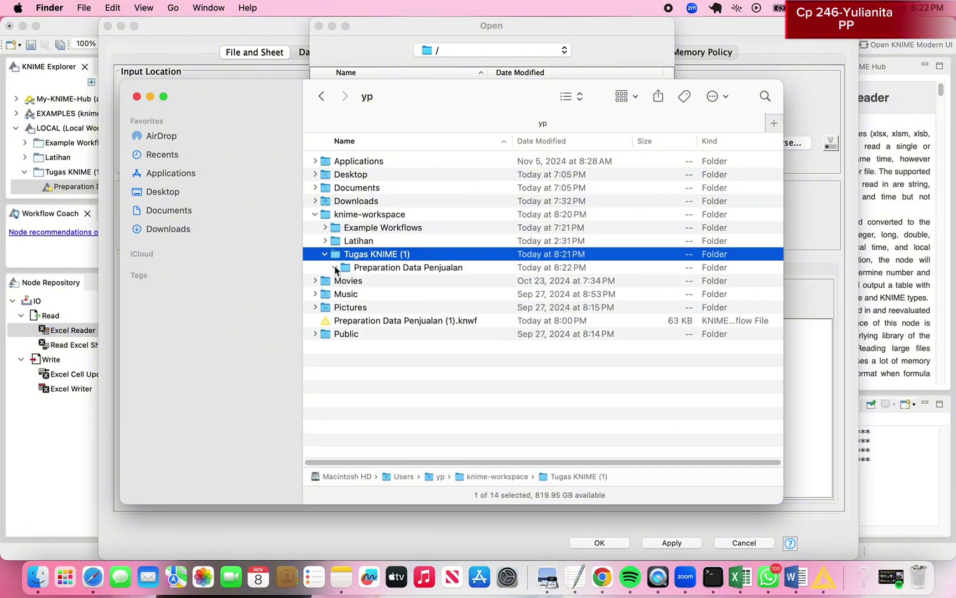
pyautogui.doubleClick(365, 284)
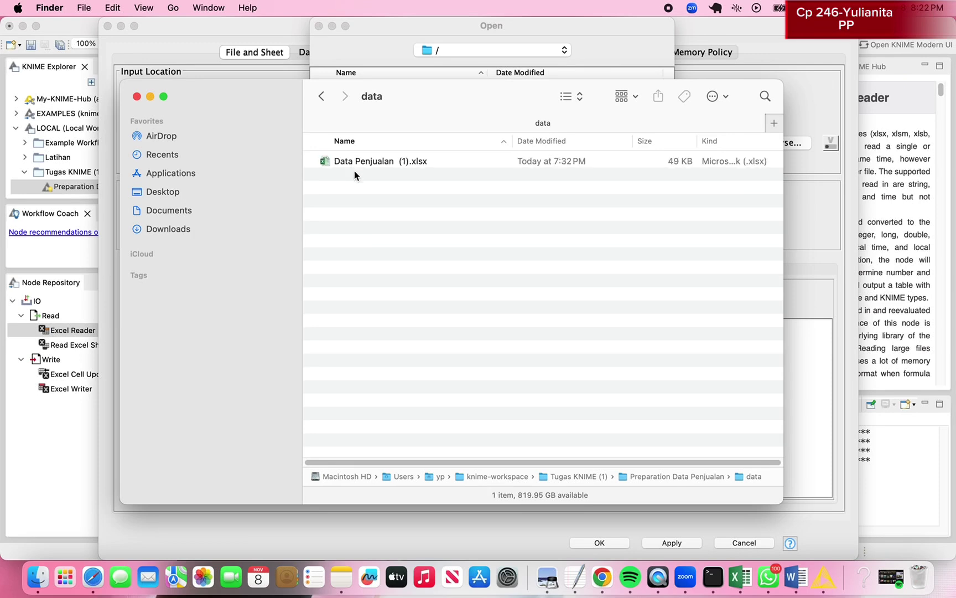
pyautogui.click(138, 97)
# Reopen the file browser of the Excel Reader and choose "Data Penjualan (1).xlsx" from the current workflow data area
pyautogui.click(588, 284)
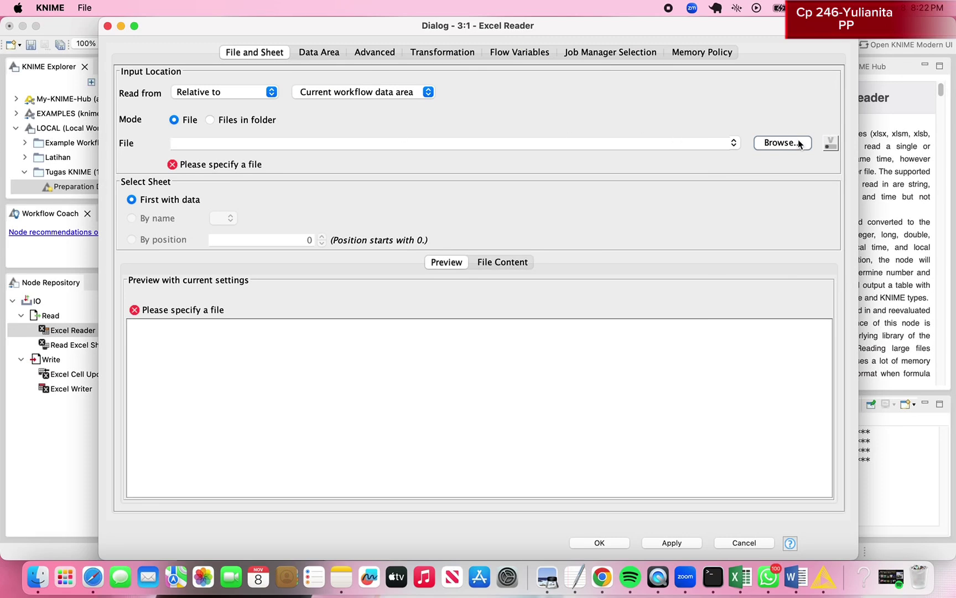
pyautogui.click(782, 144)
pyautogui.click(356, 86)
pyautogui.click(637, 283)
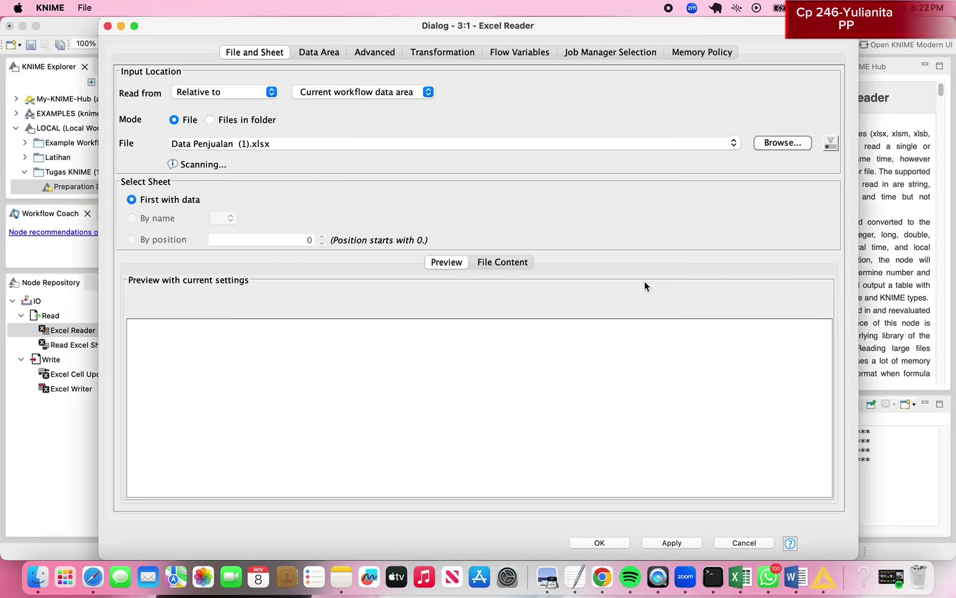
# Review the previewed sales rows through to the last one, accept the Excel Reader configuration and execute the node
pyautogui.scroll(-5, 454, 378)
pyautogui.scroll(-15, 454, 378)
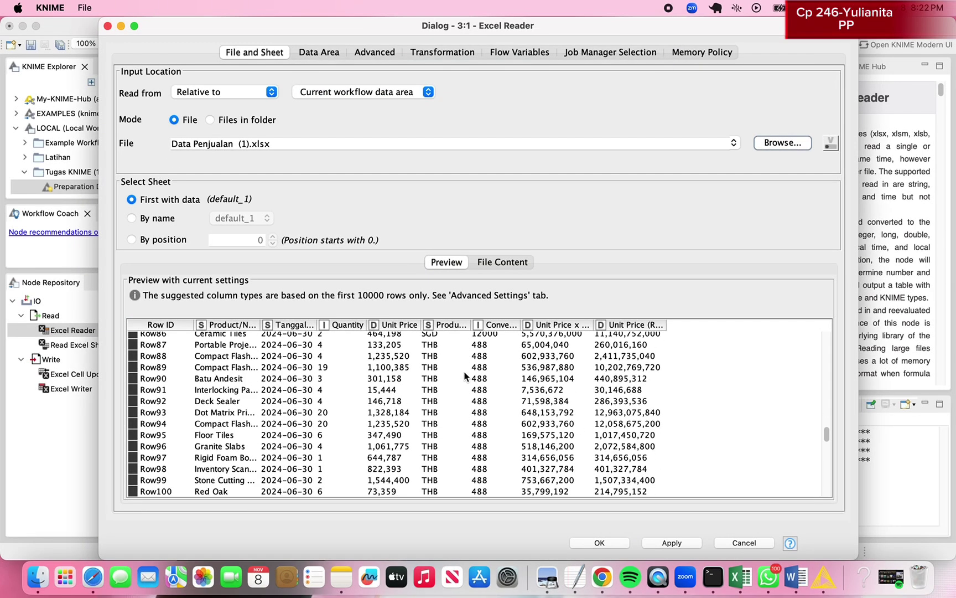
pyautogui.scroll(-20, 221, 421)
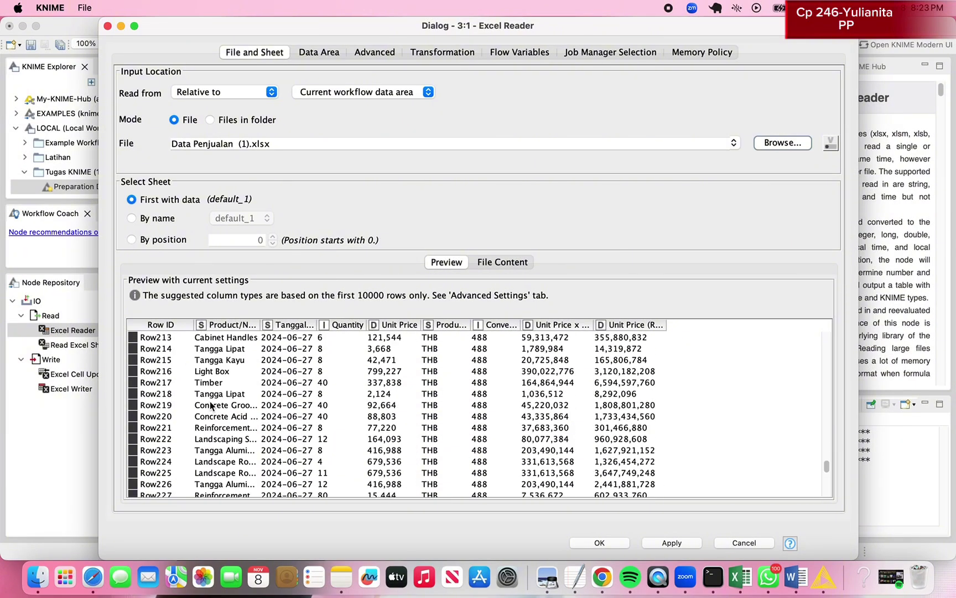
pyautogui.scroll(-20, 255, 423)
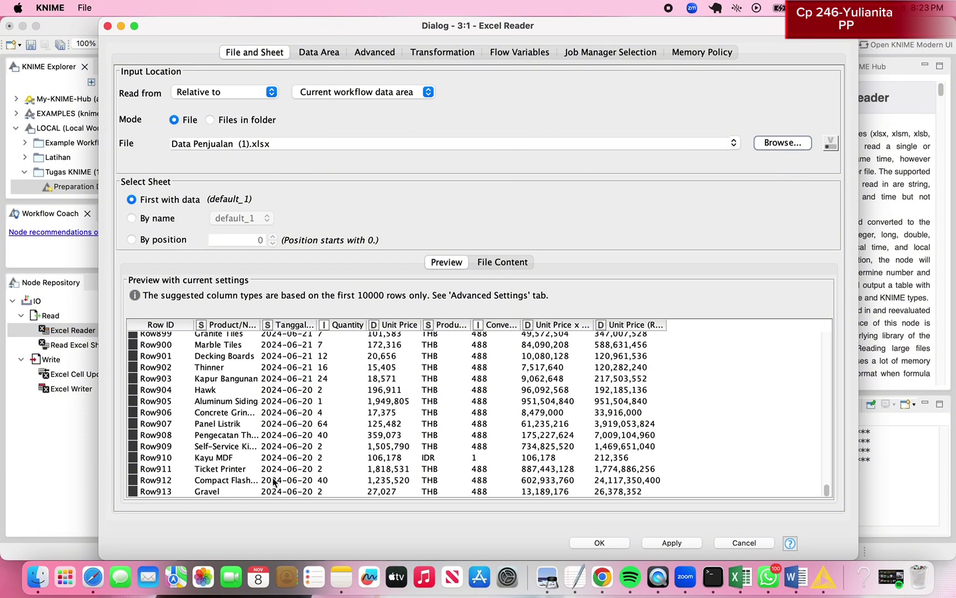
pyautogui.click(626, 545)
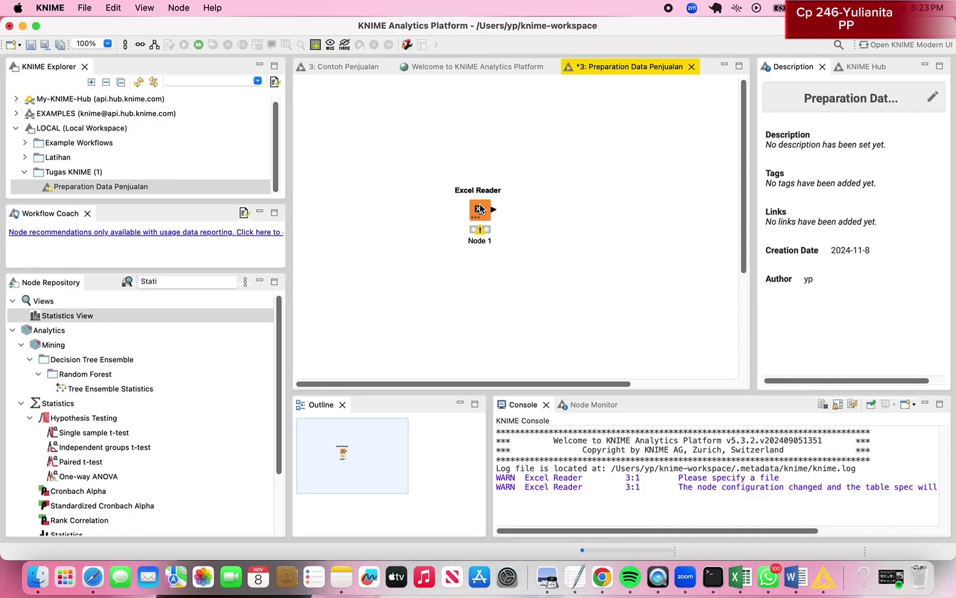
pyautogui.click(479, 210)
pyautogui.click(184, 45)
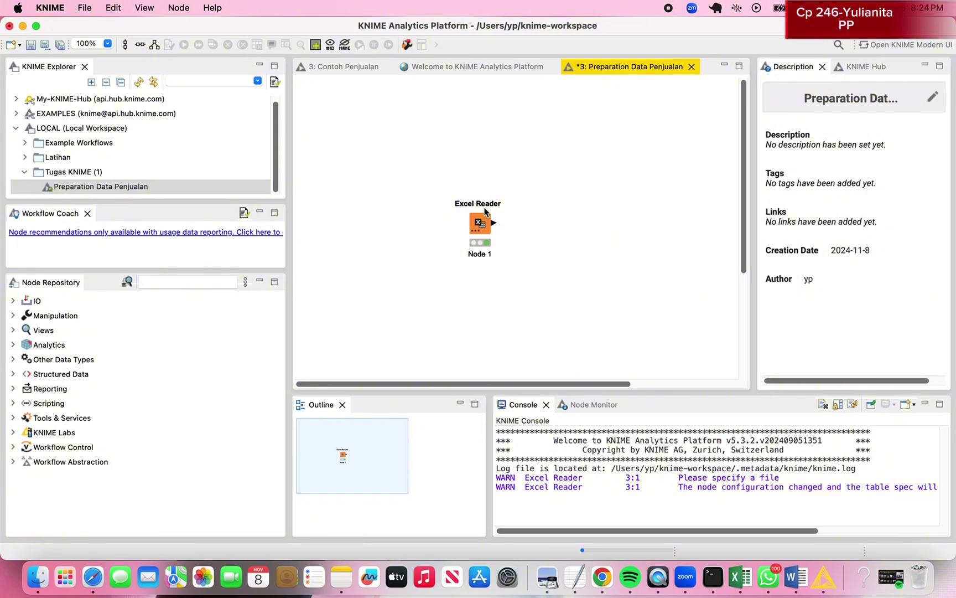
# Search the node repository for "Stati", place a Statistics View node beside the Excel Reader and connect the two
pyautogui.click(211, 283)
pyautogui.write('Stati')
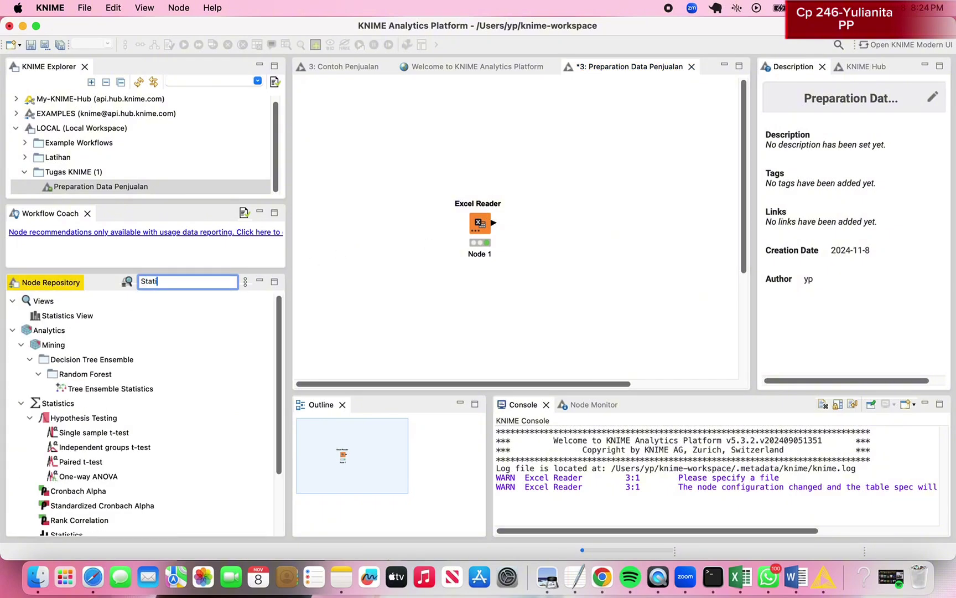
pyautogui.moveTo(86, 315); pyautogui.dragTo(559, 221)
pyautogui.click(508, 199)
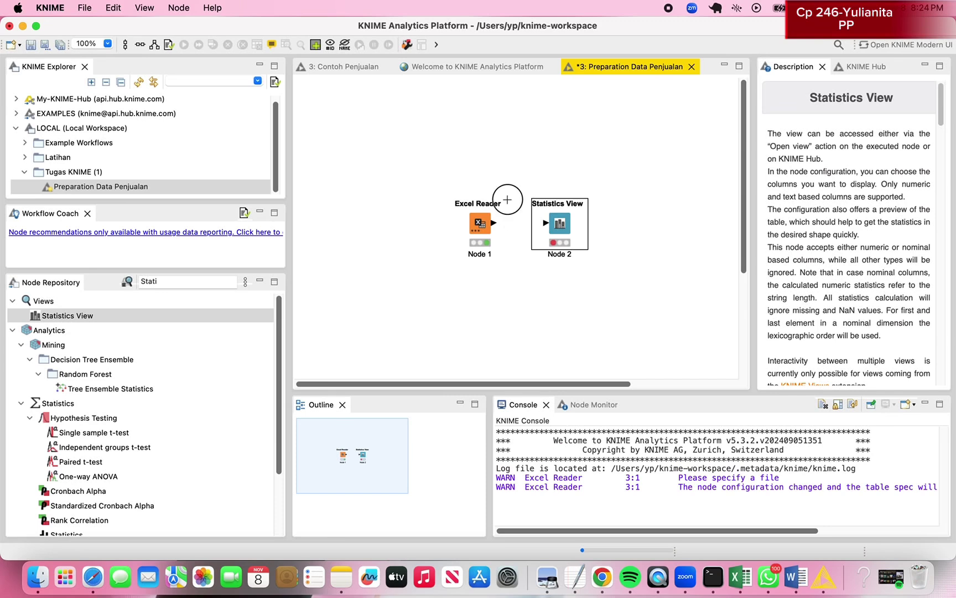
pyautogui.moveTo(493, 222); pyautogui.dragTo(547, 225)
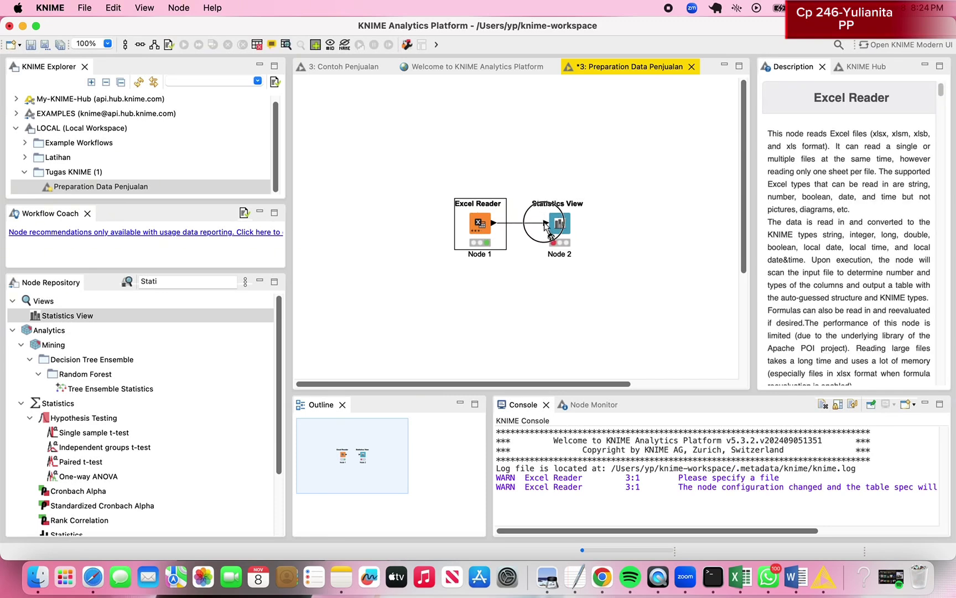
# Configure the Statistics View to display only Name, Type, # Missing values and # Unique values, excluding all other statistics, and accept the settings
pyautogui.doubleClick(561, 224)
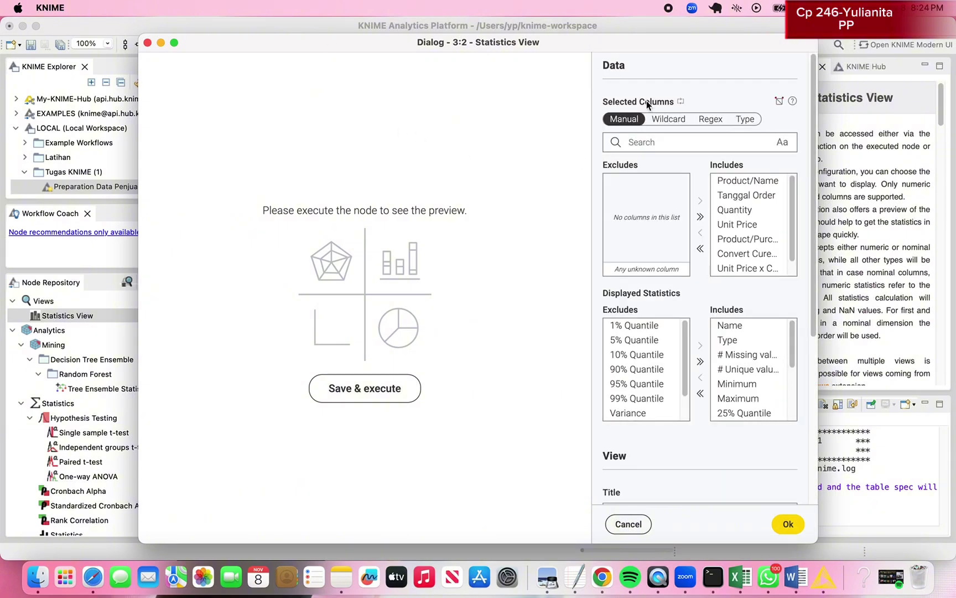
pyautogui.scroll(-2, 674, 237)
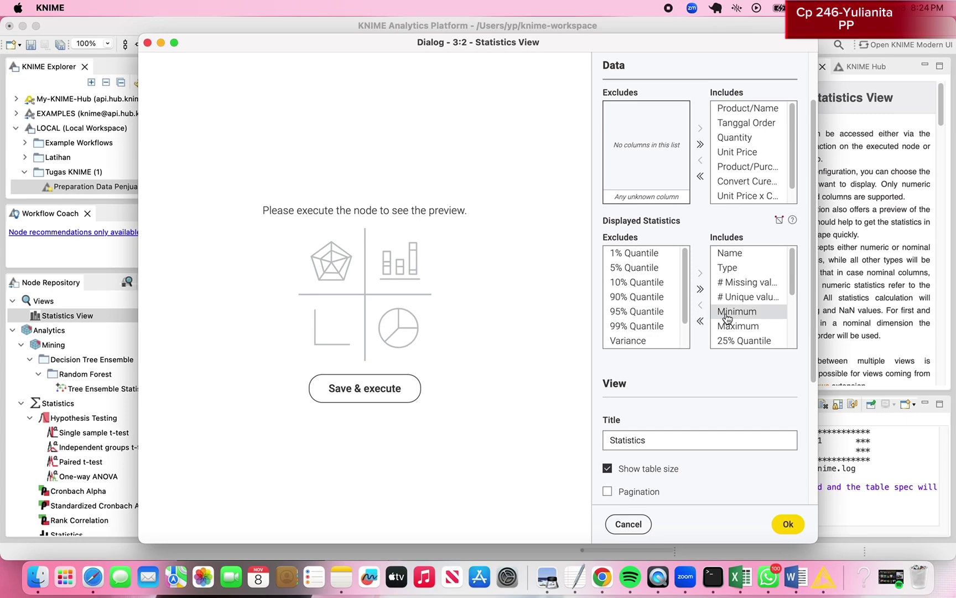
pyautogui.click(728, 253)
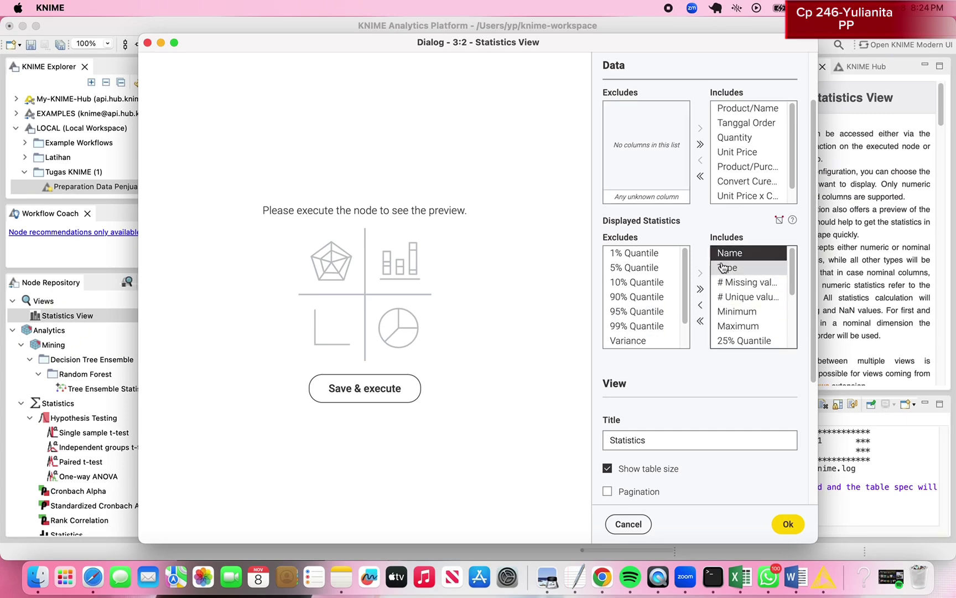
pyautogui.click(728, 268)
pyautogui.click(729, 282)
pyautogui.click(730, 297)
pyautogui.click(731, 311)
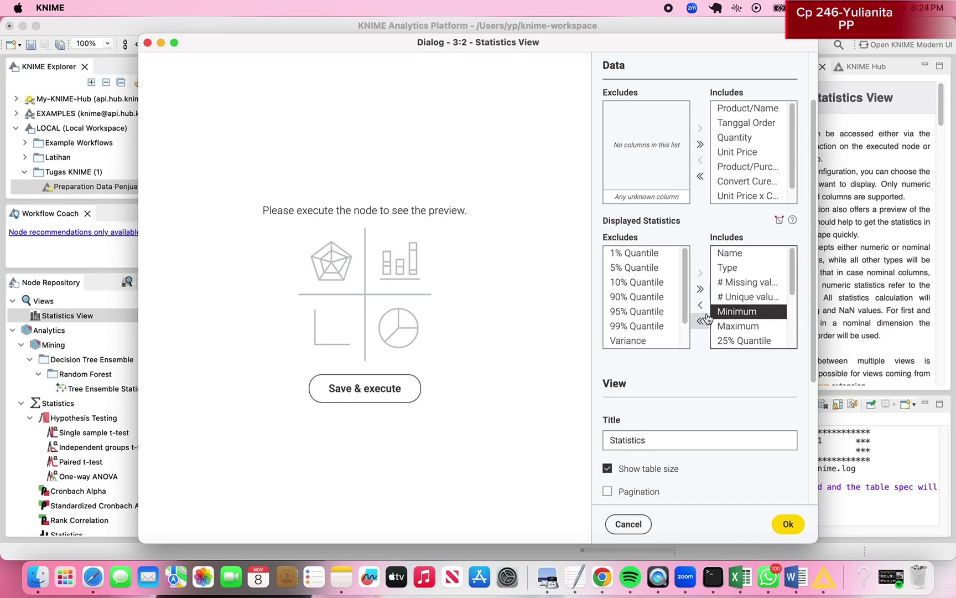
pyautogui.hotkey('shift', 'Down')
pyautogui.hotkey('shift', 'Down')
pyautogui.hotkey('shift', 'Down')
pyautogui.hotkey('shift', 'Down')
pyautogui.hotkey('shift', 'Down')
pyautogui.hotkey('shift', 'Down')
pyautogui.hotkey('shift', 'Down')
pyautogui.hotkey('shift', 'Down')
pyautogui.hotkey('shift', 'Down')
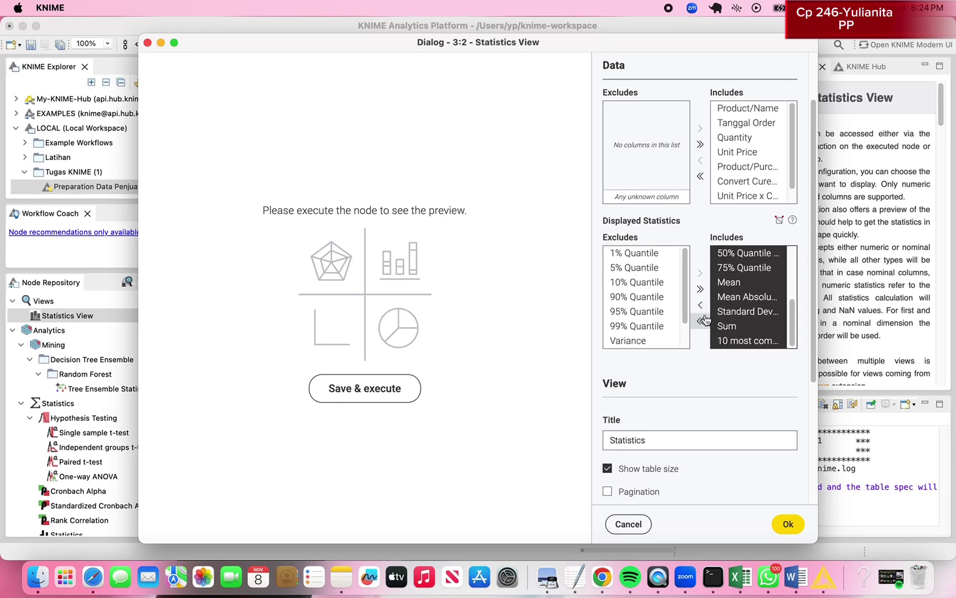
pyautogui.click(701, 306)
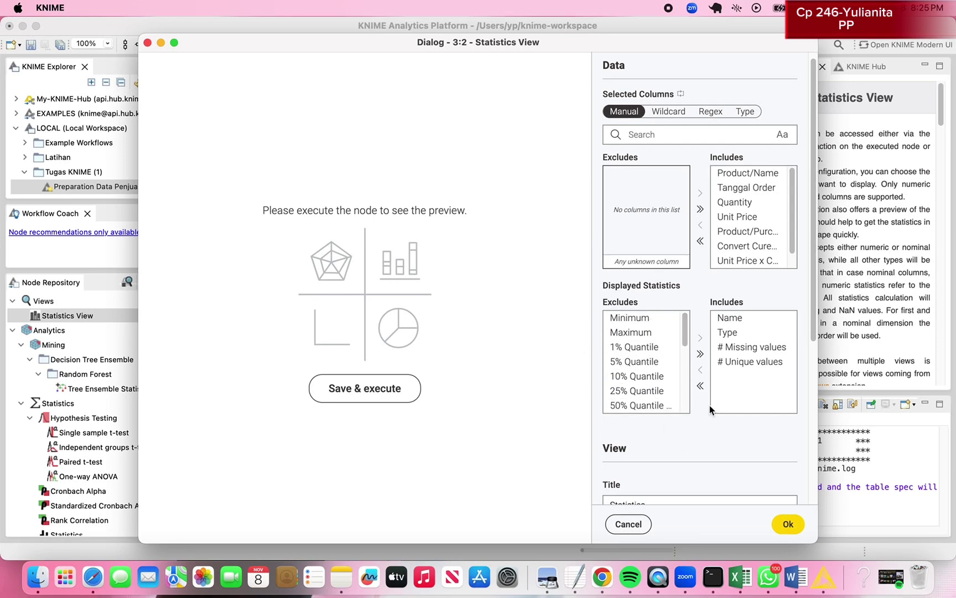
pyautogui.scroll(-5, 620, 331)
pyautogui.scroll(5, 645, 393)
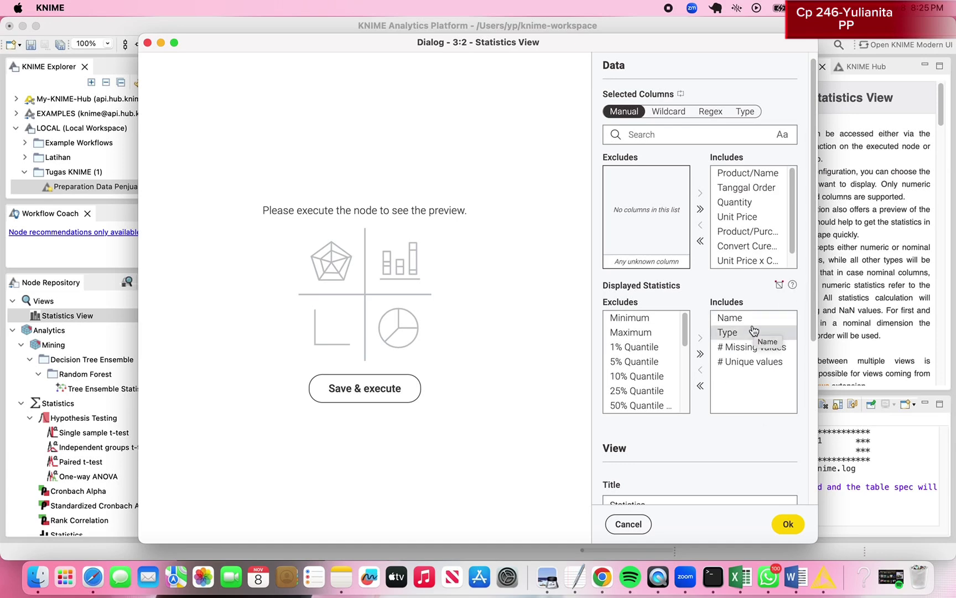
pyautogui.scroll(-5, 742, 368)
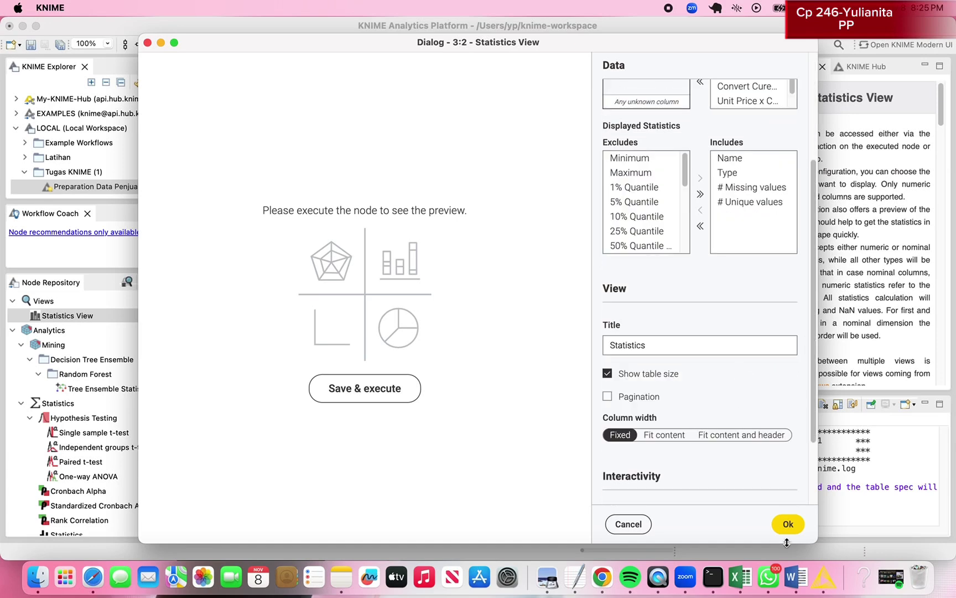
pyautogui.click(788, 524)
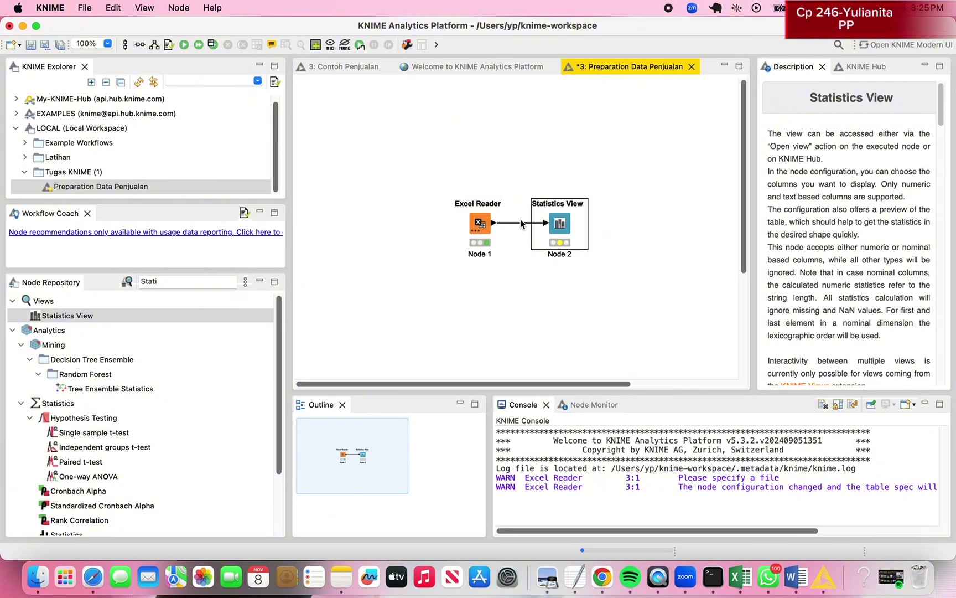
# Execute the Statistics View node, check the # Missing values results for every column and close its dialog
pyautogui.click(184, 44)
pyautogui.doubleClick(558, 227)
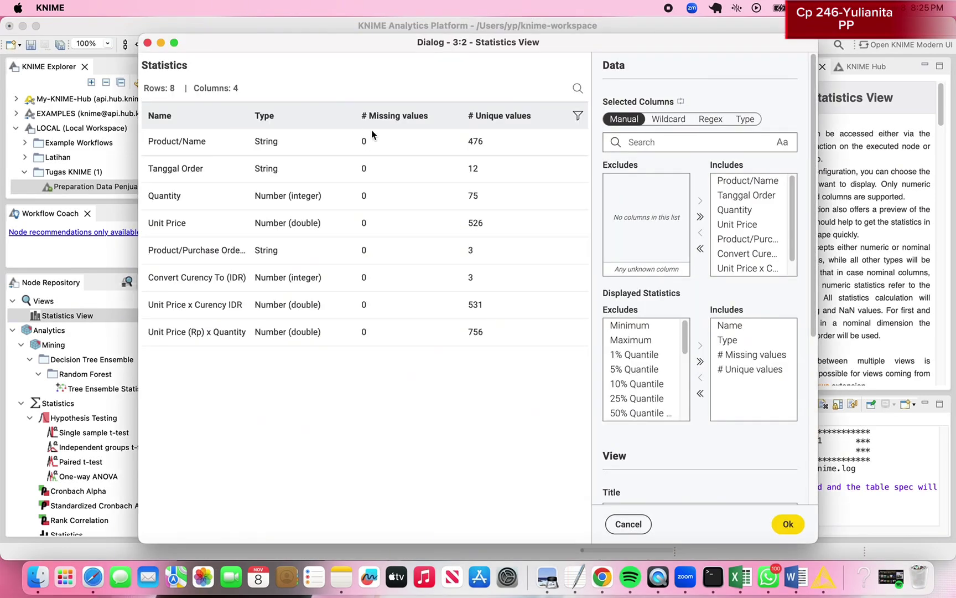
pyautogui.moveTo(372, 135); pyautogui.dragTo(421, 340)
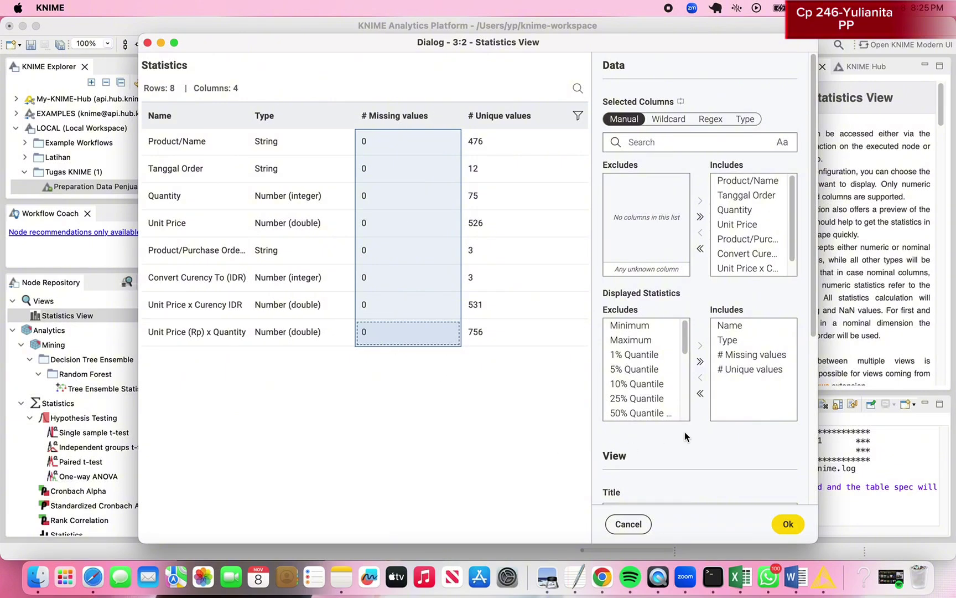
pyautogui.click(789, 527)
pyautogui.click(517, 323)
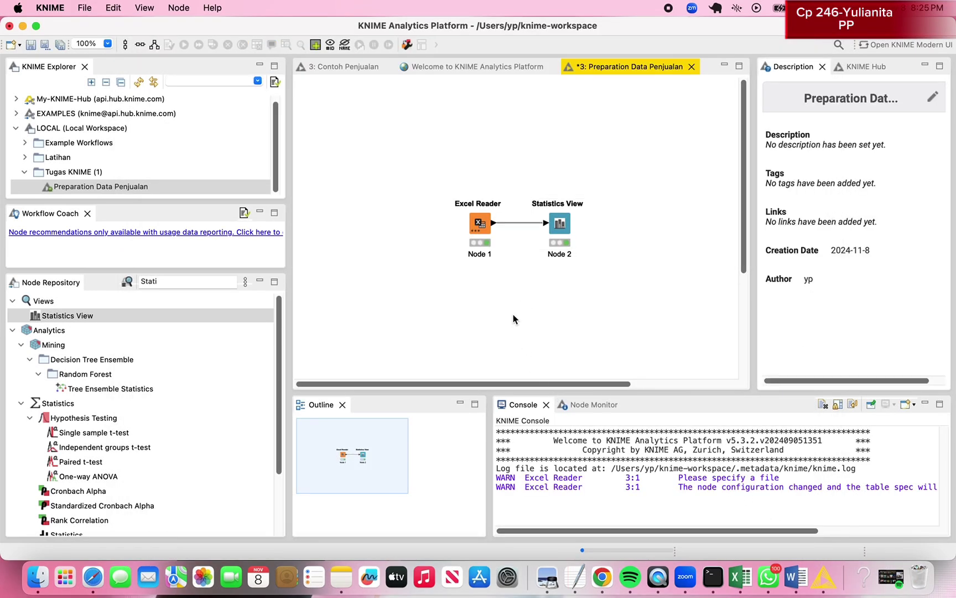
# Search the node repository for "Missing Value", place a Missing Value node below the existing nodes and connect the Excel Reader's output to it
pyautogui.click(173, 283)
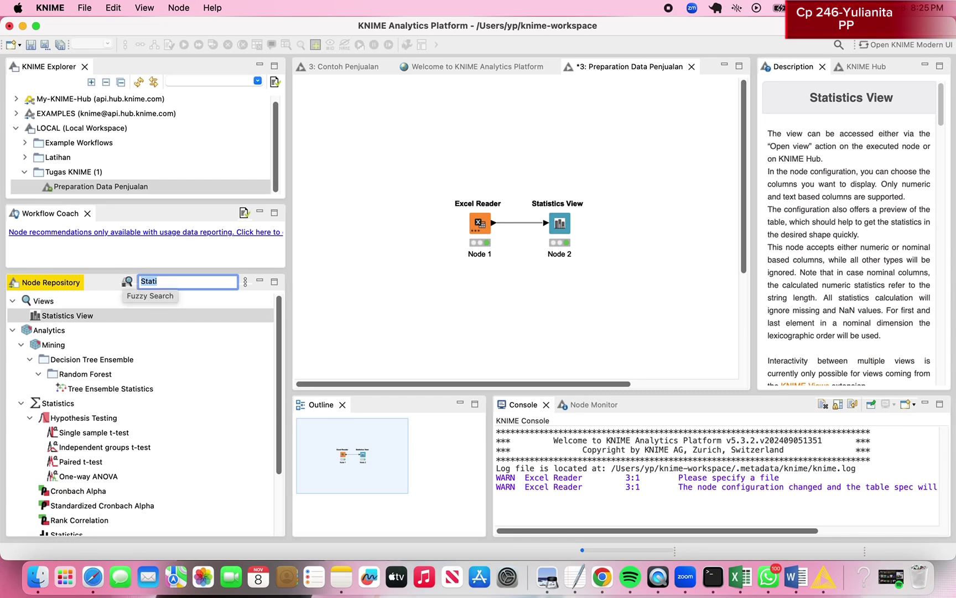
pyautogui.write('Missing')
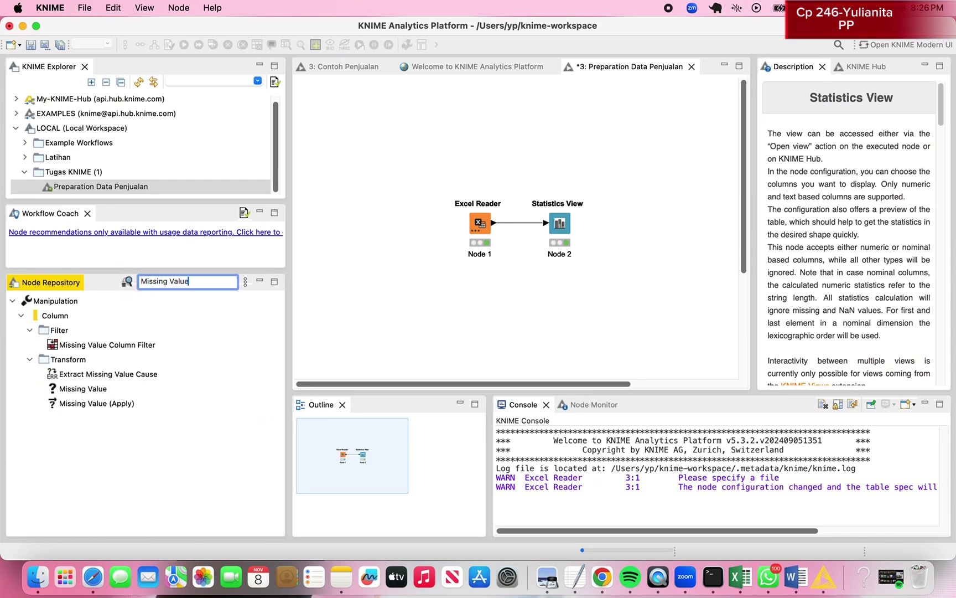
pyautogui.write(' Value')
pyautogui.click(100, 390)
pyautogui.moveTo(98, 390); pyautogui.dragTo(538, 293)
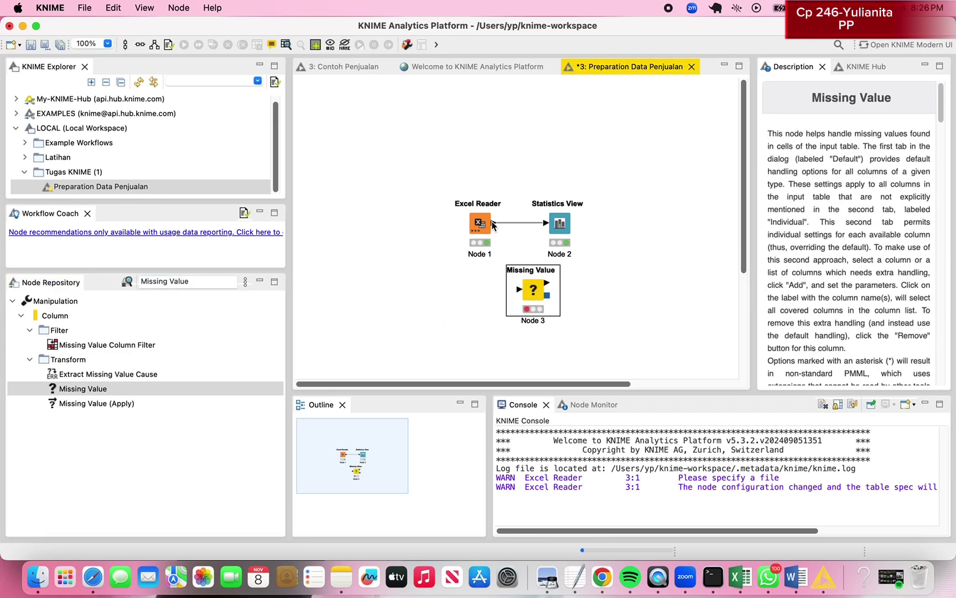
pyautogui.moveTo(493, 223); pyautogui.dragTo(522, 285)
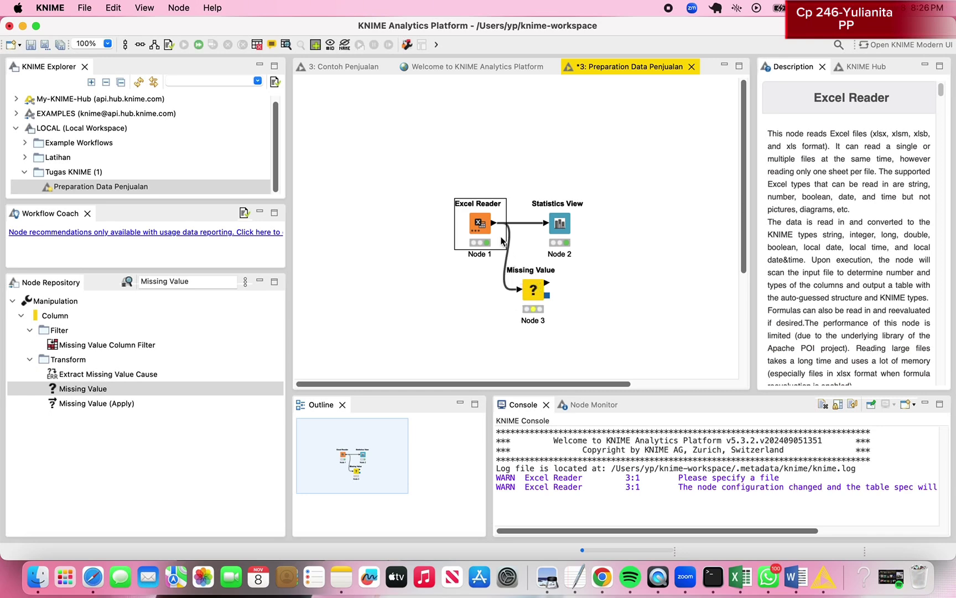
# Open the configuration of the Missing Value node
pyautogui.click(535, 292)
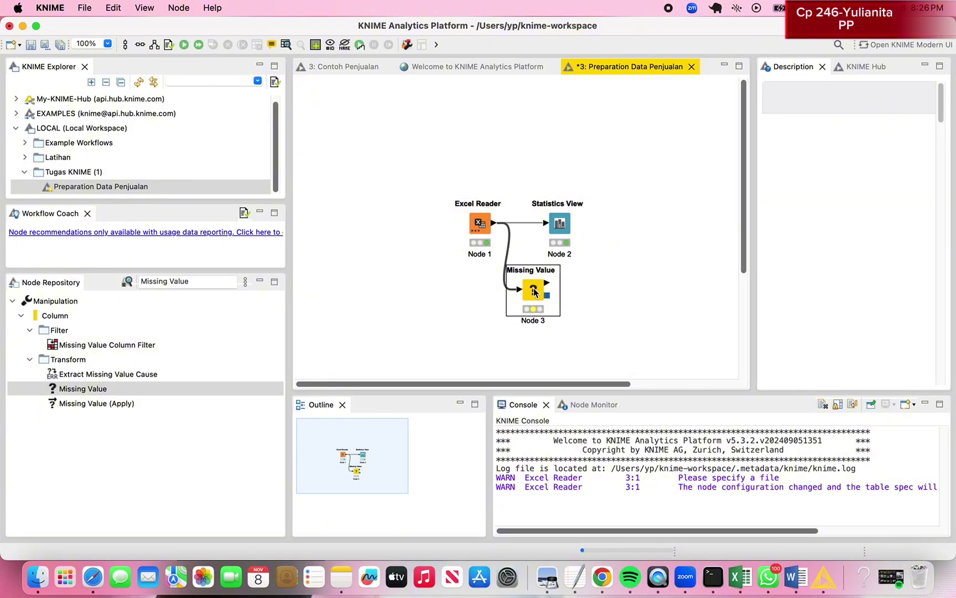
pyautogui.rightClick(534, 291)
pyautogui.click(551, 223)
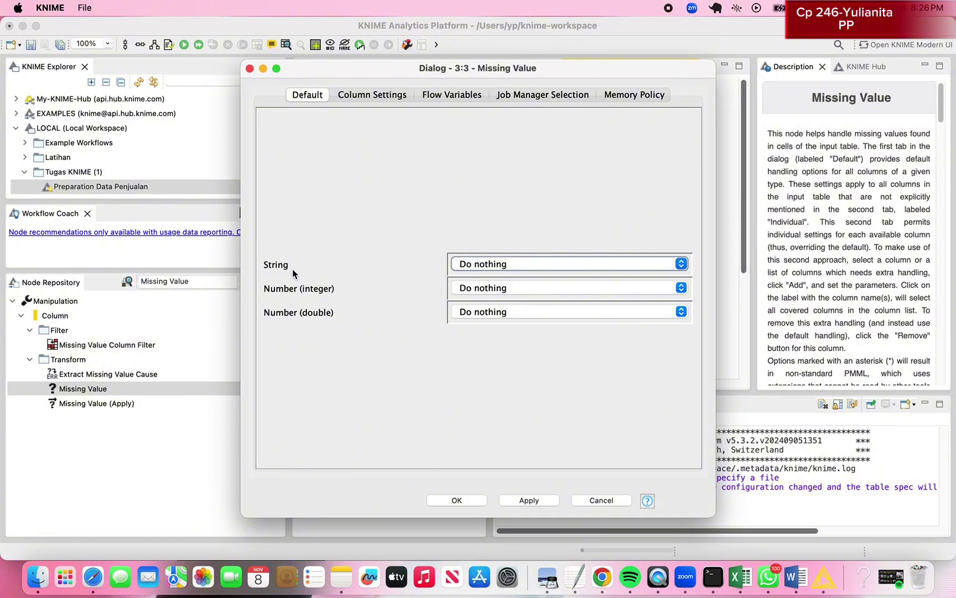
# Switch to the Data Penjualan spreadsheet in the browser and examine its column headers and data types from the first row
pyautogui.hotkey('ctrl', 'Right')
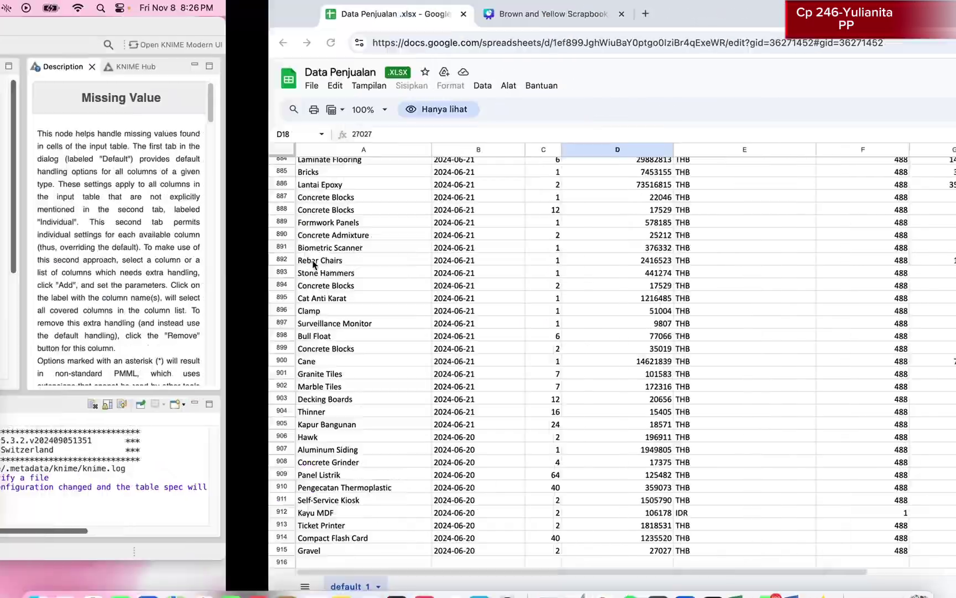
pyautogui.scroll(-10, 193, 292)
pyautogui.scroll(20, 193, 294)
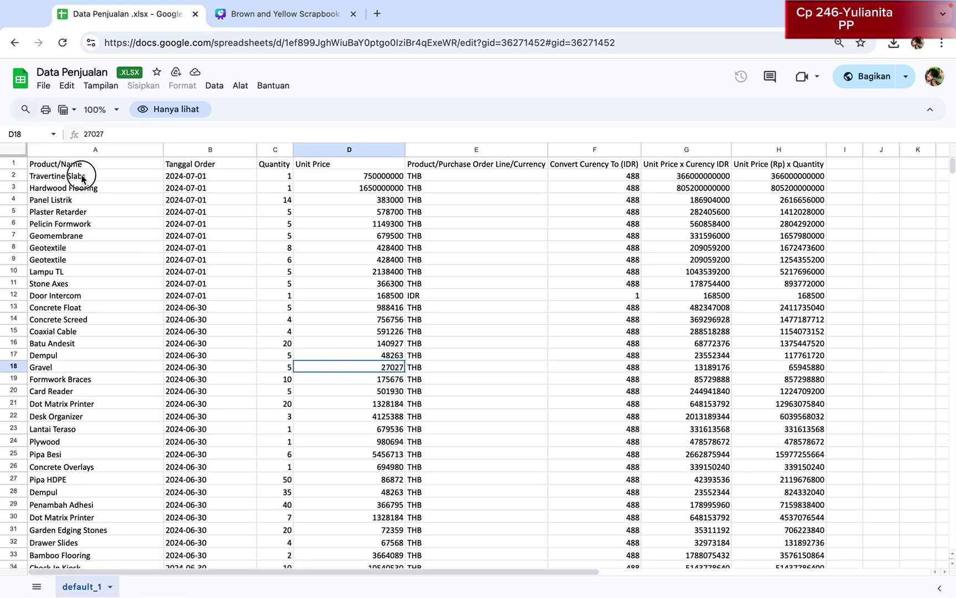
# Examine the text entries in the Product/Name, Tanggal Order and Product/Purchase Order Line/Currency columns, and return to KNIME's Missing Value dialog
pyautogui.moveTo(83, 176); pyautogui.dragTo(94, 395)
pyautogui.click(63, 150)
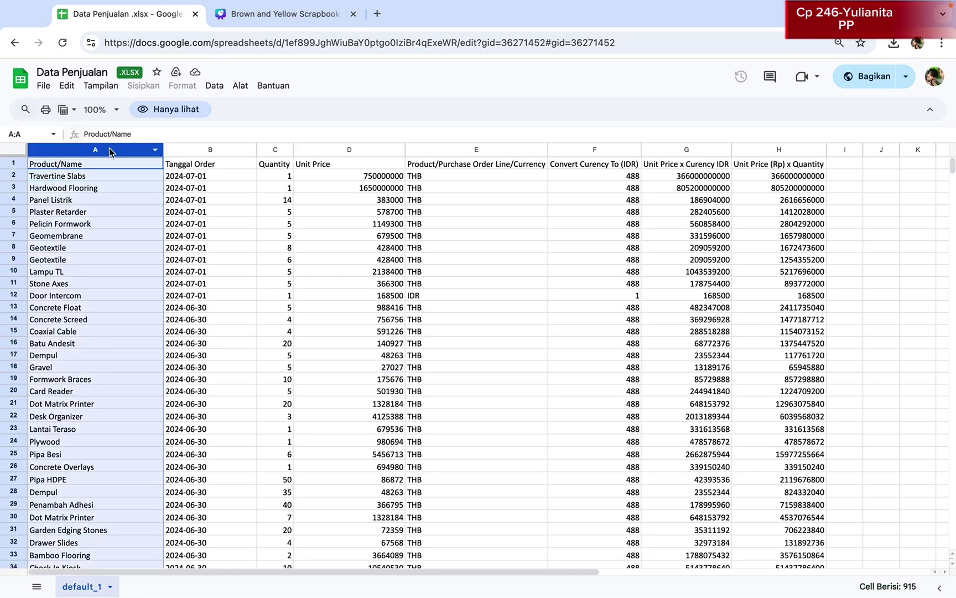
pyautogui.click(182, 150)
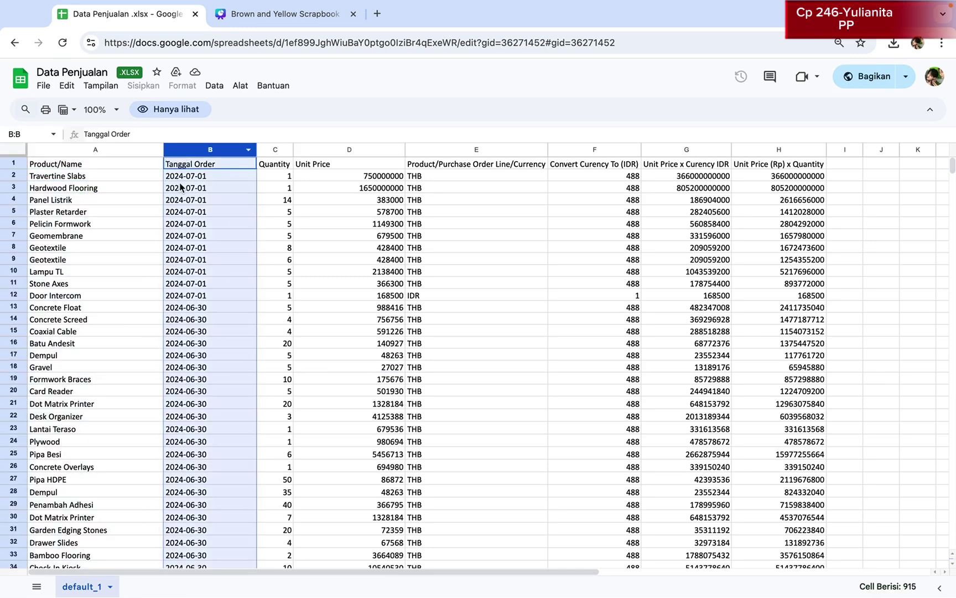
pyautogui.click(183, 284)
pyautogui.click(157, 293)
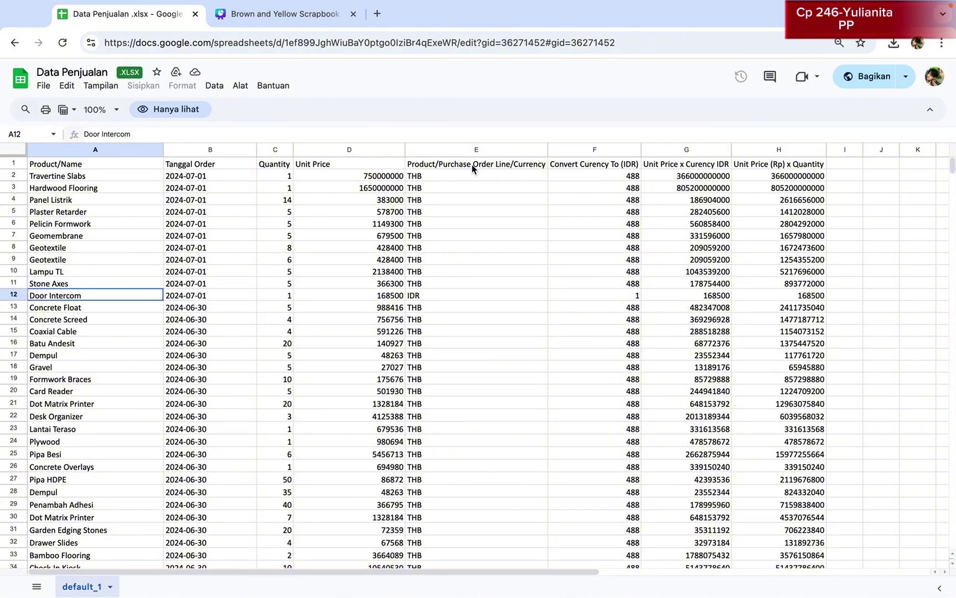
pyautogui.moveTo(472, 164); pyautogui.dragTo(445, 453)
pyautogui.scroll(-10, 471, 249)
pyautogui.moveTo(470, 256); pyautogui.dragTo(469, 478)
pyautogui.scroll(-20, 480, 396)
pyautogui.press('cmd+Tab')
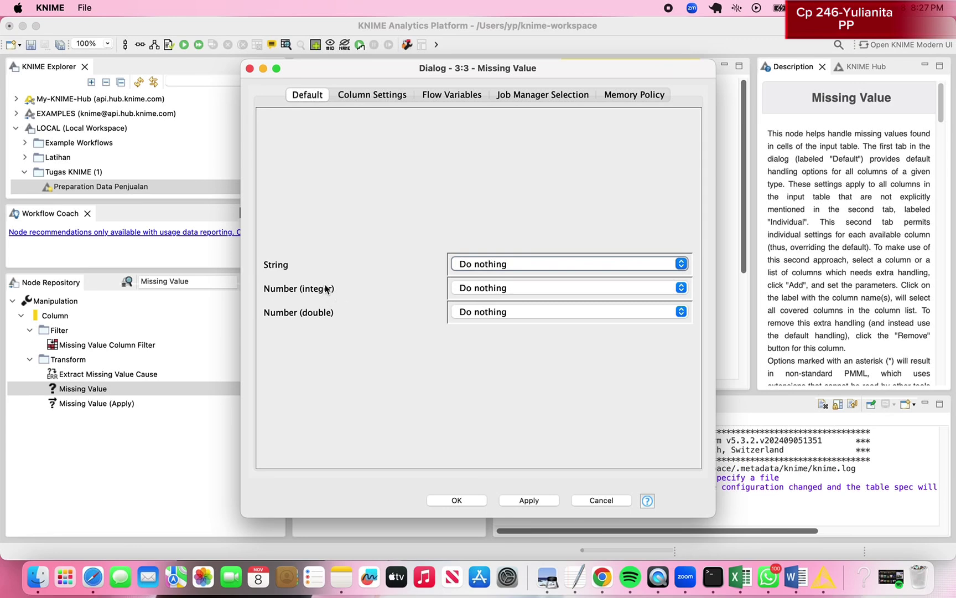
# Switch back to the Data Penjualan spreadsheet and examine the Quantity column for whole-number values
pyautogui.press('super+Tab')
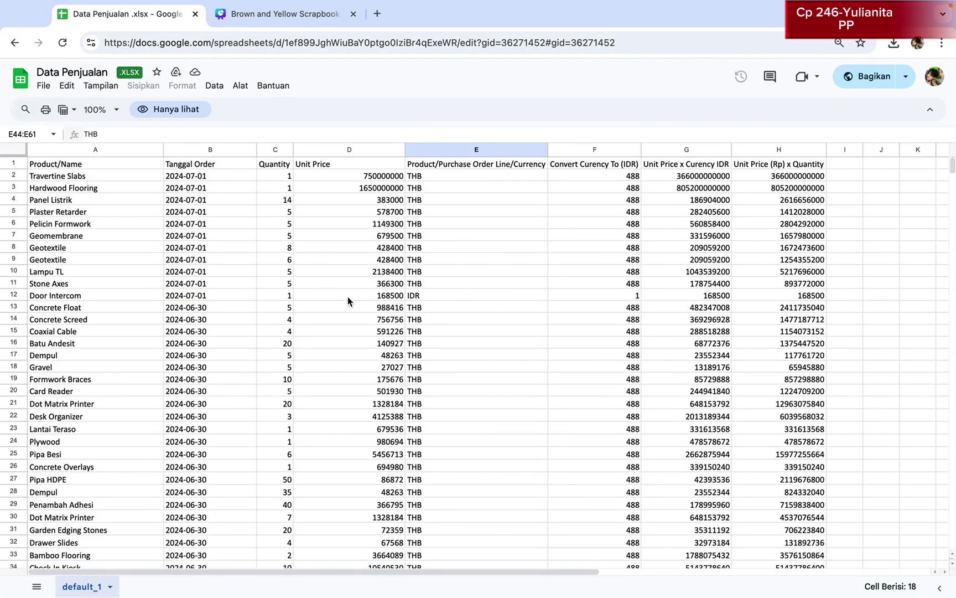
pyautogui.click(276, 149)
pyautogui.scroll(-20, 282, 321)
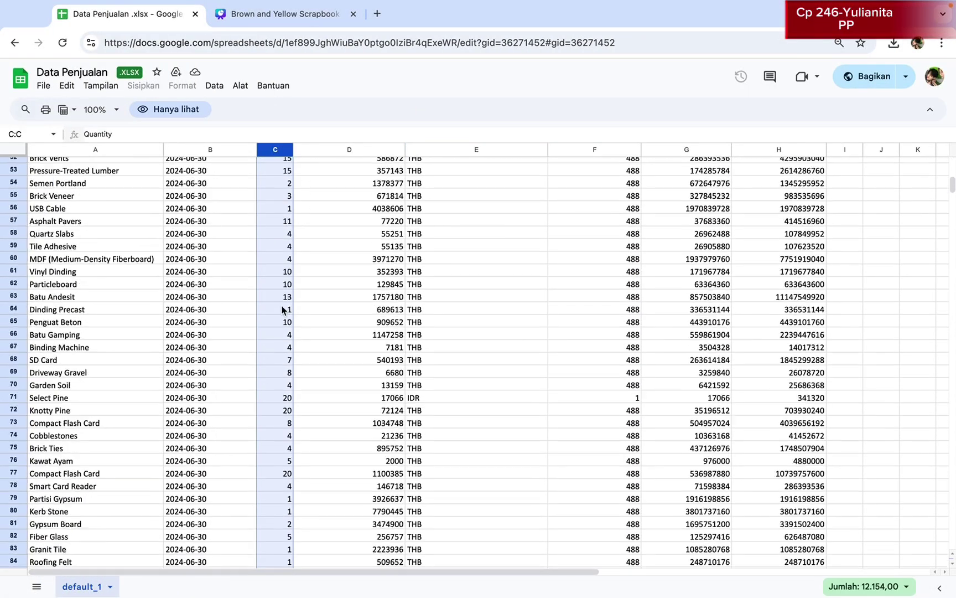
pyautogui.scroll(-10, 276, 347)
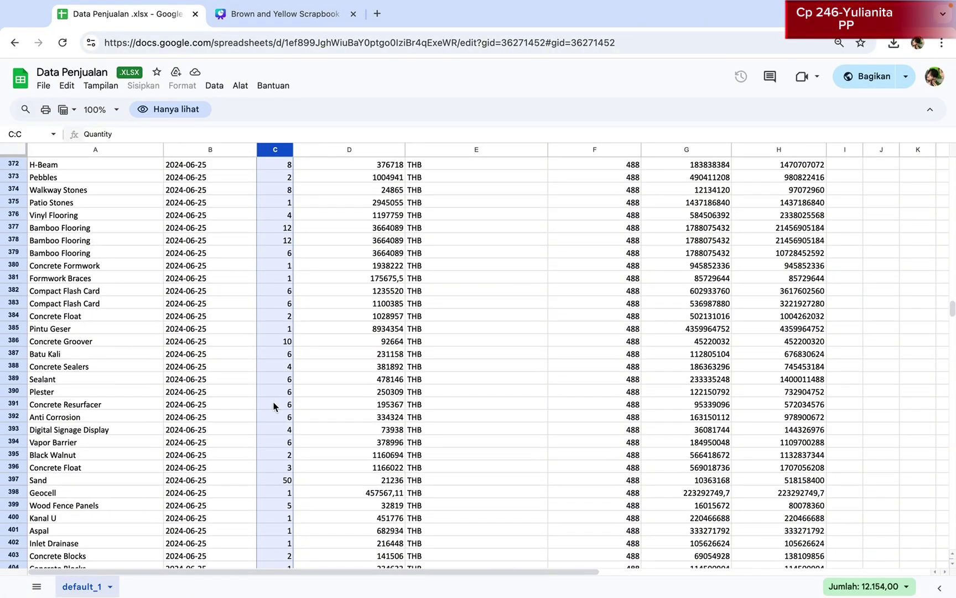
pyautogui.scroll(-5, 275, 406)
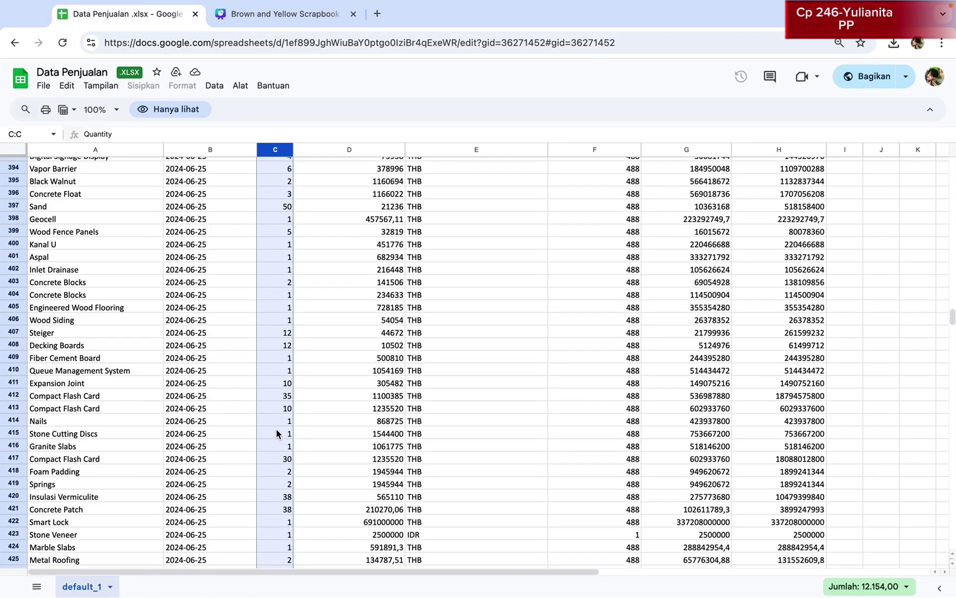
pyautogui.scroll(-9, 277, 430)
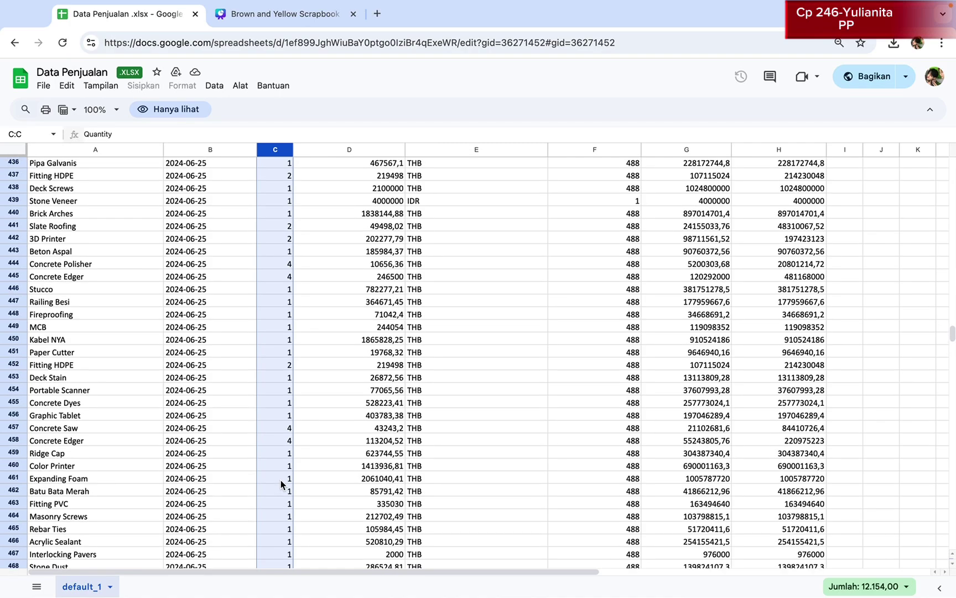
pyautogui.scroll(20, 281, 479)
pyautogui.scroll(20, 281, 480)
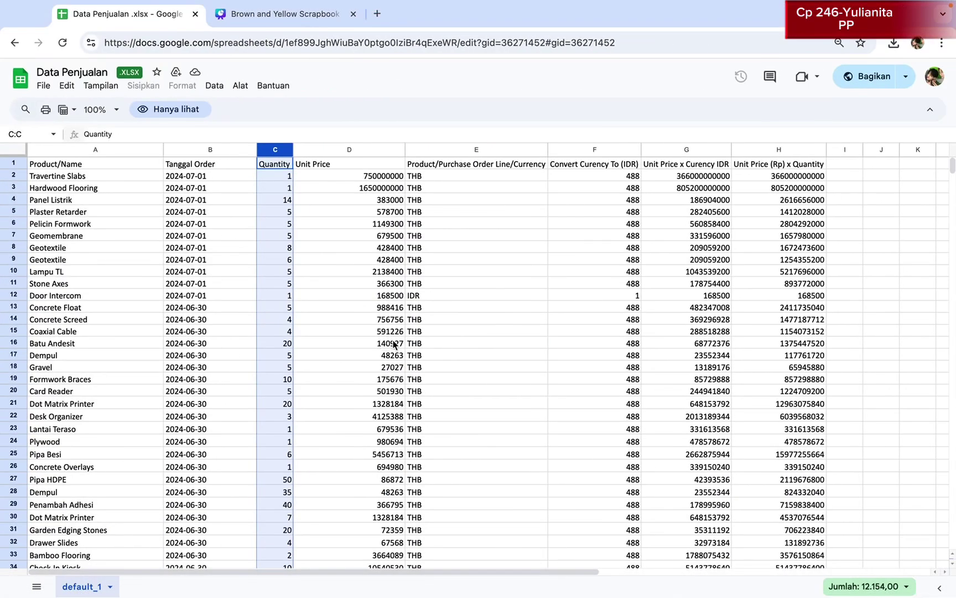
pyautogui.click(397, 344)
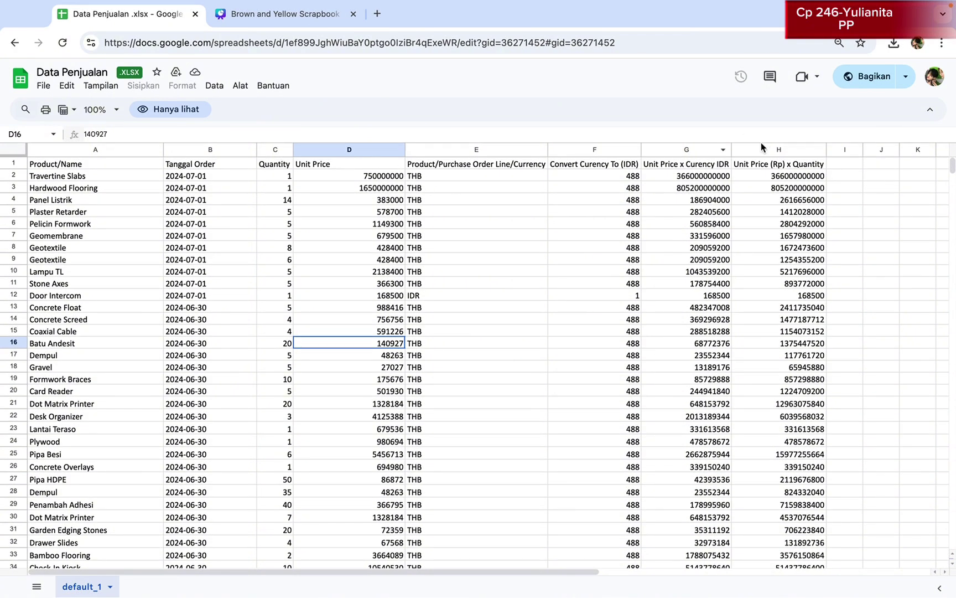
# Examine the decimal values in the Unit Price and Unit Price (Rp) x Quantity columns, and return to the Missing Value dialog in KNIME
pyautogui.click(344, 150)
pyautogui.scroll(-20, 368, 332)
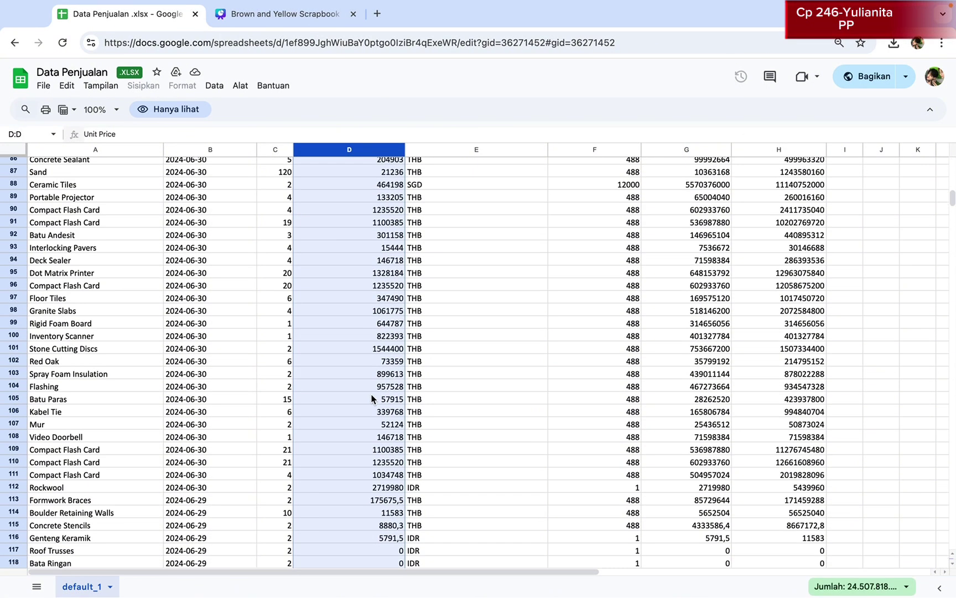
pyautogui.click(397, 525)
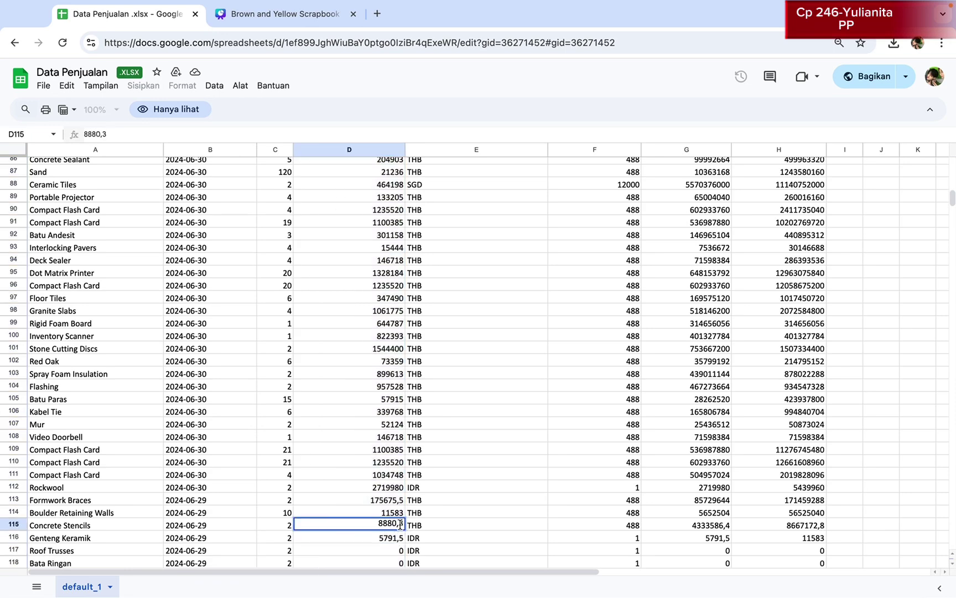
pyautogui.click(741, 490)
pyautogui.click(814, 526)
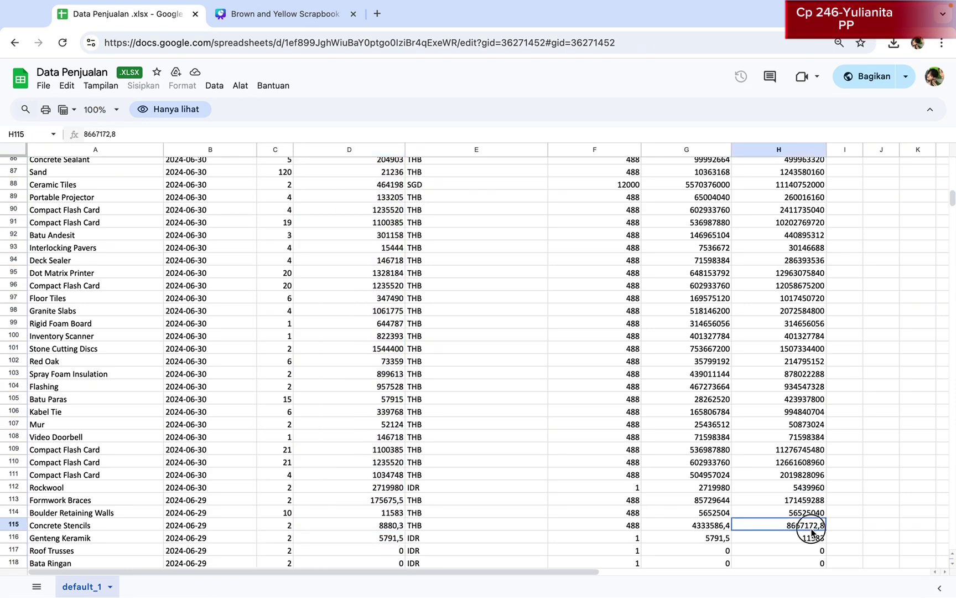
pyautogui.scroll(20, 799, 310)
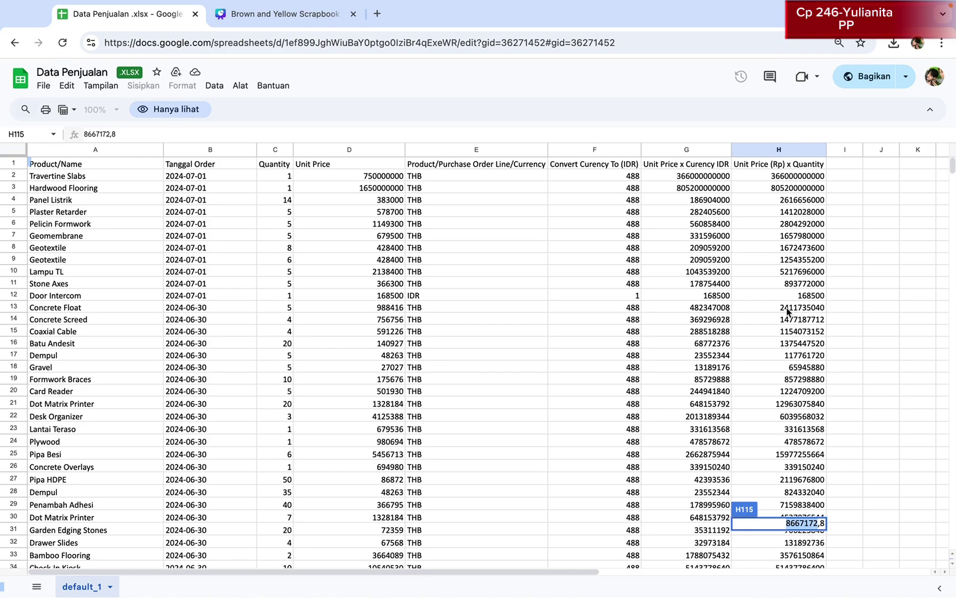
pyautogui.hotkey('ctrl', 'Left')
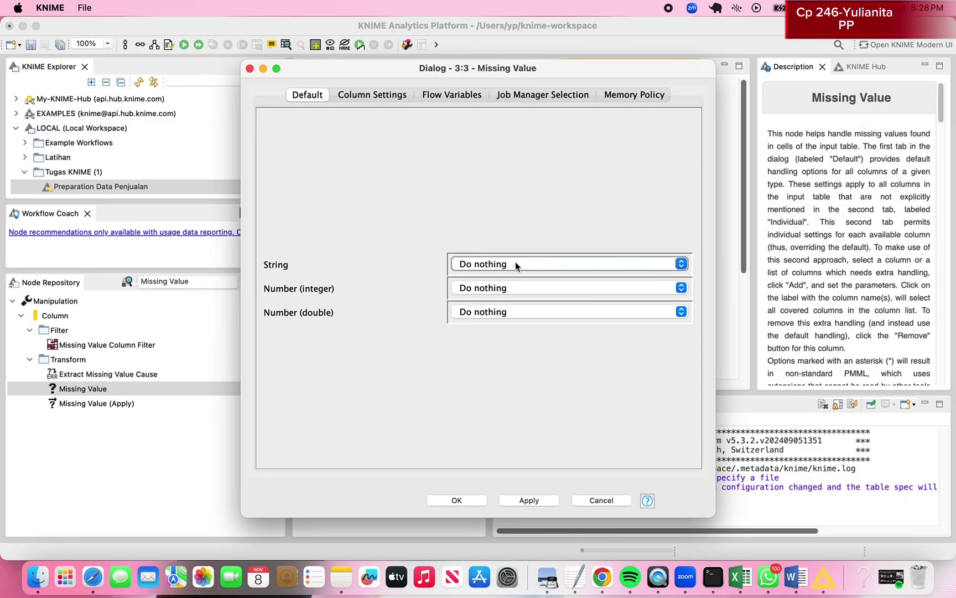
# Set the default String handling of the Missing Value node to Fix Value with the value Unknown
pyautogui.click(516, 264)
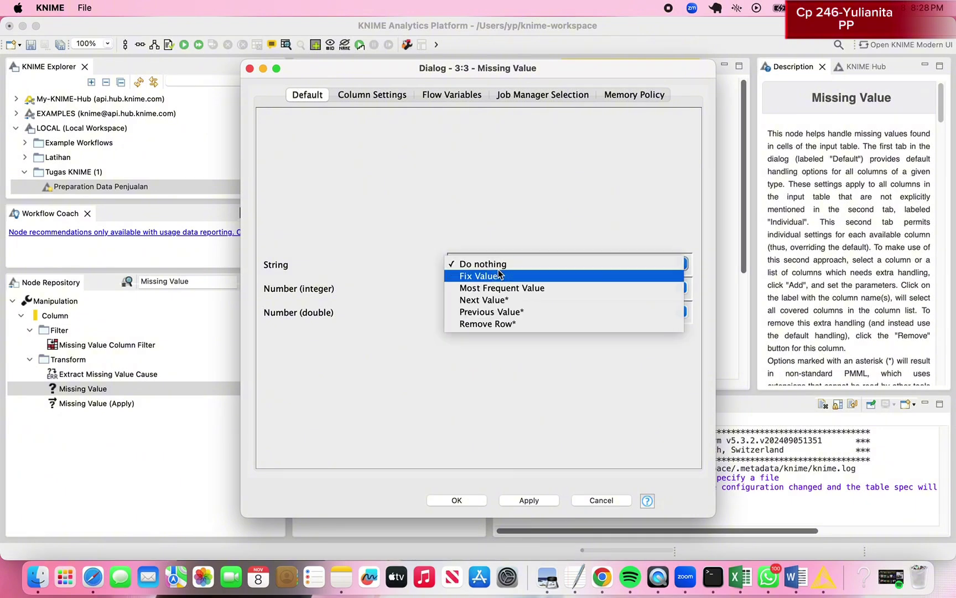
pyautogui.click(520, 276)
pyautogui.click(531, 273)
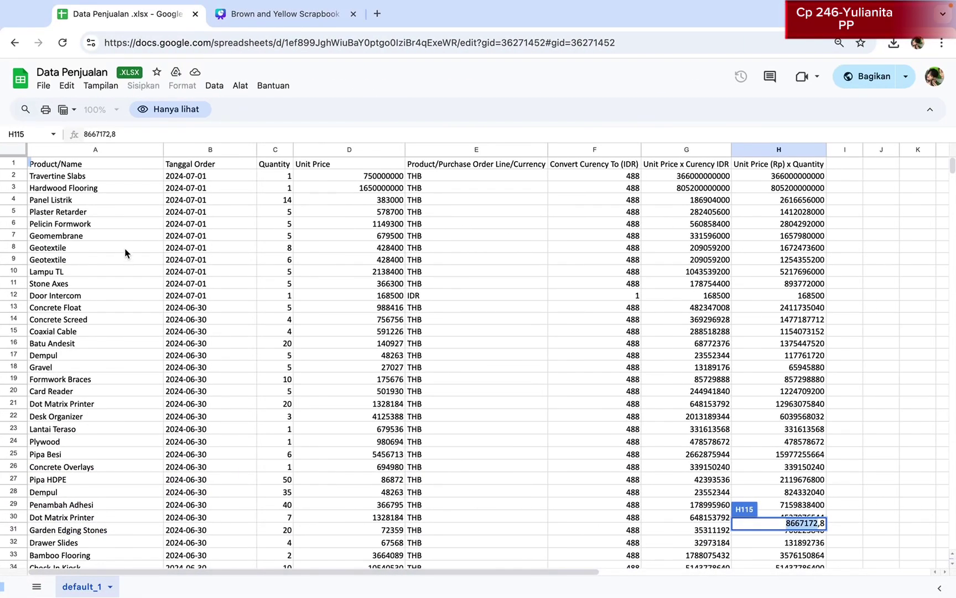
# Examine the Geotextile entry in cell A8 of the spreadsheet as a sample text value, and return to the Missing Value dialog
pyautogui.click(54, 247)
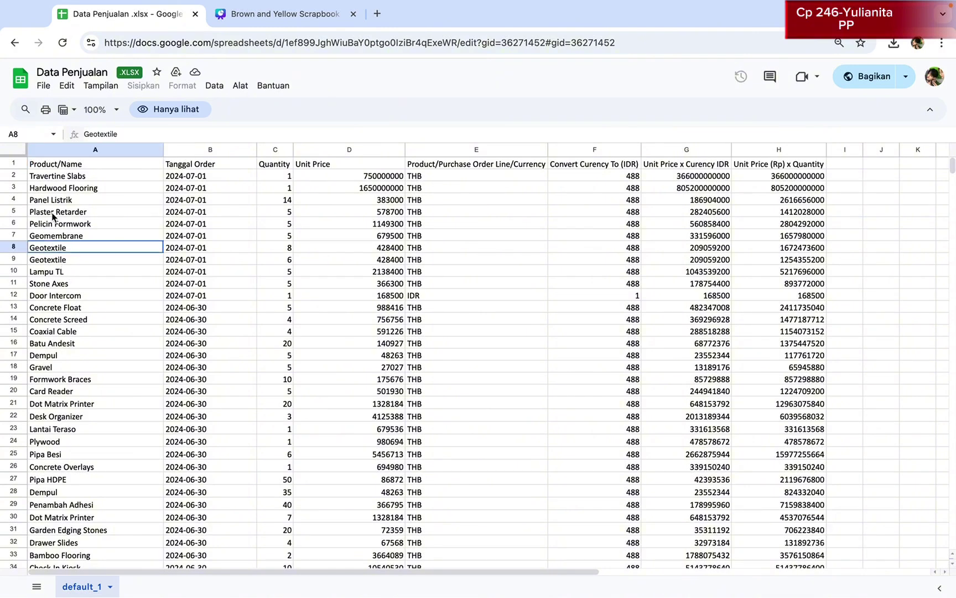
pyautogui.doubleClick(54, 250)
pyautogui.moveTo(78, 247); pyautogui.dragTo(31, 241)
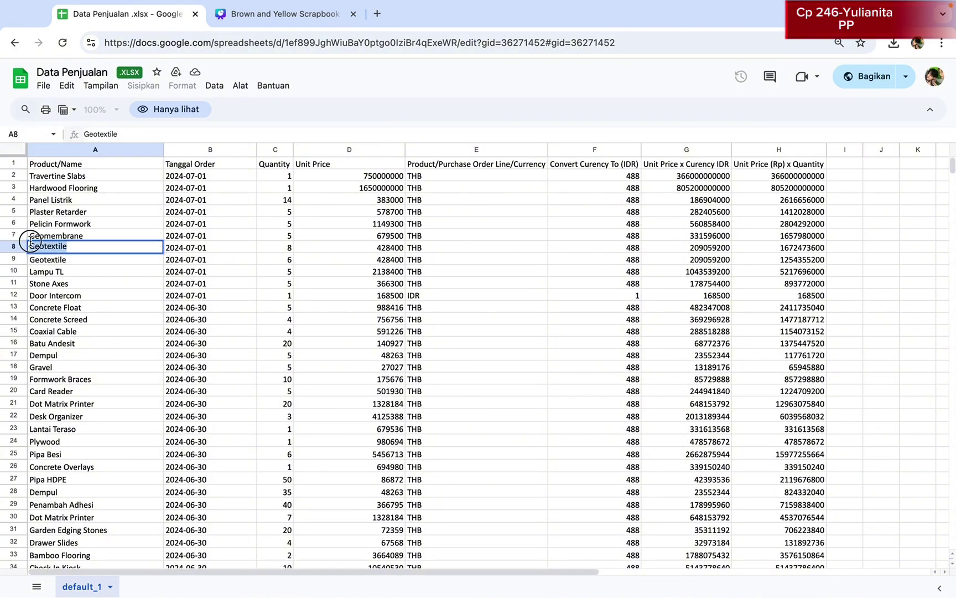
pyautogui.press('Return')
pyautogui.hotkey('ctrl', 'Right')
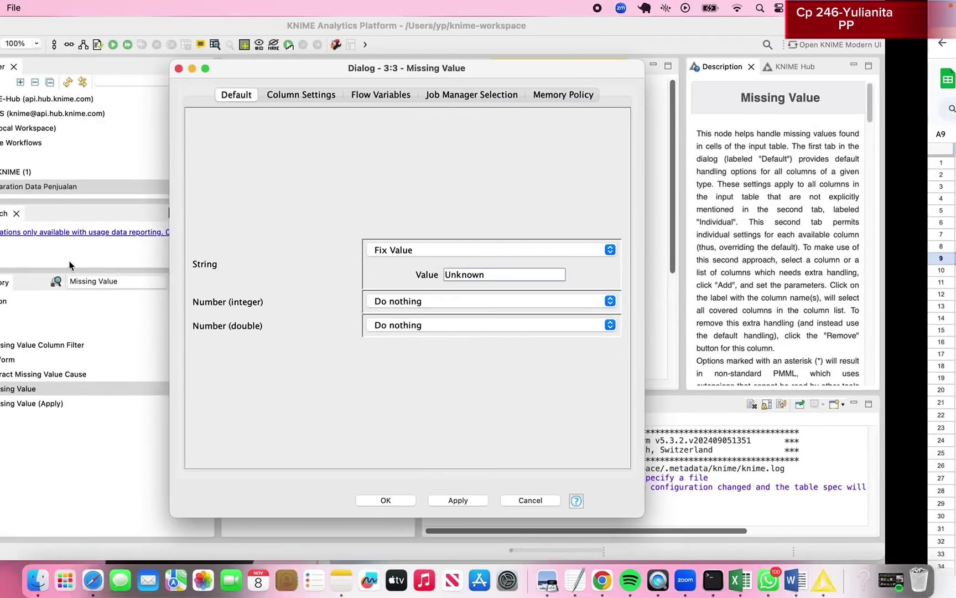
# Set missing Number (integer) values to Fix Value 0 and Number (double) values to Fix Value 0.0, and accept the Missing Value configuration
pyautogui.click(475, 301)
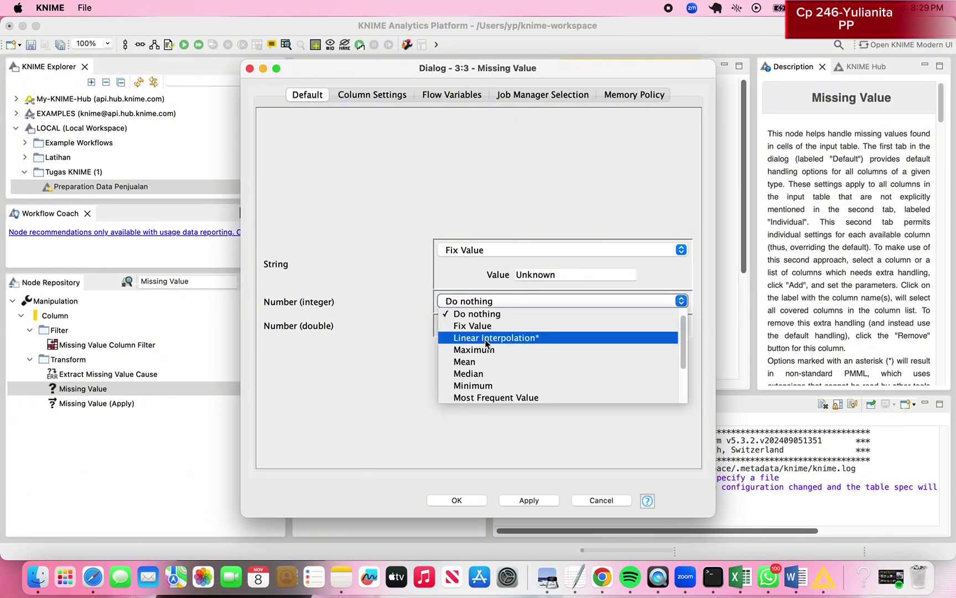
pyautogui.scroll(1, 485, 366)
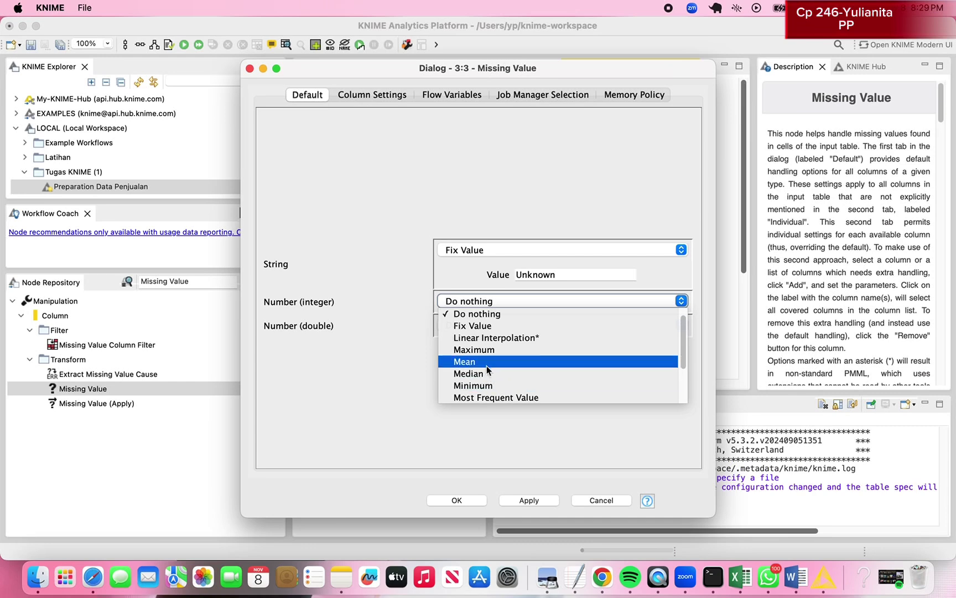
pyautogui.click(483, 325)
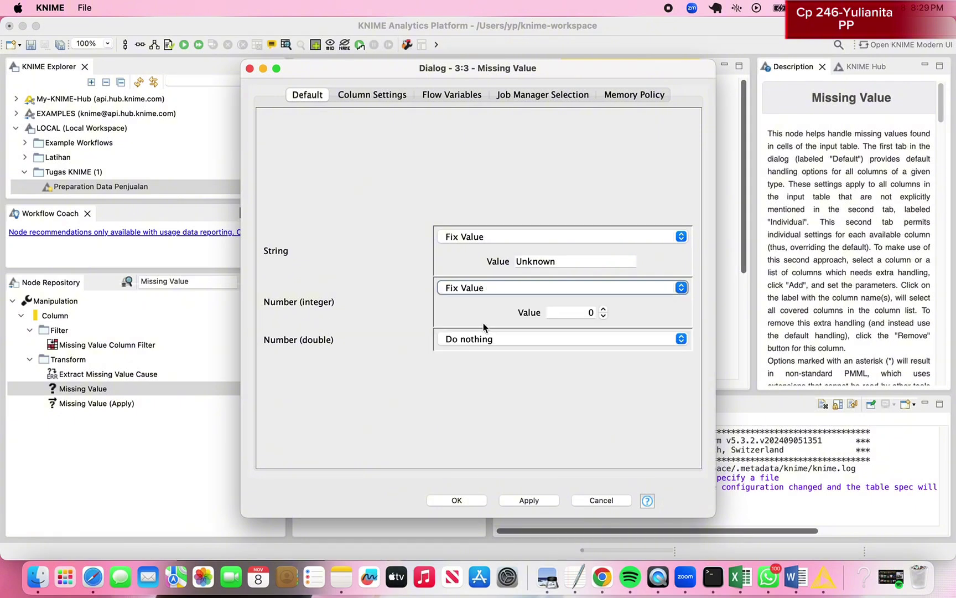
pyautogui.click(535, 339)
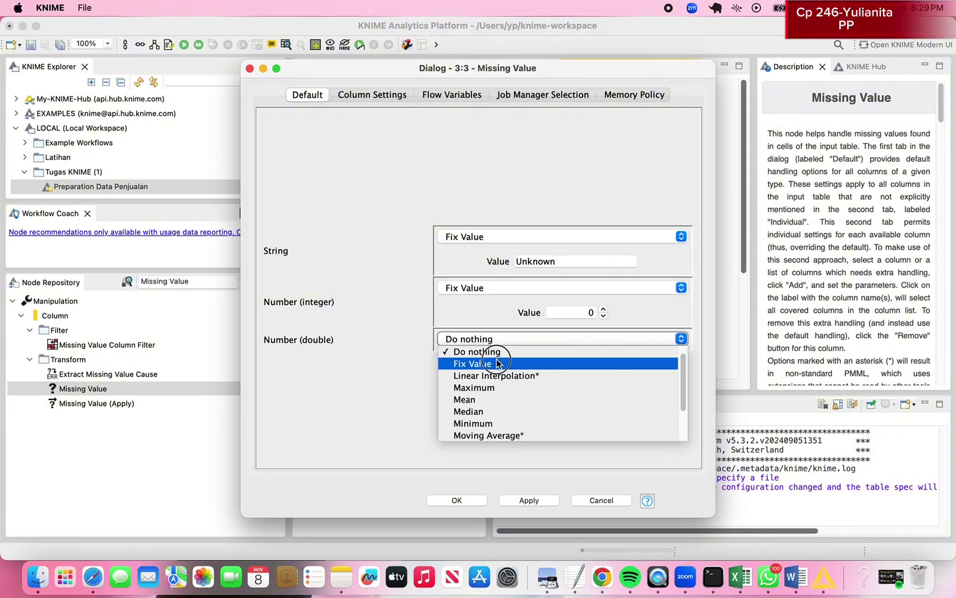
pyautogui.click(497, 364)
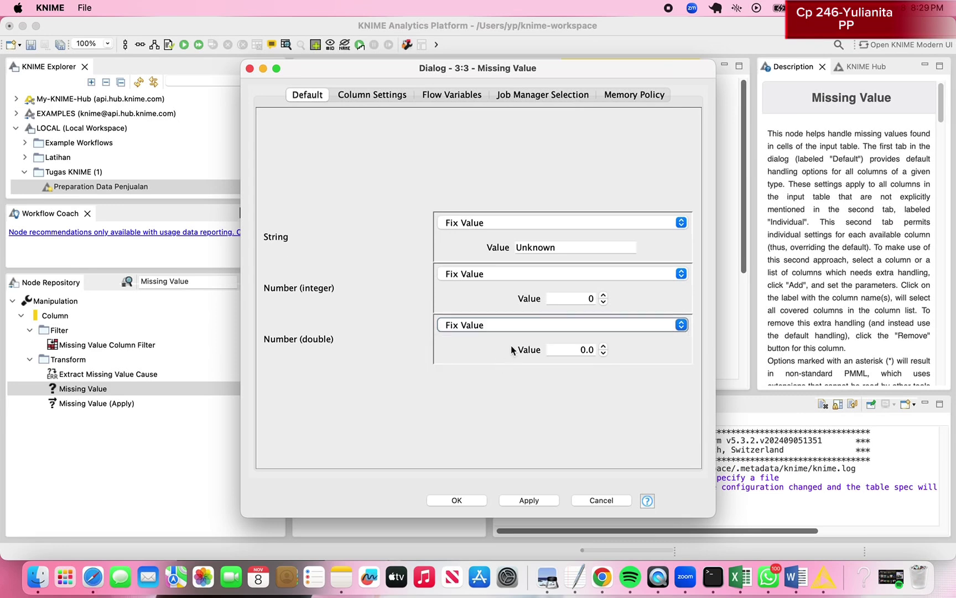
pyautogui.doubleClick(584, 349)
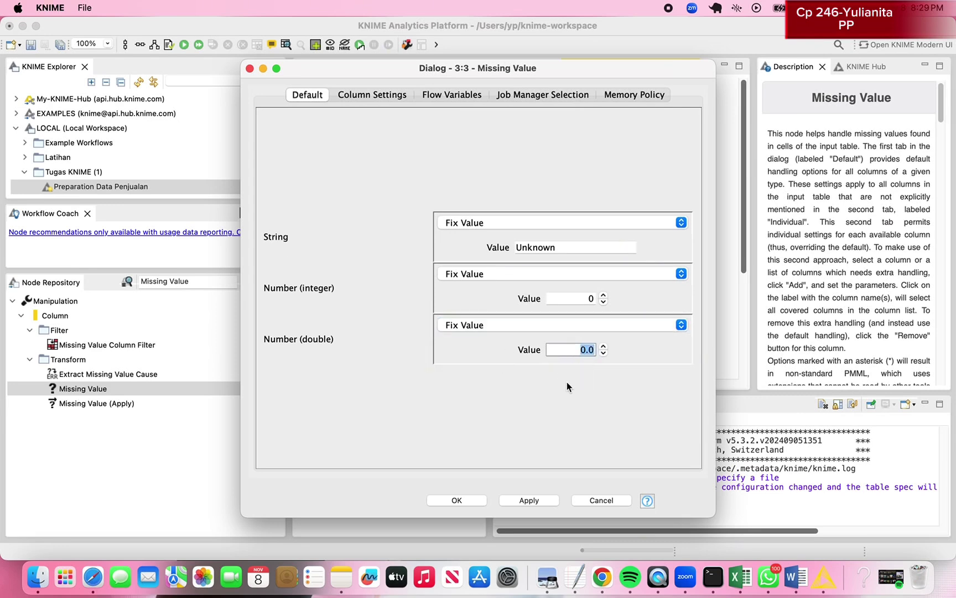
pyautogui.click(463, 501)
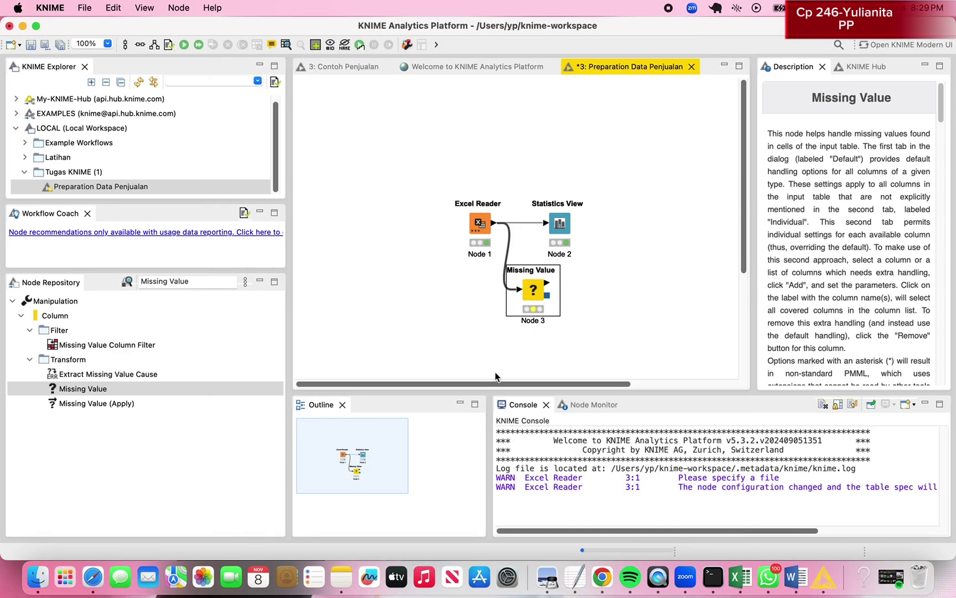
# Execute the Missing Value node, examine the rows of its output table and close the table
pyautogui.click(184, 45)
pyautogui.click(287, 44)
pyautogui.scroll(-20, 466, 349)
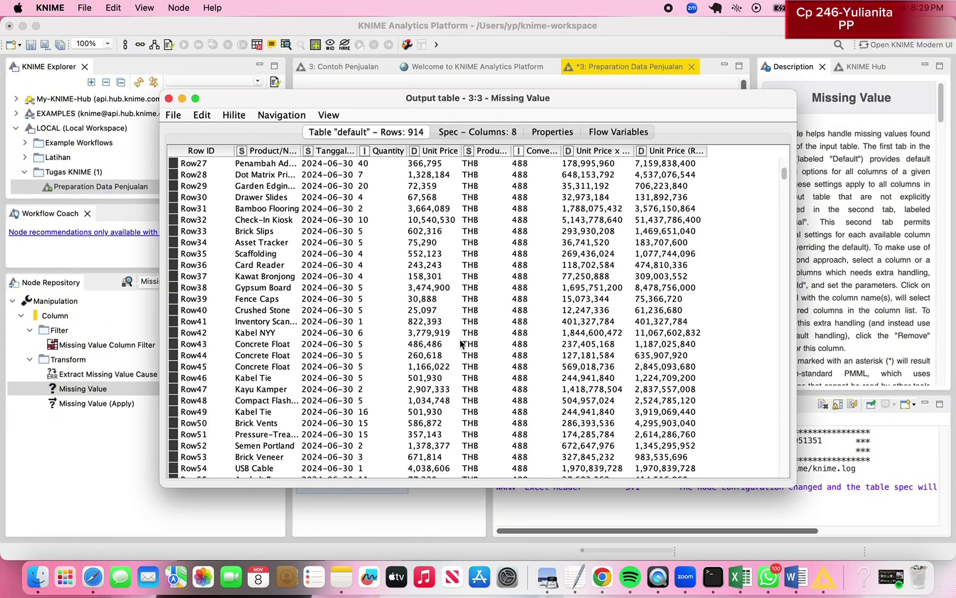
pyautogui.scroll(-20, 466, 349)
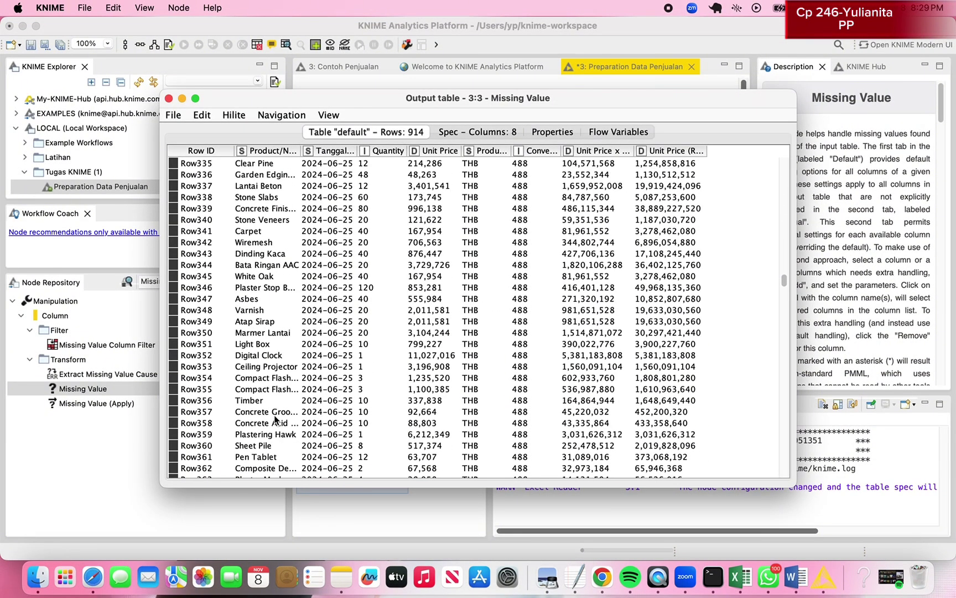
pyautogui.scroll(-20, 399, 287)
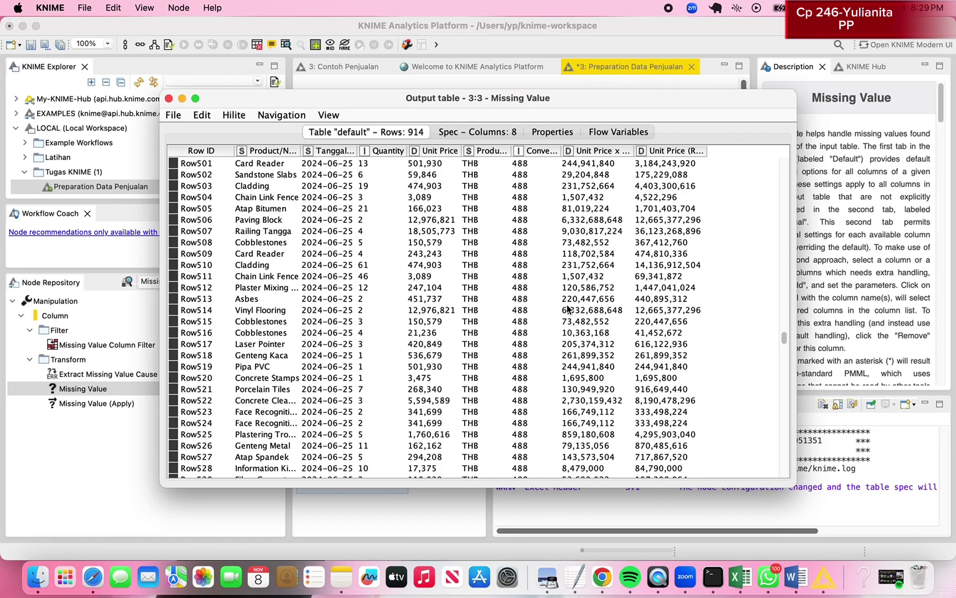
pyautogui.scroll(20, 608, 399)
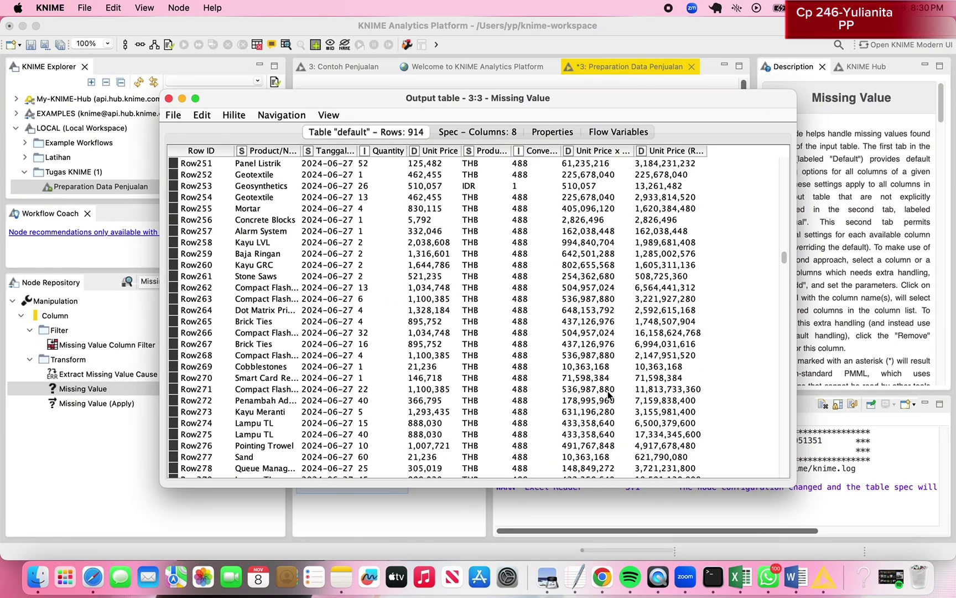
pyautogui.scroll(4, 589, 360)
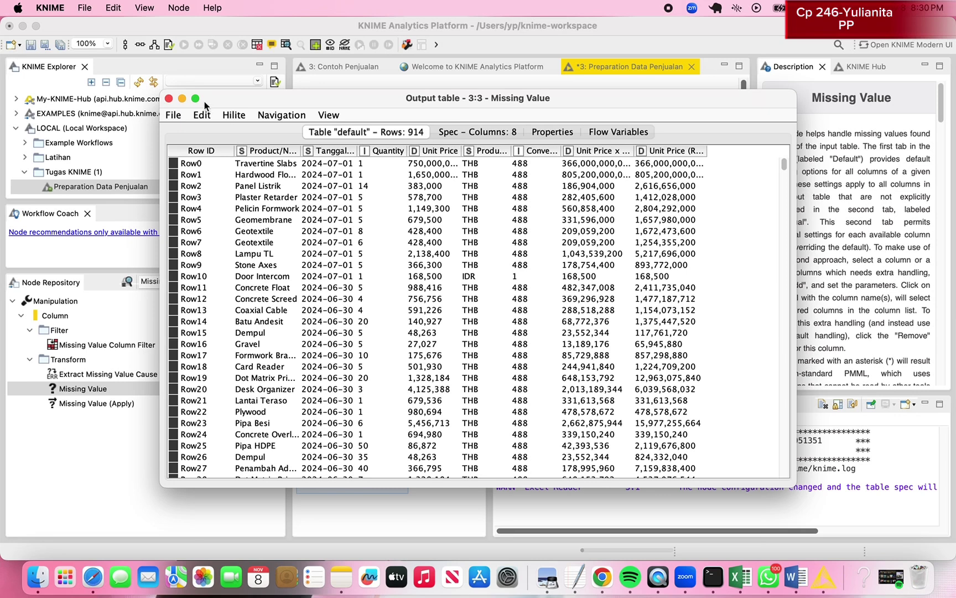
pyautogui.click(169, 99)
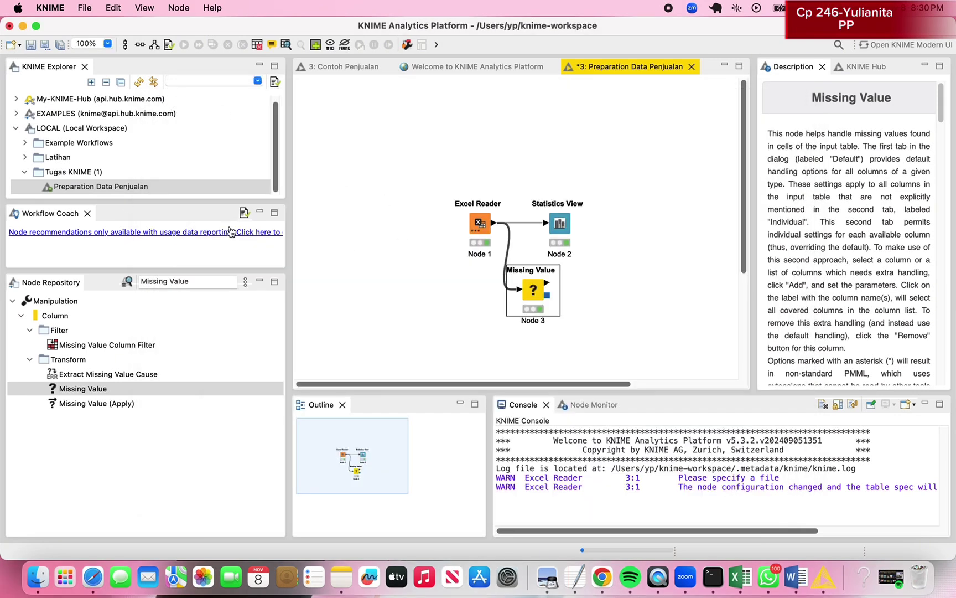
# Search the node repository for Row Filter and place the Row Filter node beside the Missing Value node
pyautogui.click(206, 280)
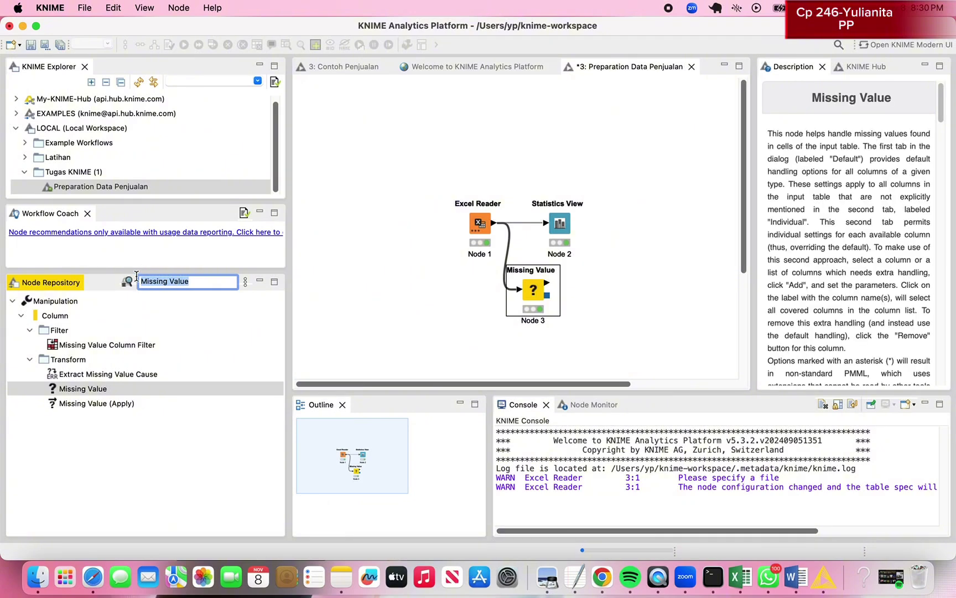
pyautogui.press('BackSpace')
pyautogui.write('R')
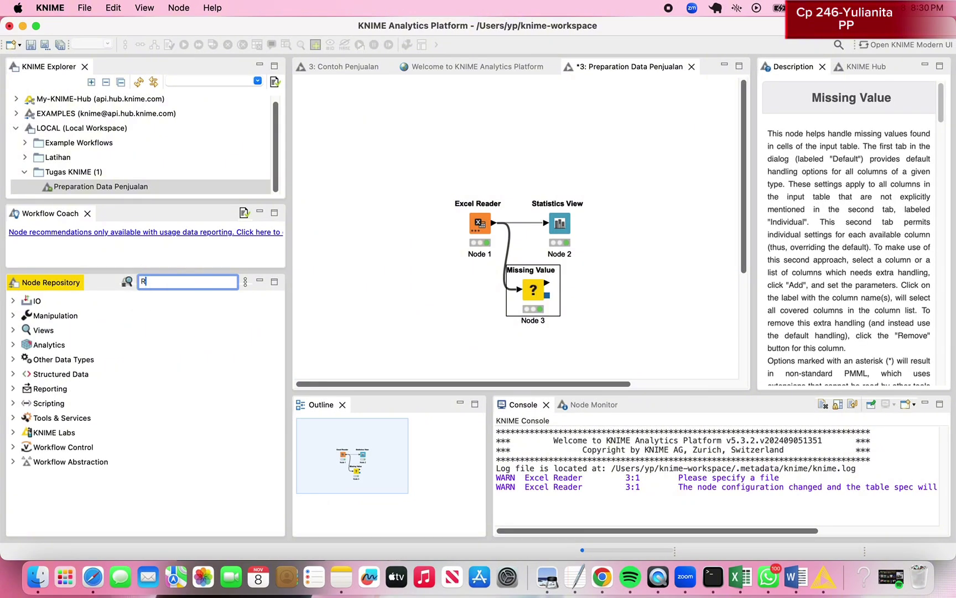
pyautogui.write('ow Filte')
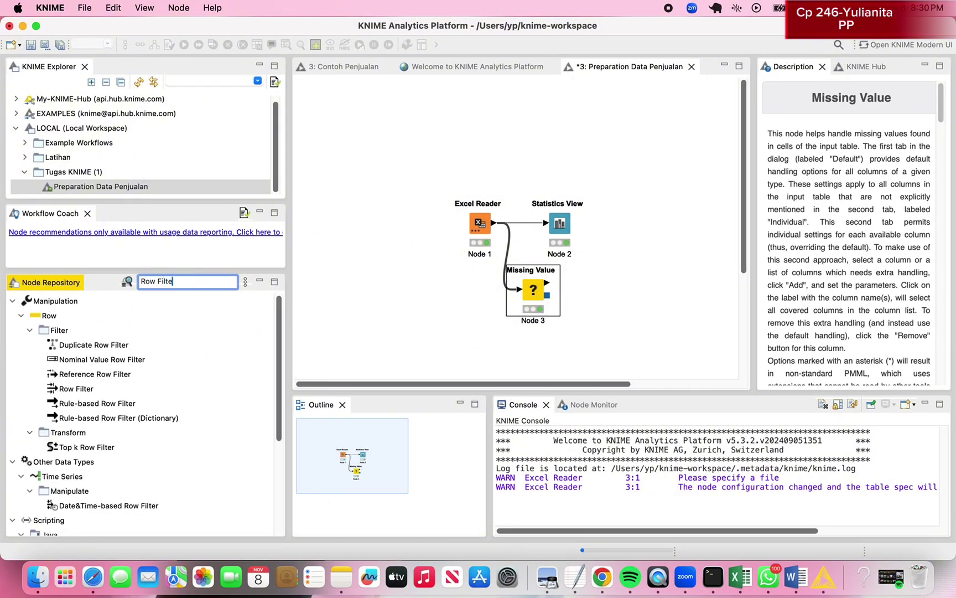
pyautogui.write('r')
pyautogui.press('super+a')
pyautogui.moveTo(77, 391); pyautogui.dragTo(631, 286)
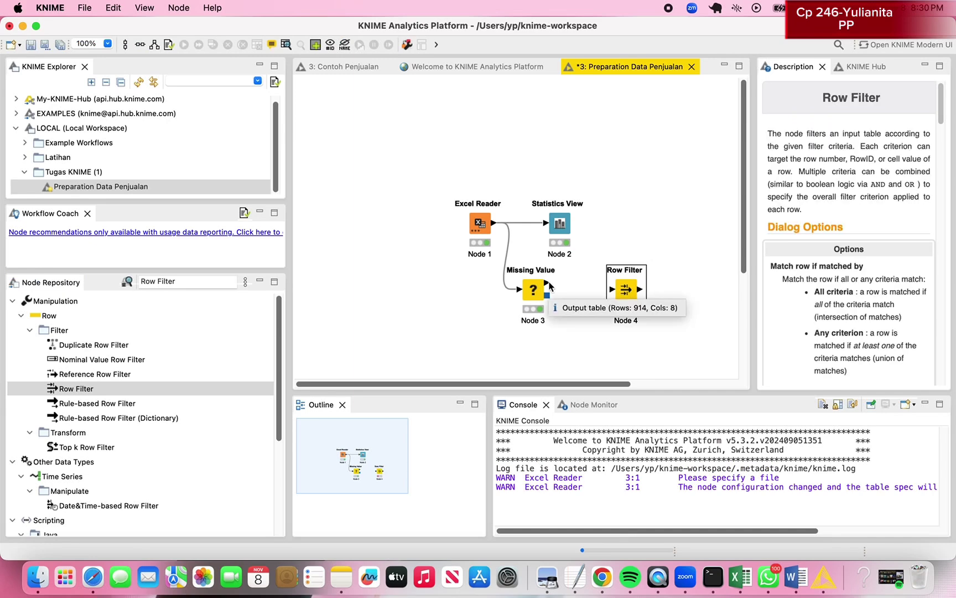
# Connect the Missing Value output table to the Row Filter input and move the Row Filter node slightly closer to Missing Value
pyautogui.moveTo(549, 285); pyautogui.dragTo(609, 292)
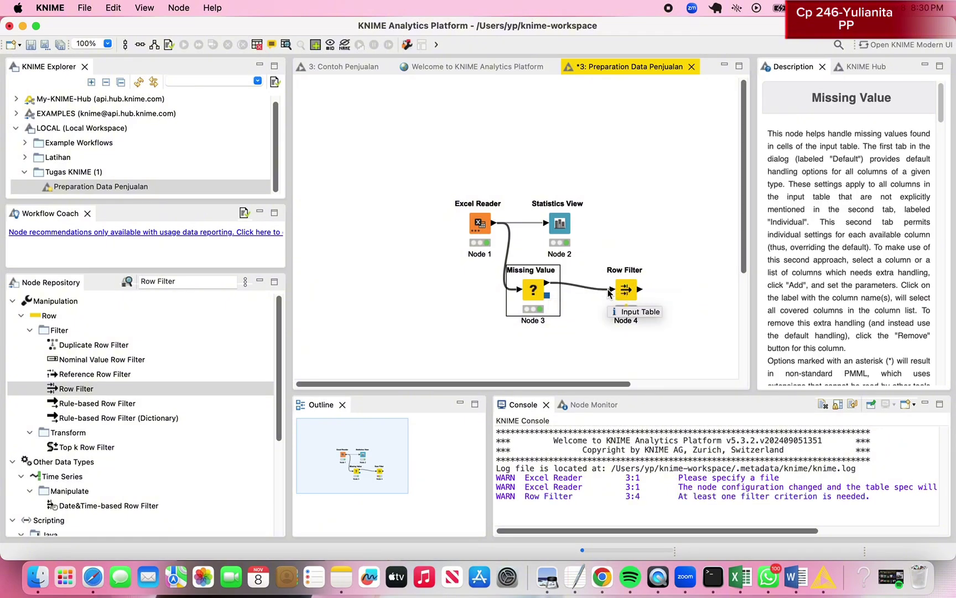
pyautogui.click(621, 256)
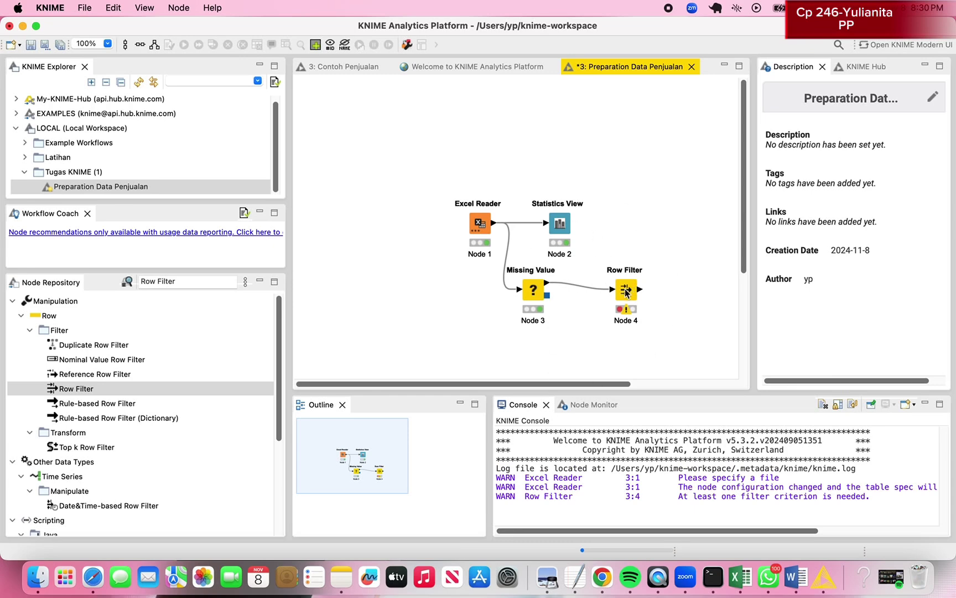
pyautogui.moveTo(627, 293); pyautogui.dragTo(614, 292)
pyautogui.click(632, 260)
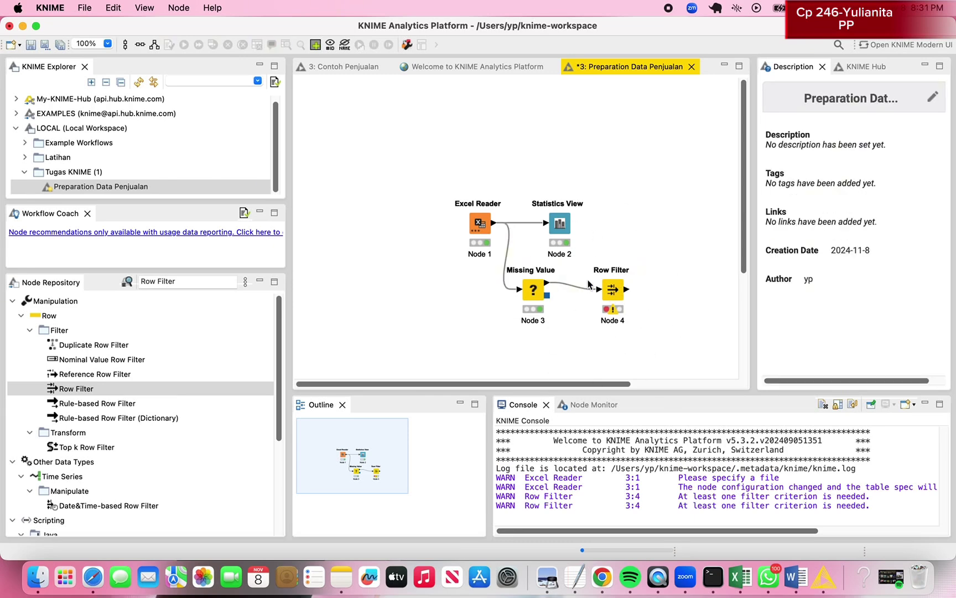
# Open the output table of the Missing Value node and enlarge its window
pyautogui.doubleClick(527, 293)
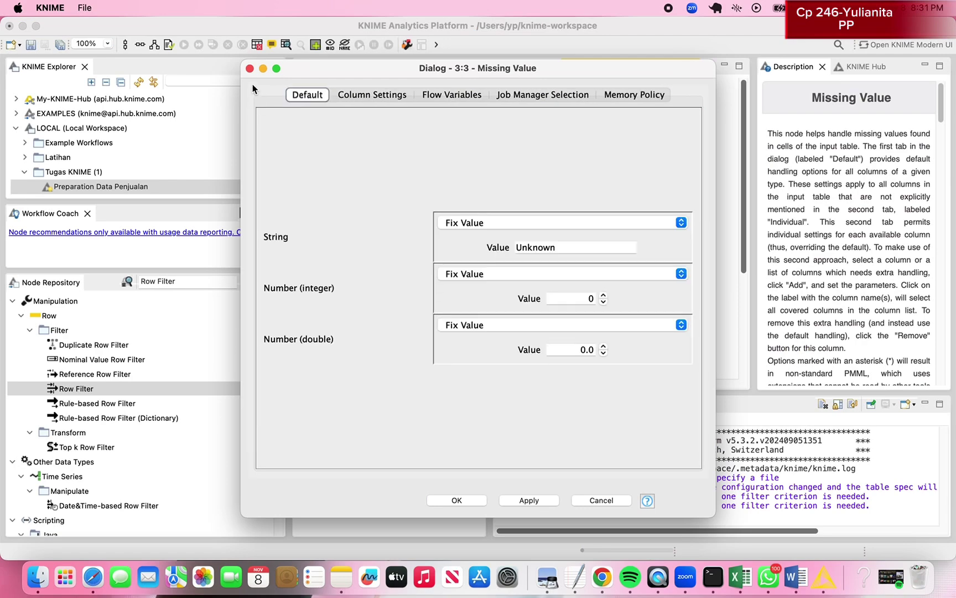
pyautogui.click(254, 71)
pyautogui.click(291, 44)
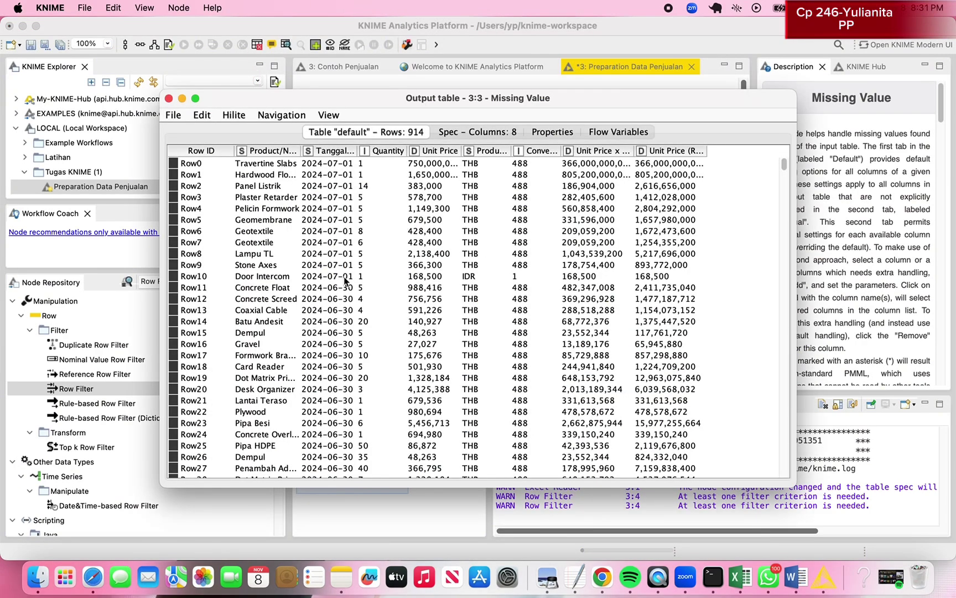
pyautogui.scroll(-3, 343, 285)
pyautogui.scroll(3, 367, 310)
pyautogui.moveTo(166, 483); pyautogui.dragTo(93, 524)
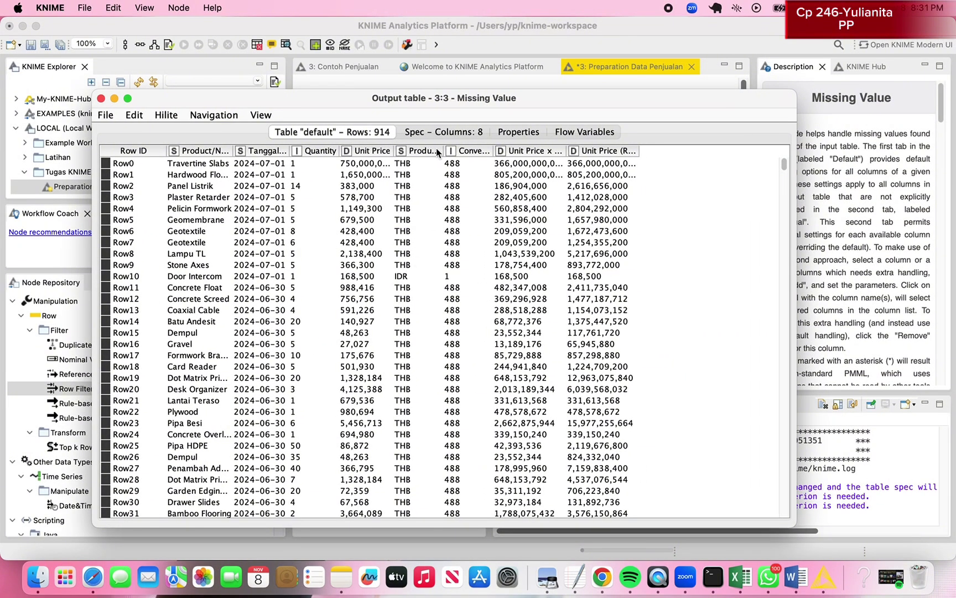
# Widen the Product/Purchase Order Line currency column and examine its currency codes throughout the table, including the Door Intercom row
pyautogui.moveTo(443, 151); pyautogui.dragTo(477, 181)
pyautogui.moveTo(407, 186); pyautogui.dragTo(419, 263)
pyautogui.click(418, 263)
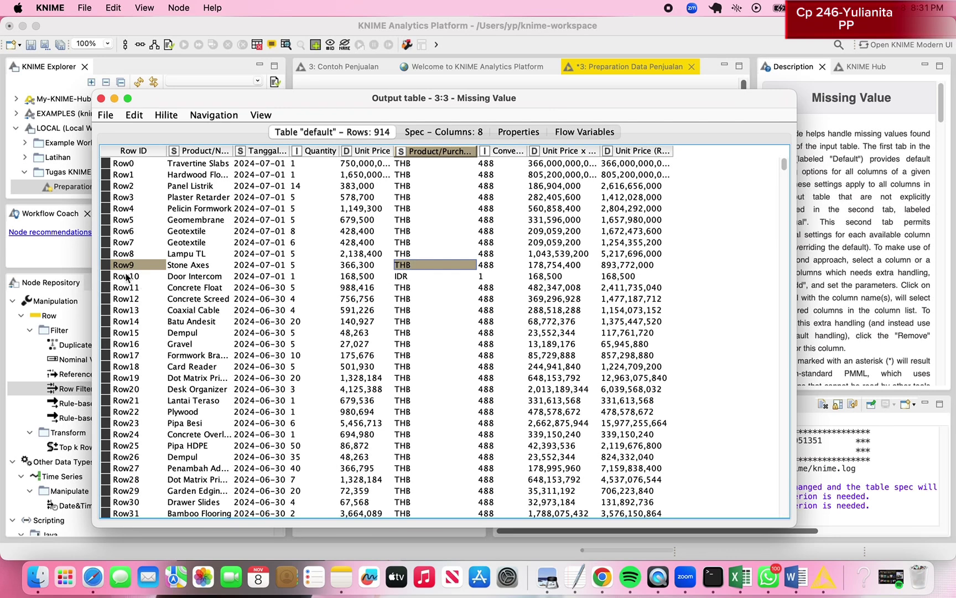
pyautogui.click(199, 276)
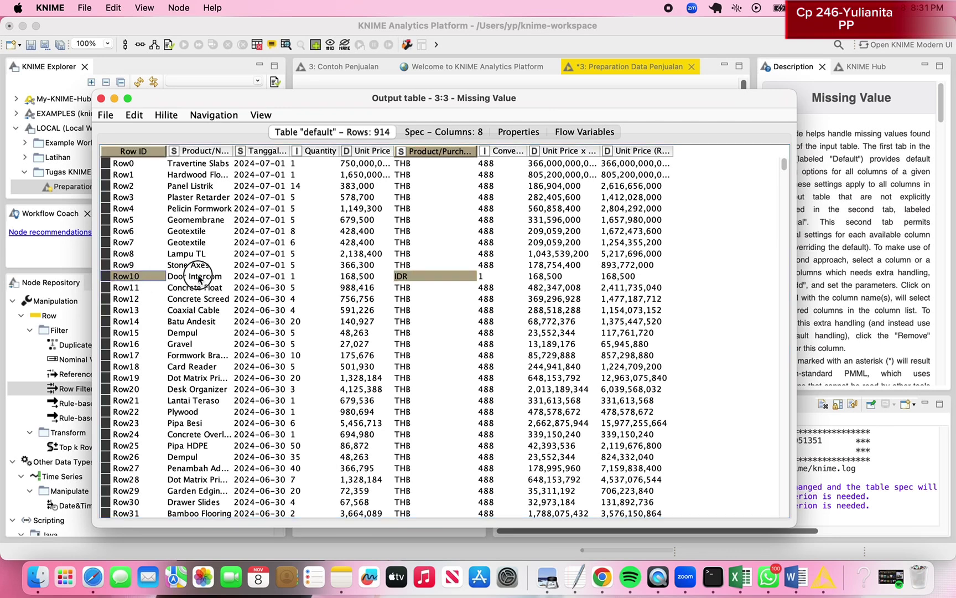
pyautogui.click(416, 277)
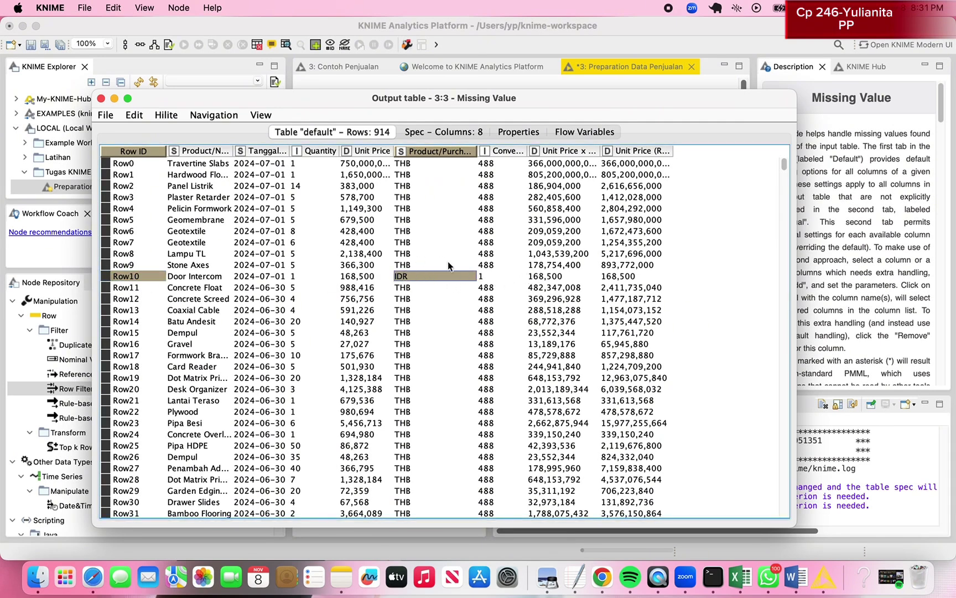
pyautogui.scroll(-20, 416, 277)
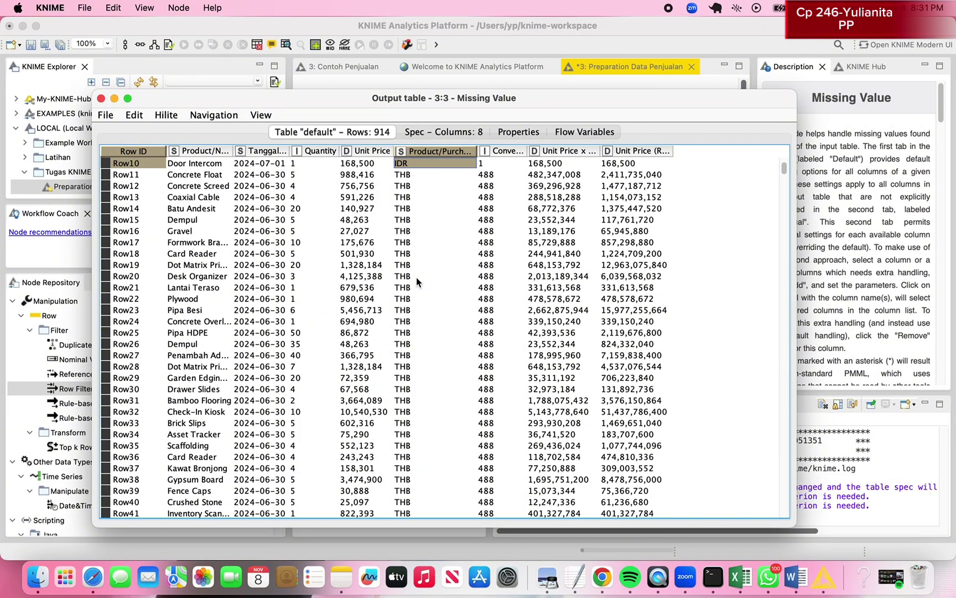
pyautogui.scroll(-20, 407, 458)
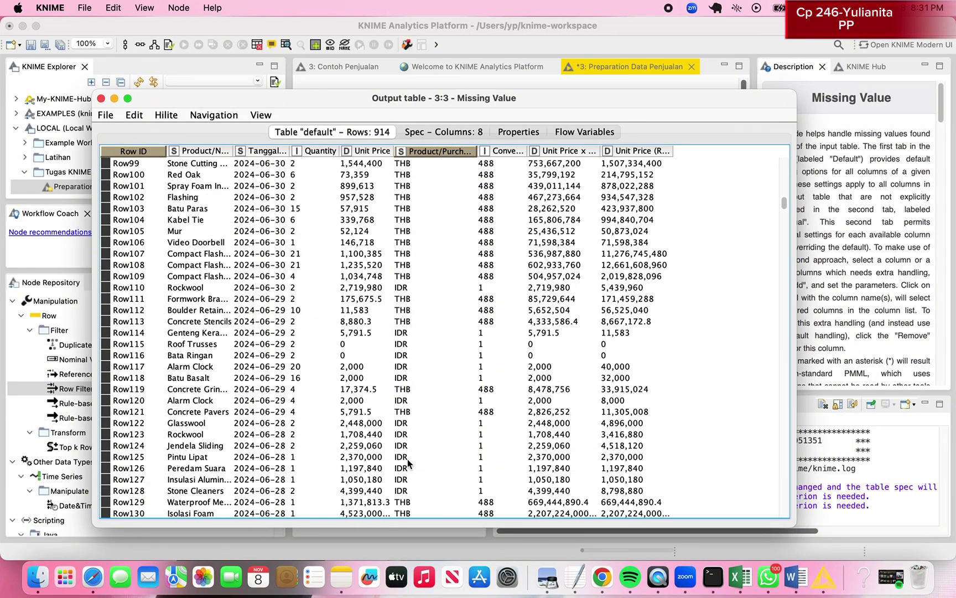
pyautogui.scroll(-20, 407, 460)
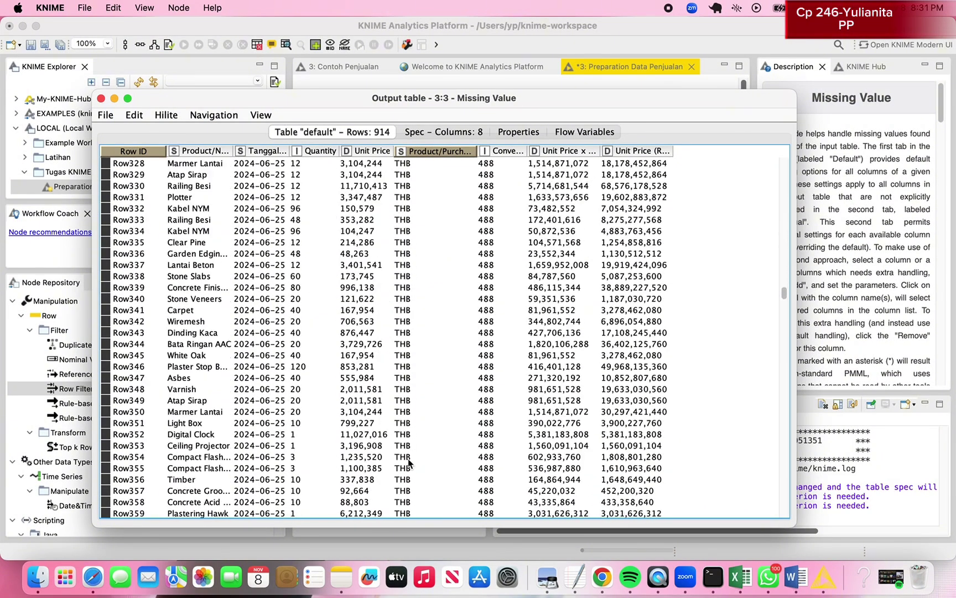
pyautogui.scroll(-20, 410, 462)
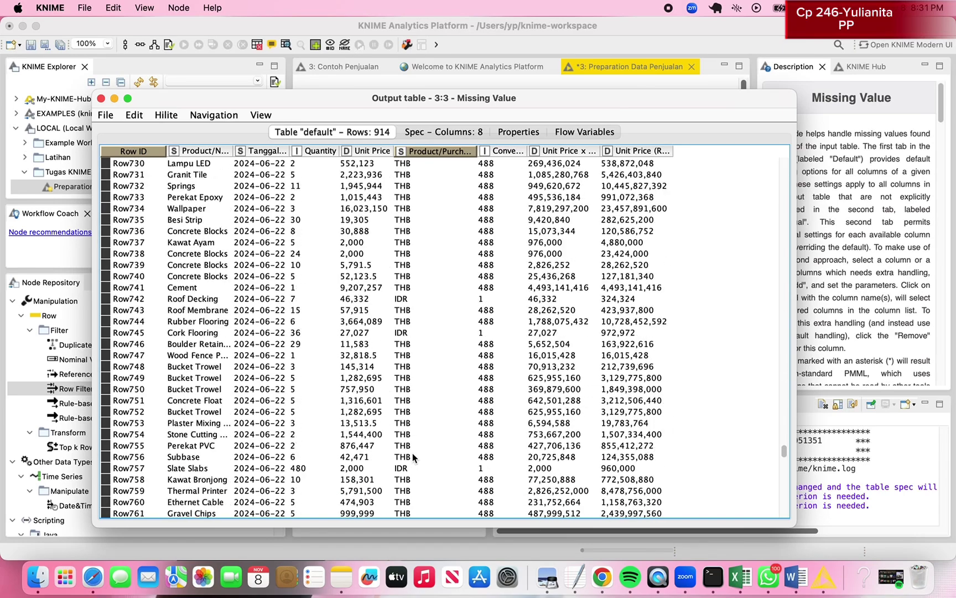
pyautogui.scroll(20, 413, 453)
# Search the output table for SGD and select the matching cell in the currency column
pyautogui.press('cmd+f')
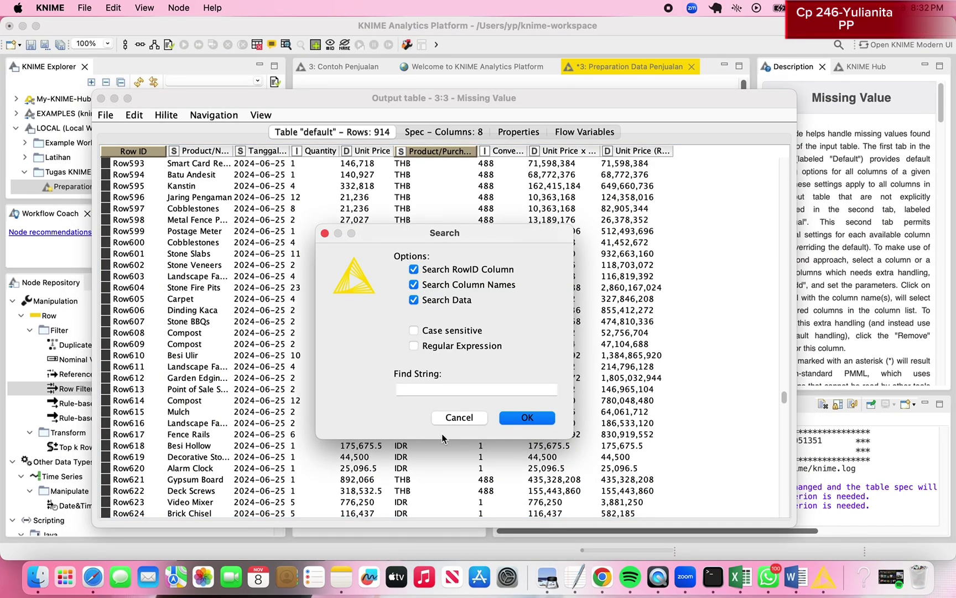
pyautogui.click(436, 389)
pyautogui.write('SGD')
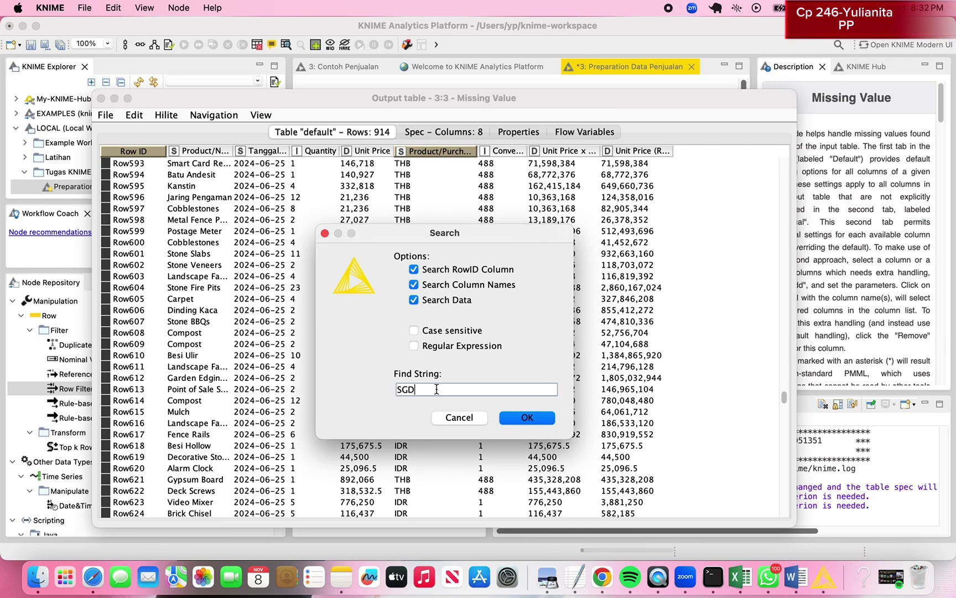
pyautogui.press('Return')
pyautogui.scroll(8, 450, 230)
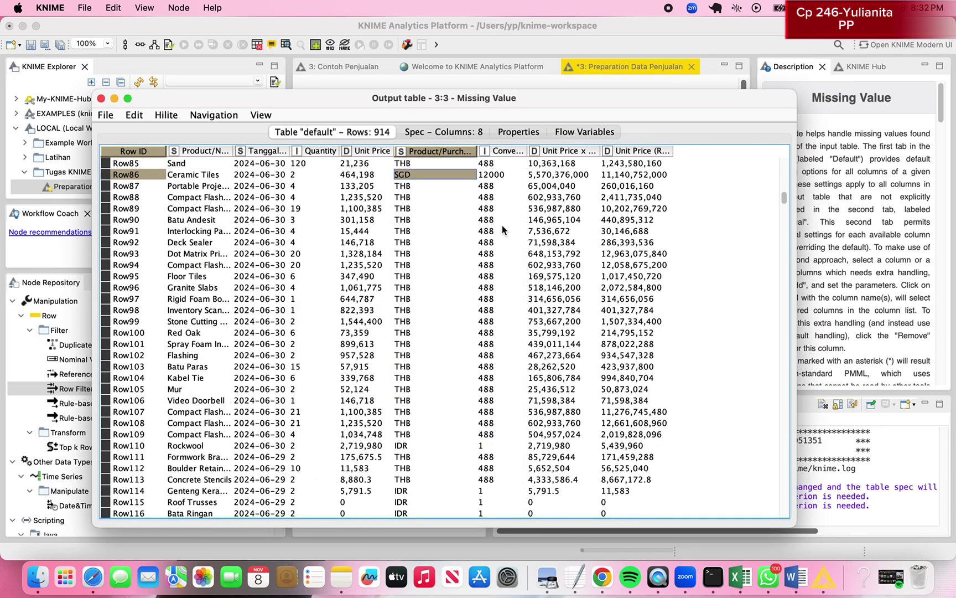
pyautogui.moveTo(423, 412); pyautogui.dragTo(423, 436)
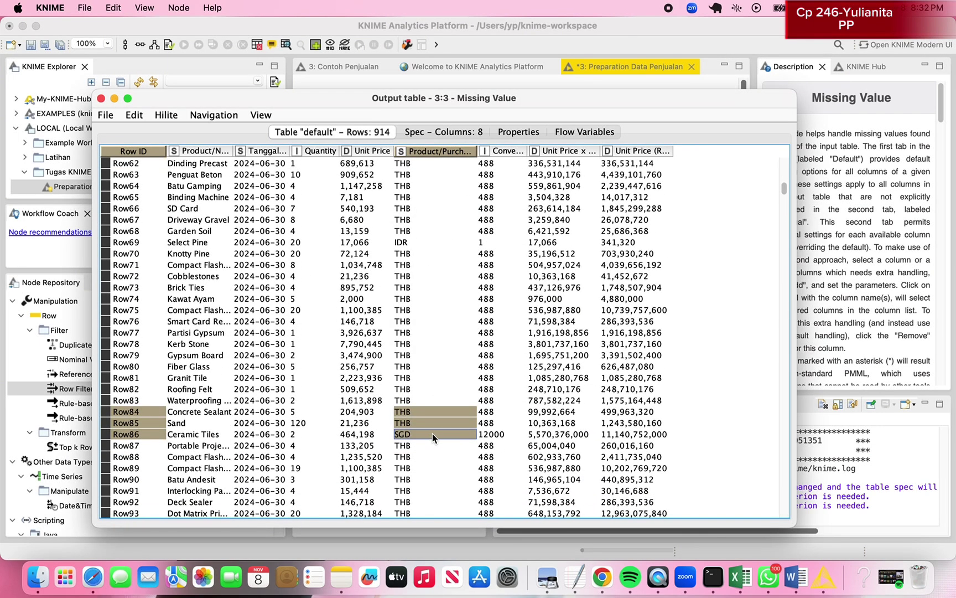
pyautogui.click(433, 434)
# Examine the currency entries from the first row of the table again and close the output table
pyautogui.scroll(3, 429, 424)
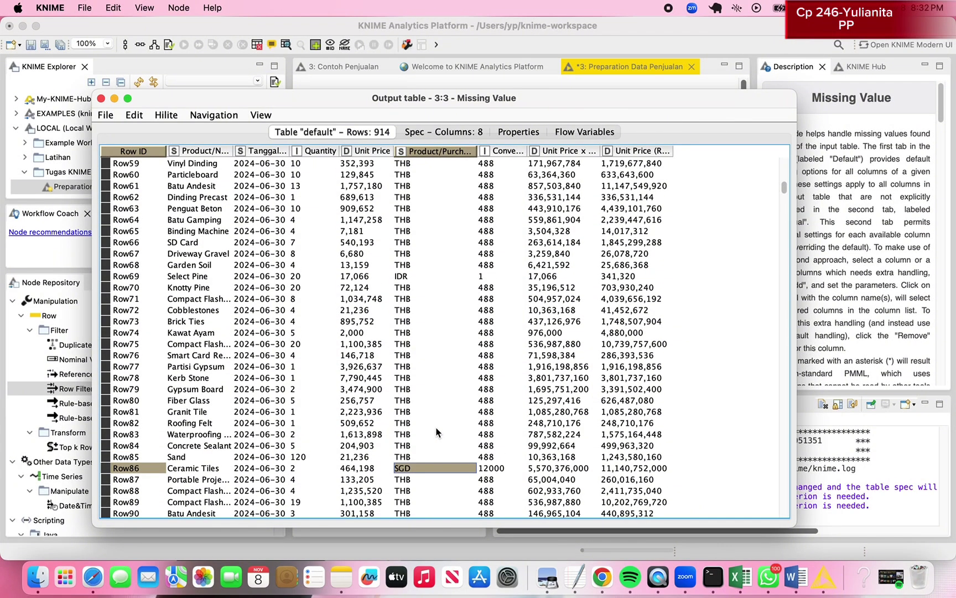
pyautogui.scroll(20, 437, 432)
pyautogui.moveTo(442, 161); pyautogui.dragTo(429, 421)
pyautogui.click(438, 446)
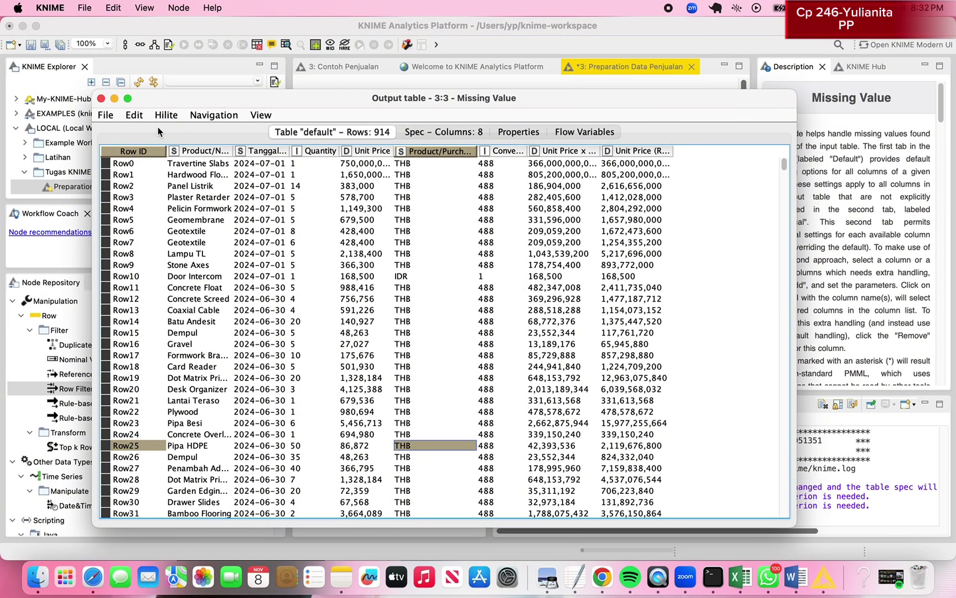
pyautogui.click(101, 99)
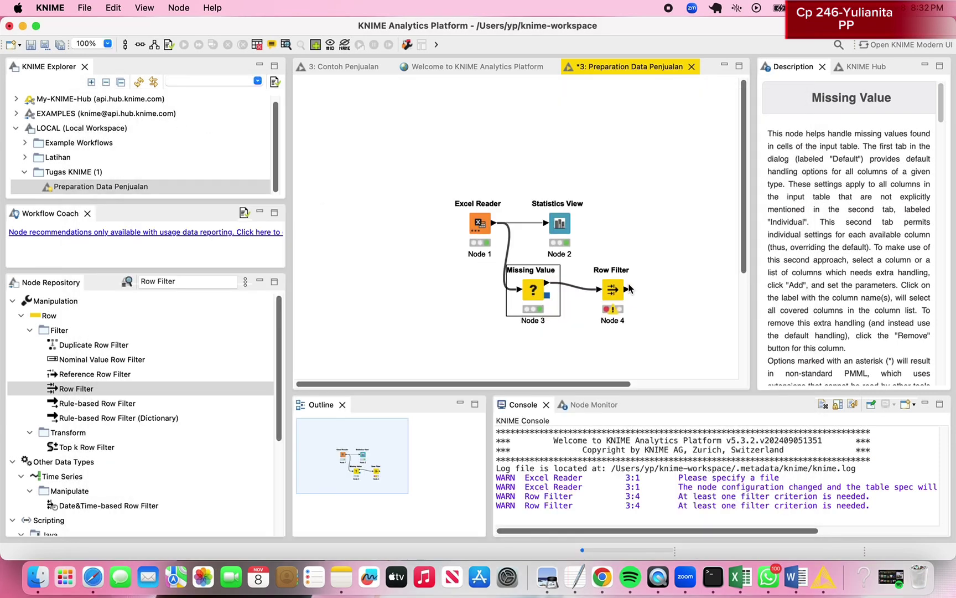
# Open the Row Filter configuration and add a criterion on the Product/Purchase Order Line currency column
pyautogui.click(616, 291)
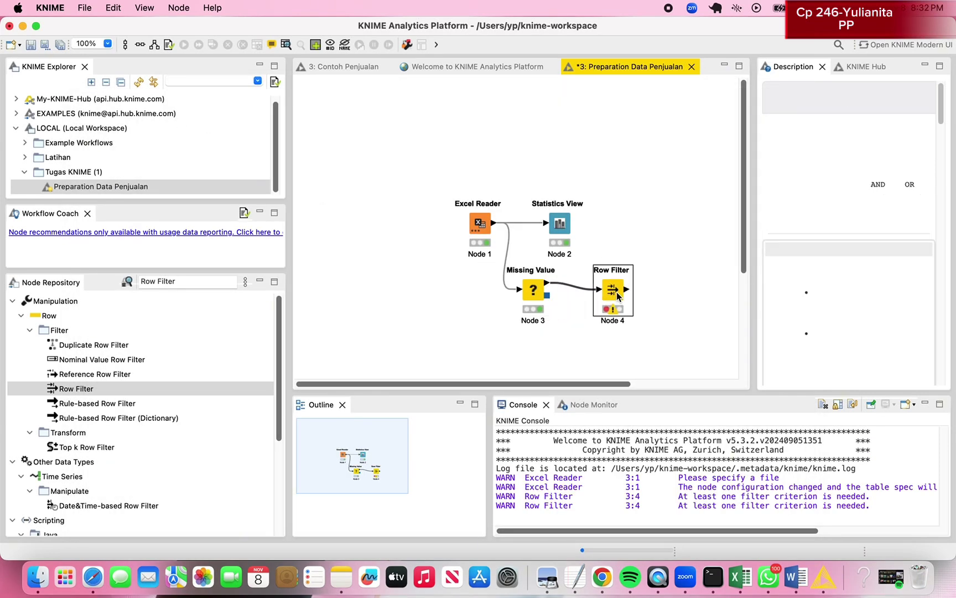
pyautogui.click(658, 276)
pyautogui.click(612, 288)
pyautogui.rightClick(610, 288)
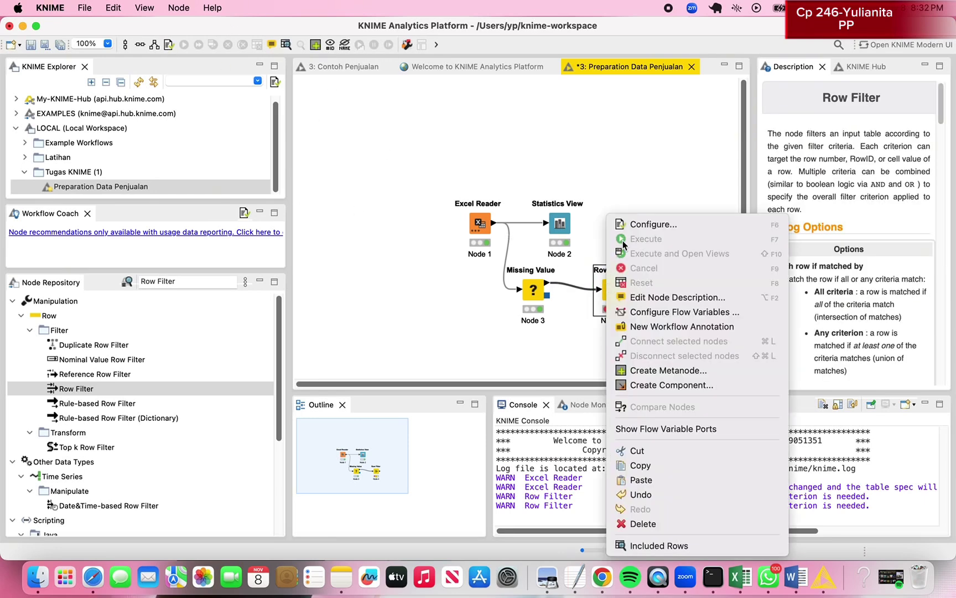
pyautogui.click(614, 227)
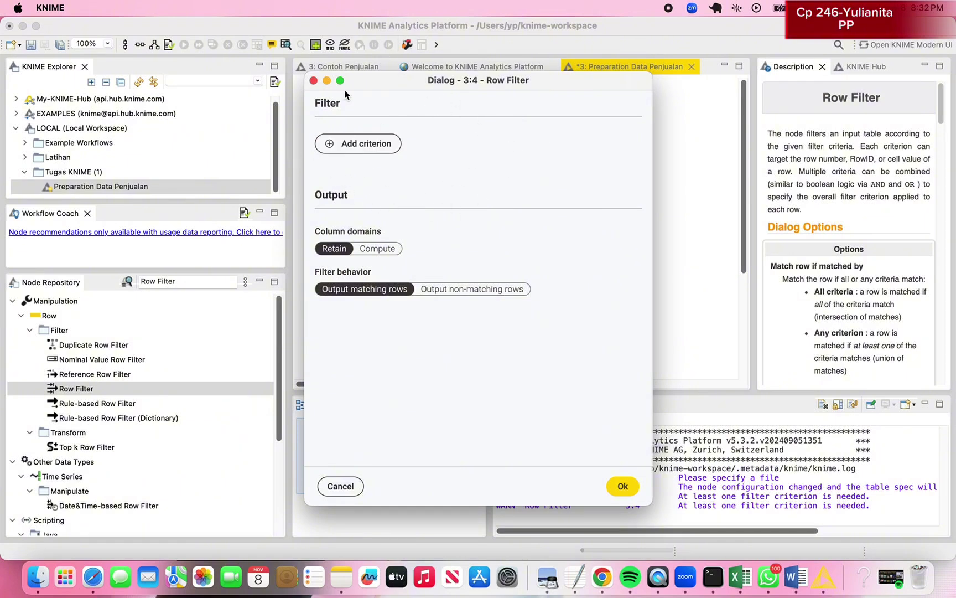
pyautogui.click(374, 145)
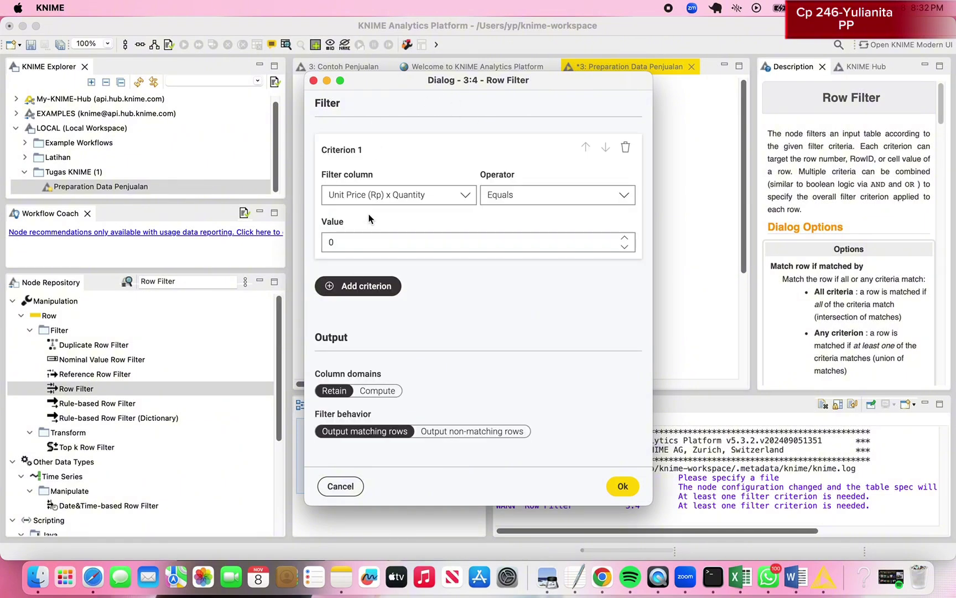
pyautogui.click(407, 201)
pyautogui.scroll(-1, 396, 279)
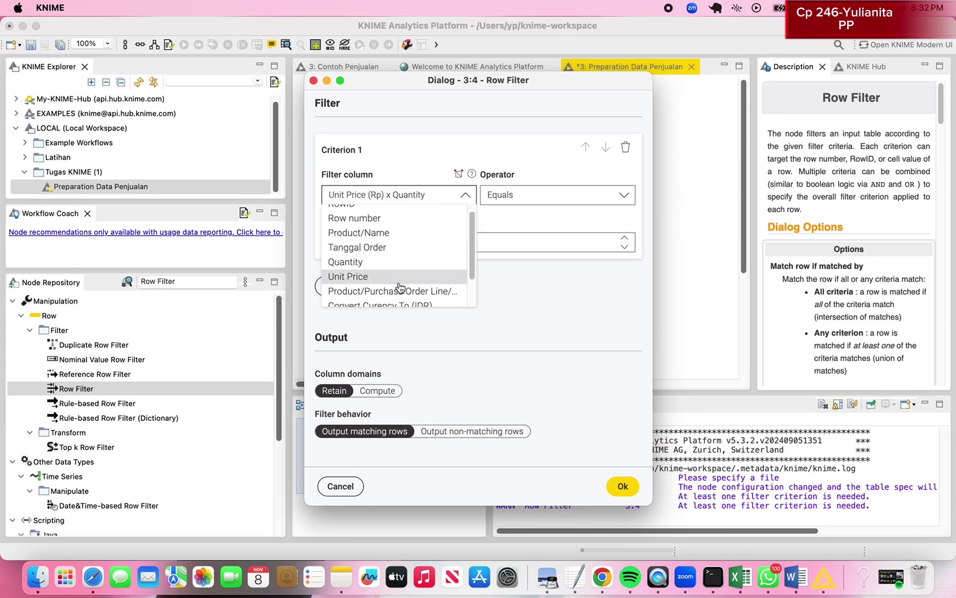
pyautogui.click(399, 289)
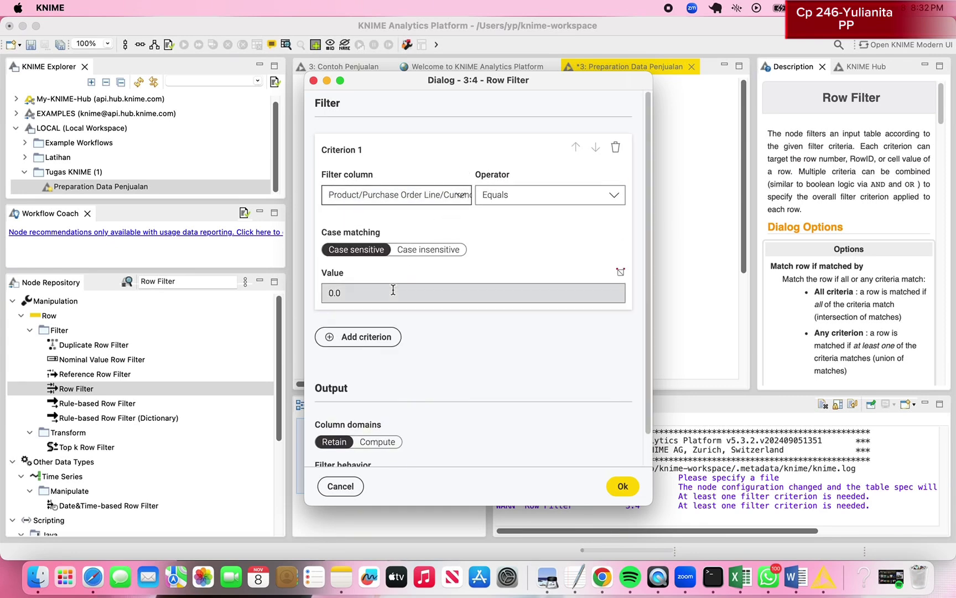
# Set the comparison value of Criterion 1 to THB
pyautogui.click(393, 292)
pyautogui.press('BackSpace')
pyautogui.press('BackSpace')
pyautogui.press('BackSpace')
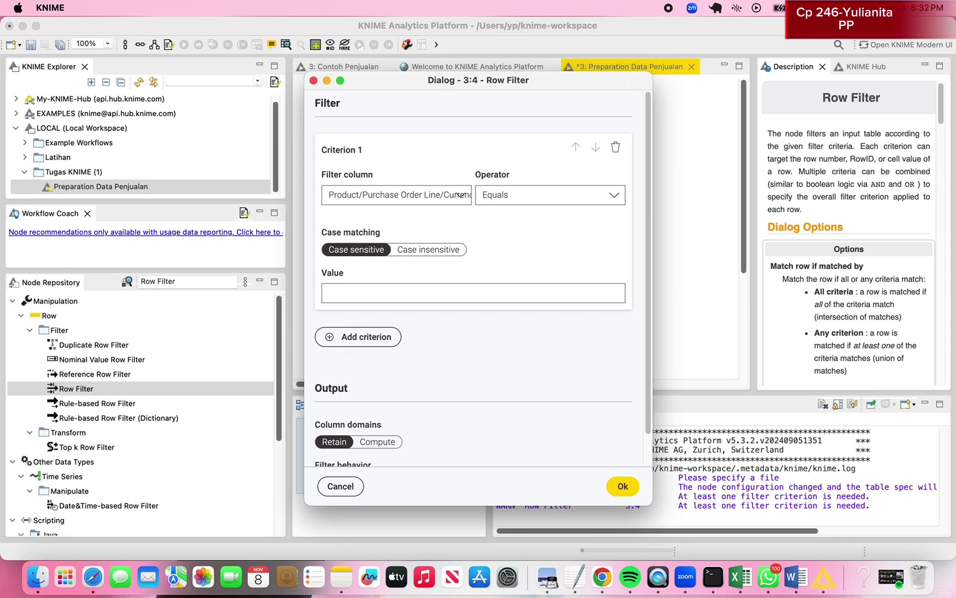
pyautogui.write('THB')
# Leave the column domains on Retain and set the filter behavior to Output non-matching rows
pyautogui.scroll(-2, 393, 319)
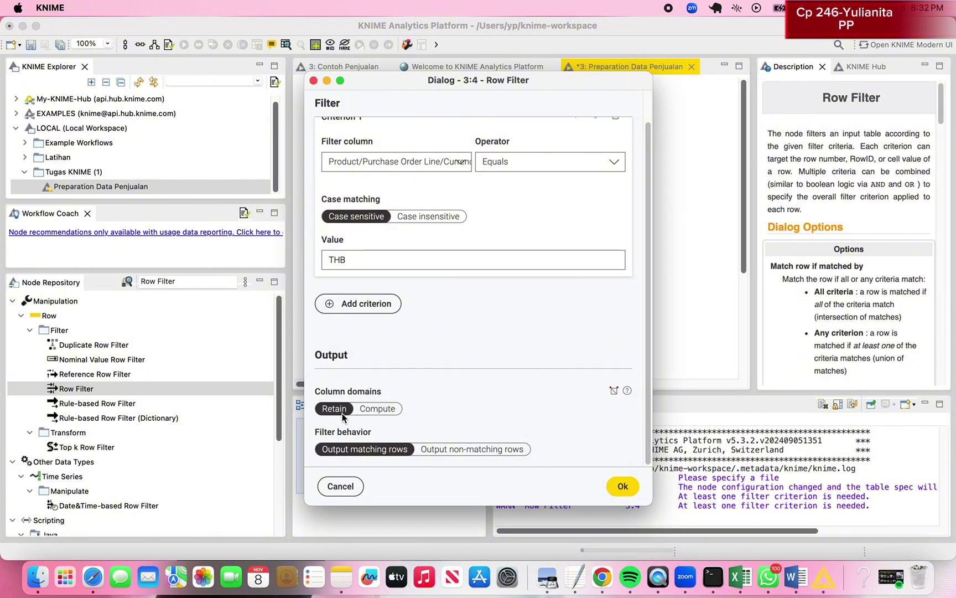
pyautogui.click(381, 412)
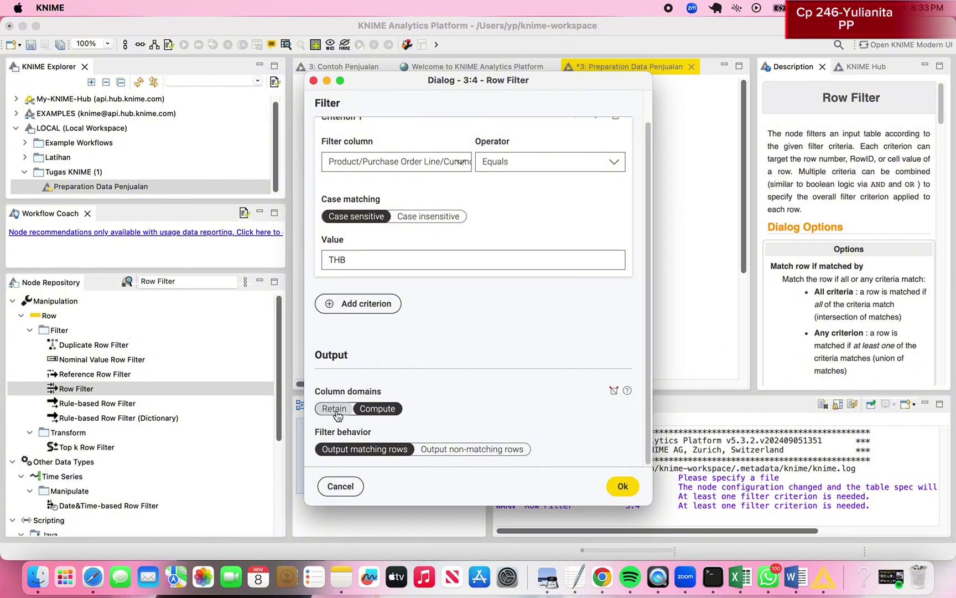
pyautogui.click(347, 410)
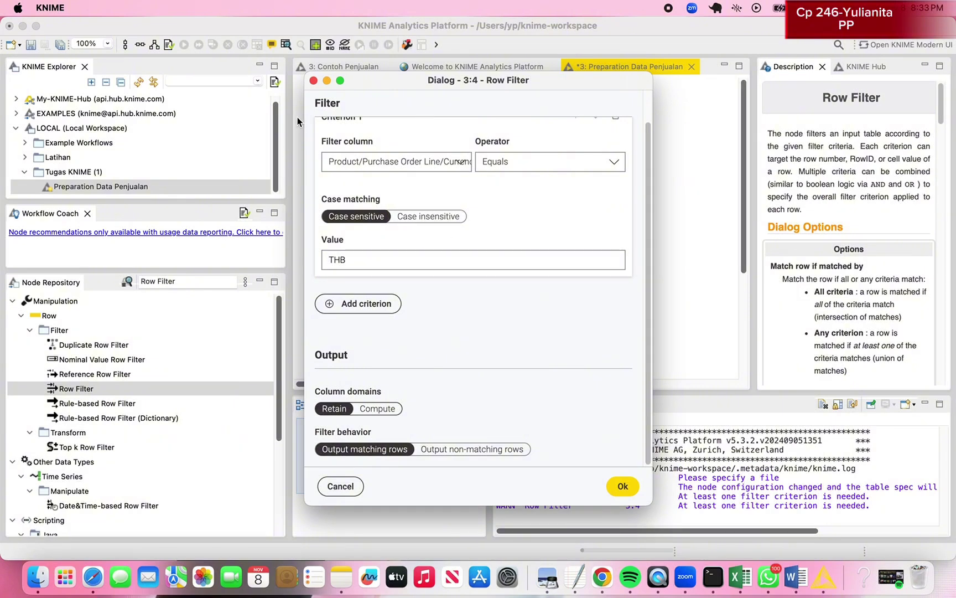
pyautogui.click(490, 451)
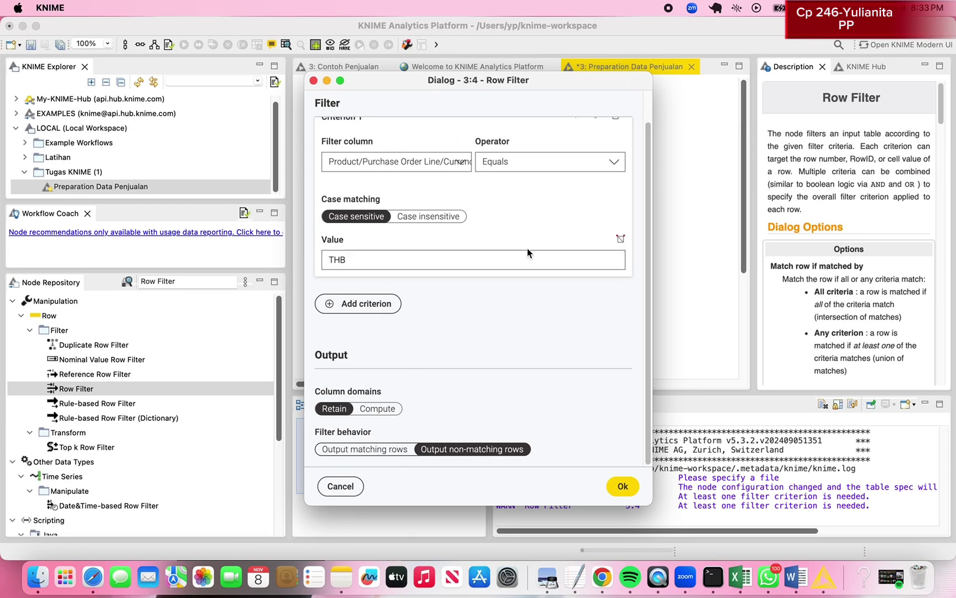
# Keep THB as the comparison value, set the filter behavior to Output matching rows, and apply and execute the Row Filter
pyautogui.doubleClick(359, 262)
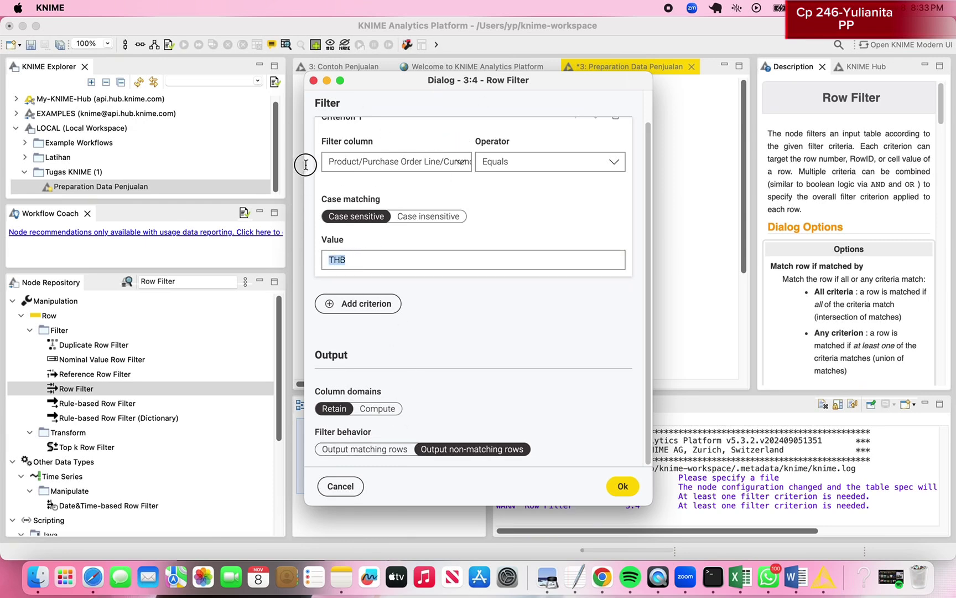
pyautogui.click(425, 261)
pyautogui.click(363, 450)
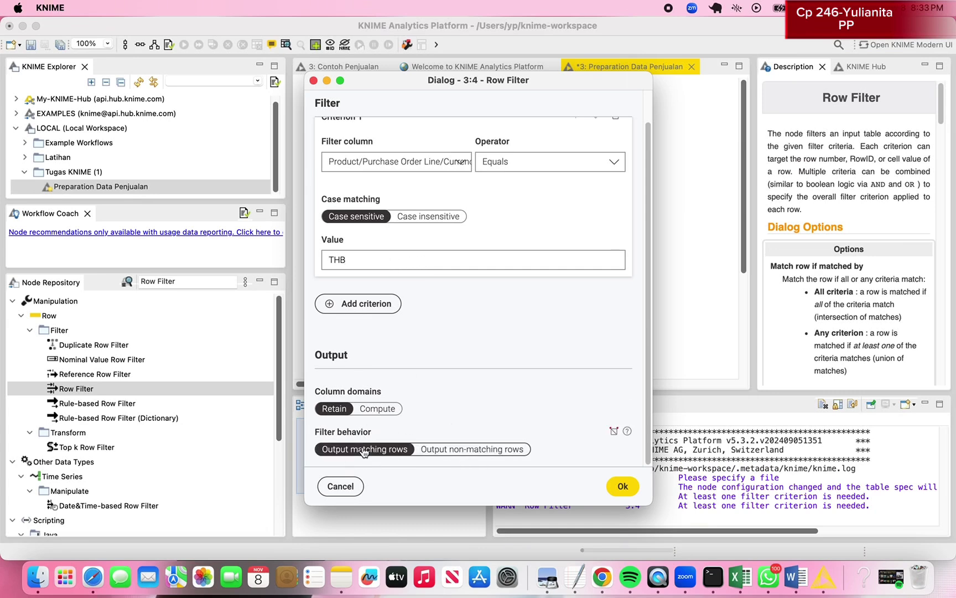
pyautogui.click(617, 487)
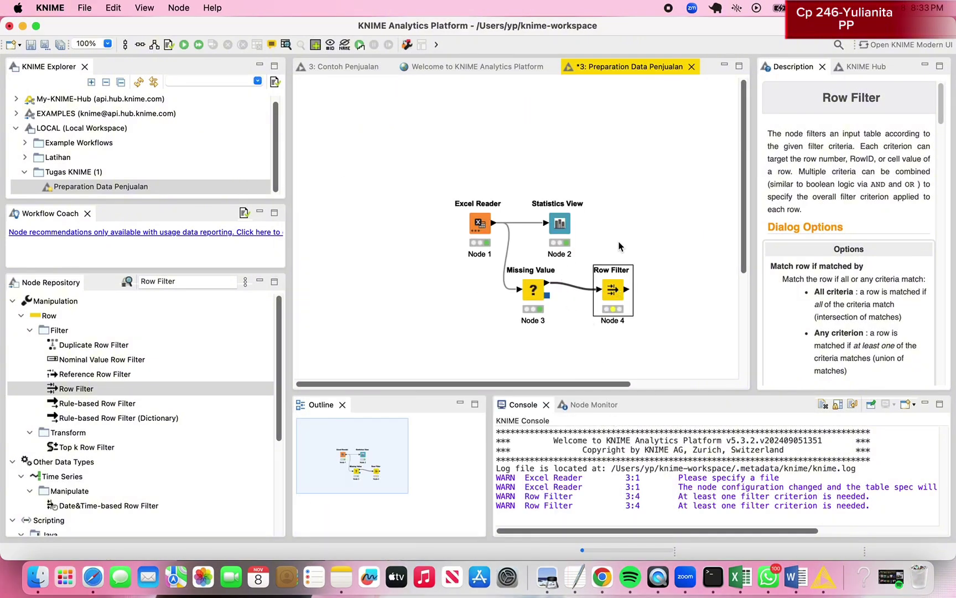
pyautogui.click(185, 44)
# Open the Row Filter's output table, examine the currency entries from the first to the last rows, and close it
pyautogui.click(257, 45)
pyautogui.scroll(-20, 446, 269)
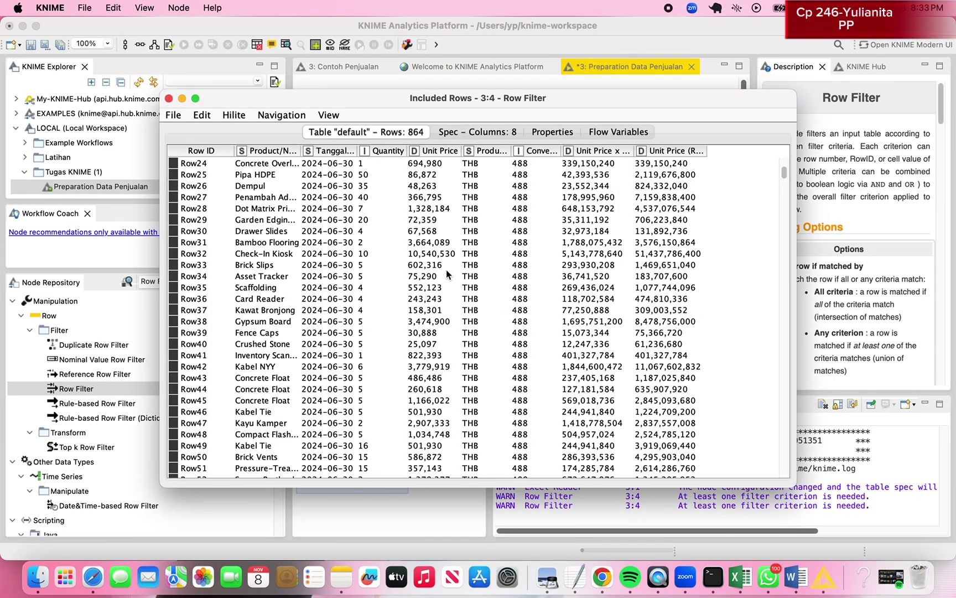
pyautogui.scroll(-20, 458, 288)
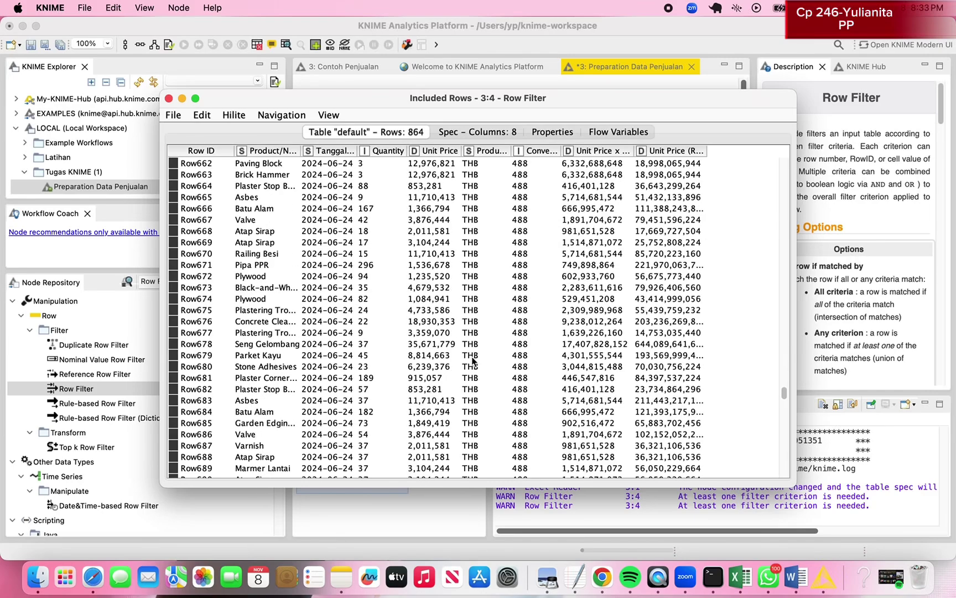
pyautogui.scroll(-15, 467, 313)
pyautogui.moveTo(475, 354); pyautogui.dragTo(485, 427)
pyautogui.scroll(-10, 474, 423)
pyautogui.click(484, 427)
pyautogui.scroll(-15, 482, 427)
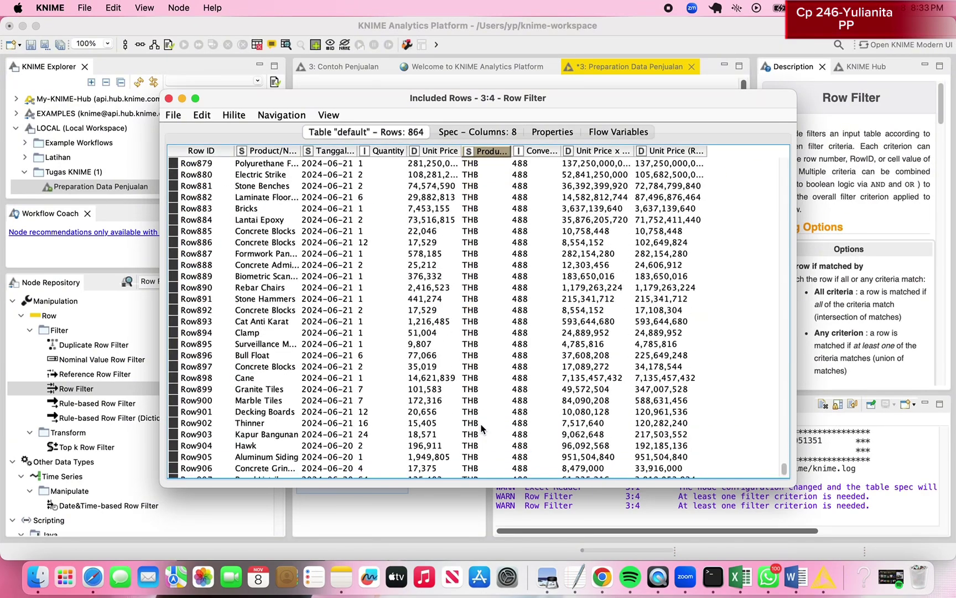
pyautogui.scroll(20, 481, 421)
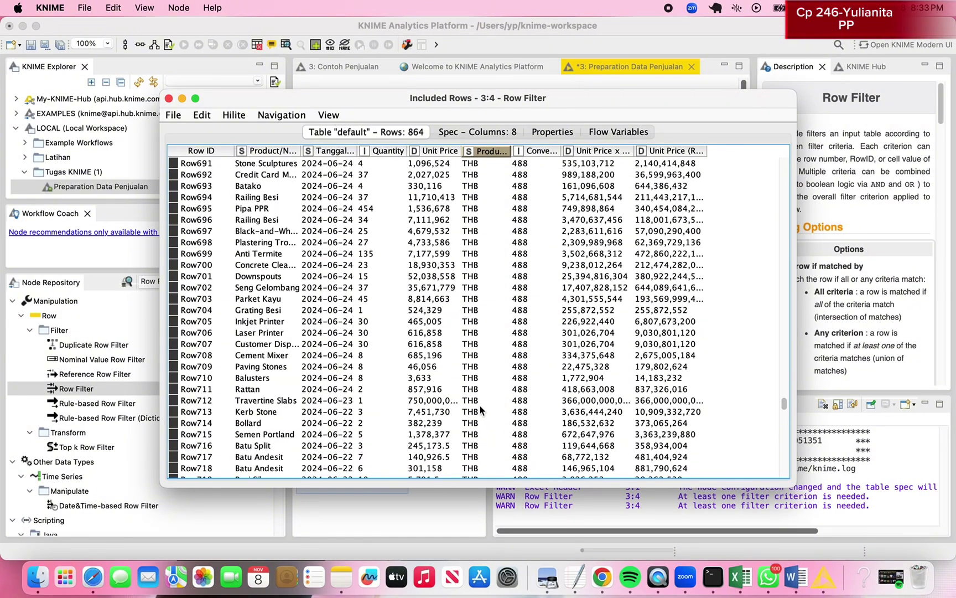
pyautogui.scroll(20, 481, 408)
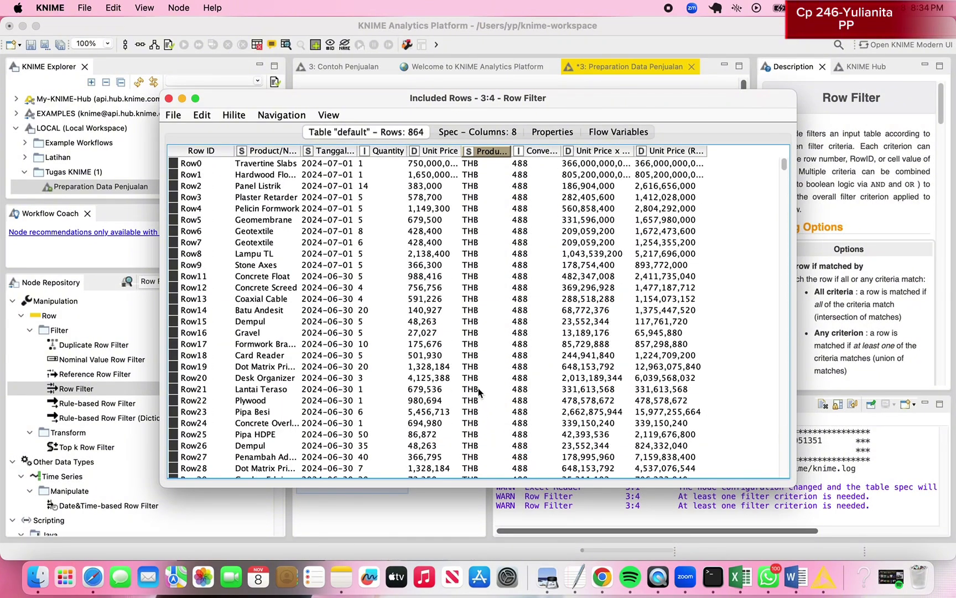
pyautogui.click(168, 98)
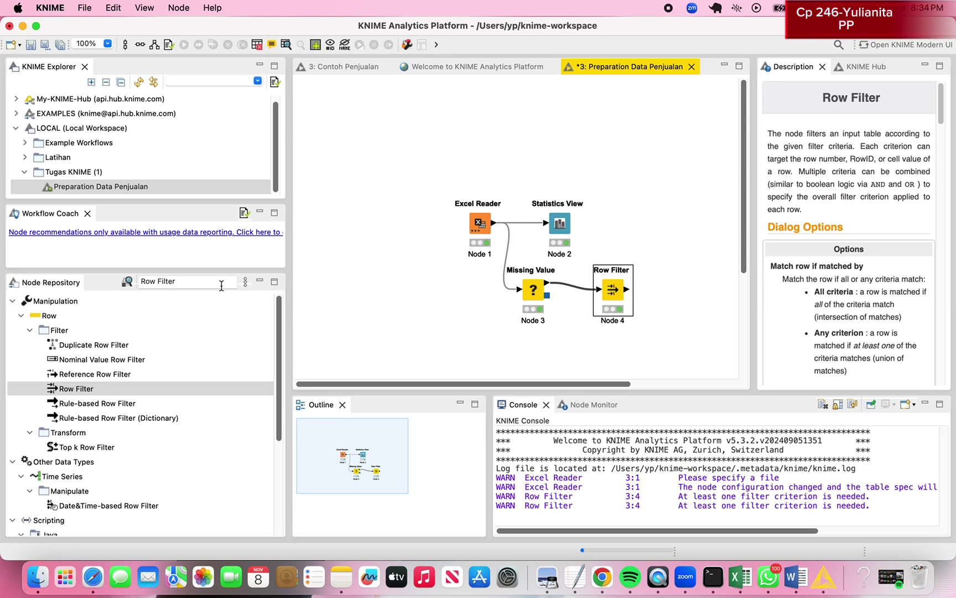
# Search the node repository for "Column filter" and add a Column Filter node to the workflow beside the Row Filter
pyautogui.click(123, 280)
pyautogui.press('super+a')
pyautogui.write('Co')
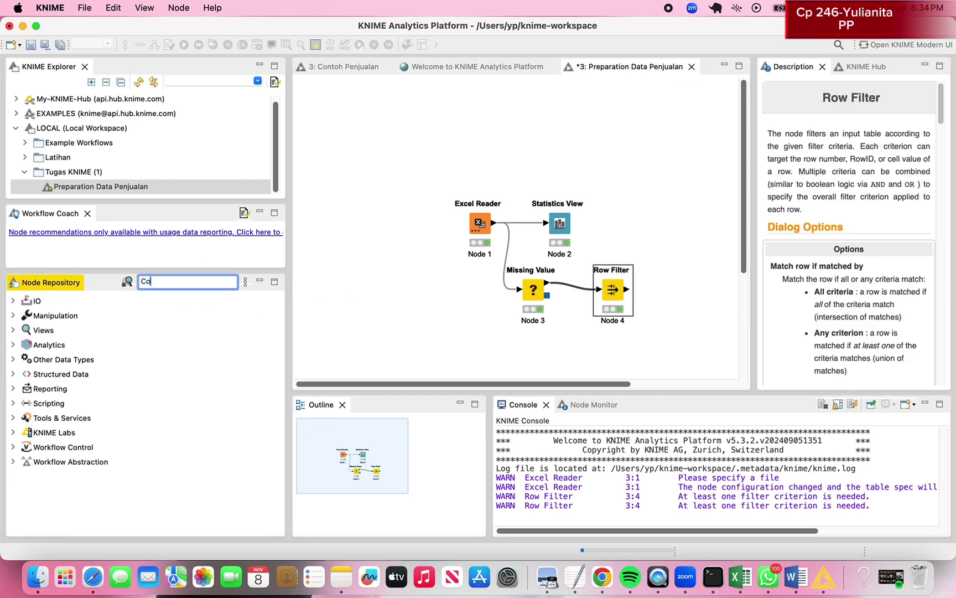
pyautogui.write('lumn ')
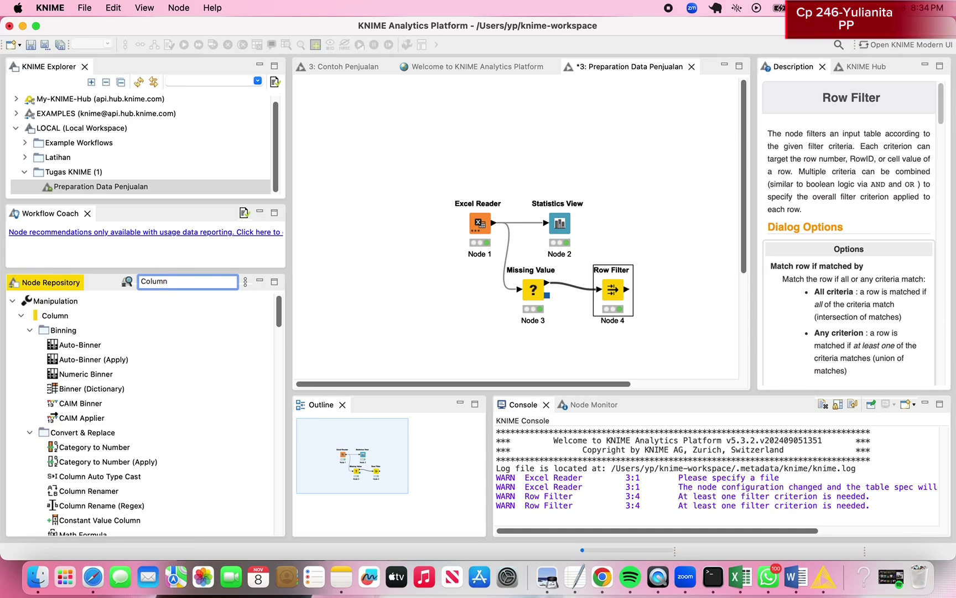
pyautogui.write('filter')
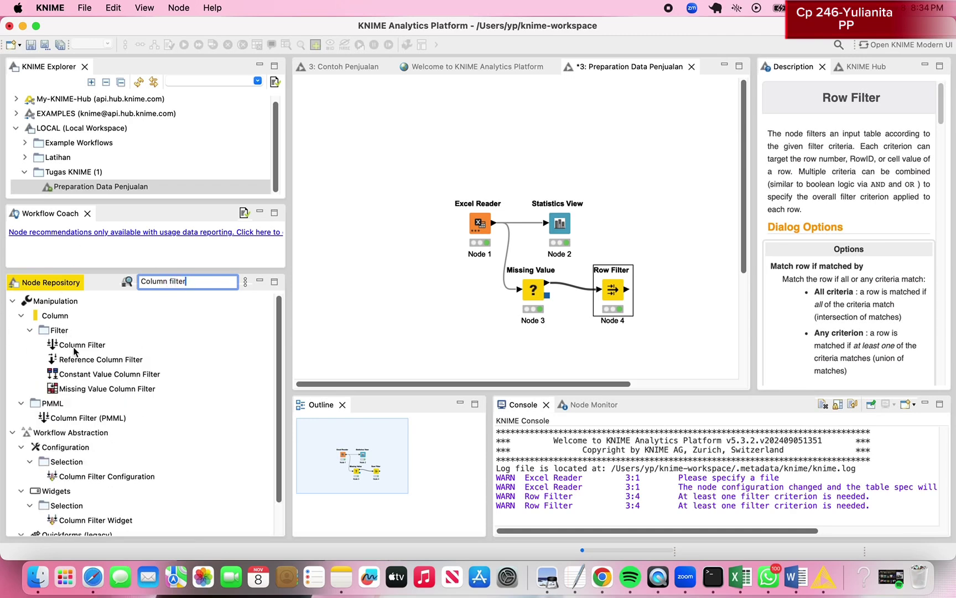
pyautogui.moveTo(75, 346); pyautogui.dragTo(707, 276)
# Connect the Row Filter's output to the Column Filter and line the new node up with the Row Filter
pyautogui.moveTo(518, 383); pyautogui.dragTo(555, 381)
pyautogui.moveTo(595, 289); pyautogui.dragTo(582, 274)
pyautogui.scroll(-5, 550, 343)
pyautogui.scroll(2, 548, 354)
pyautogui.scroll(4, 543, 375)
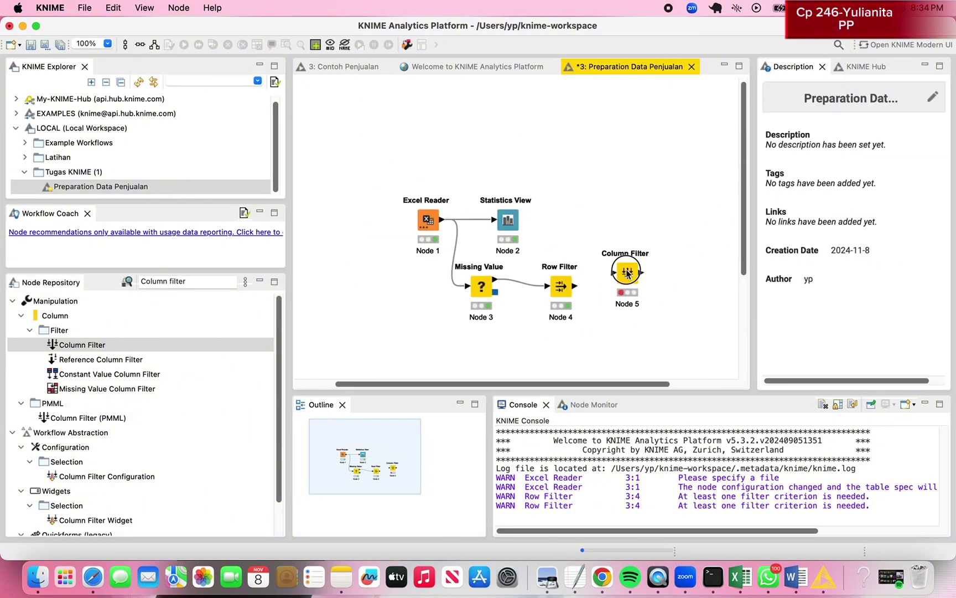
pyautogui.moveTo(627, 271)
pyautogui.mouseDown()
pyautogui.moveTo(627, 286)
pyautogui.moveTo(606, 285)
pyautogui.moveTo(614, 283)
pyautogui.mouseUp()
pyautogui.click(587, 238)
pyautogui.click(598, 240)
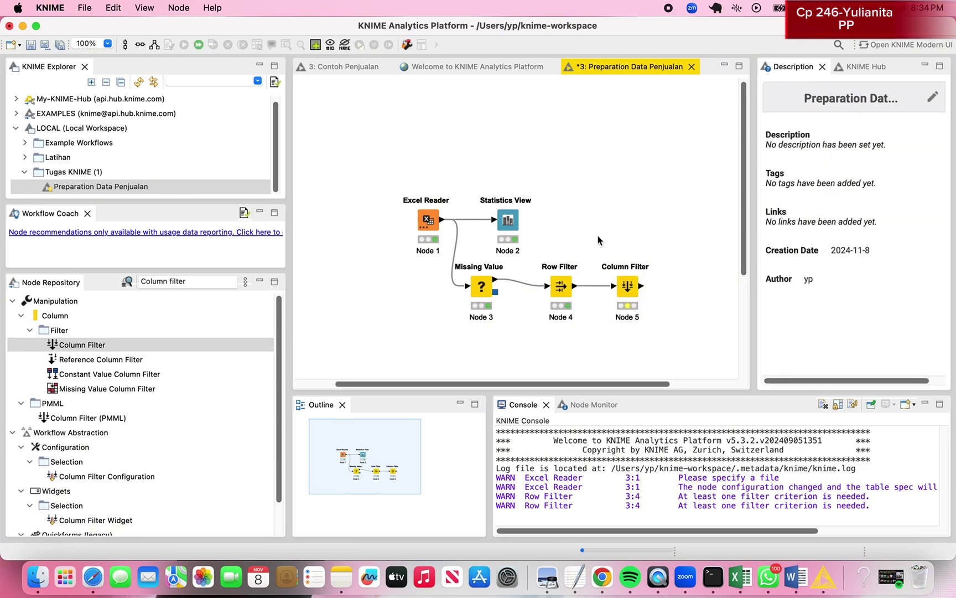
# Open the configuration of the Column Filter node
pyautogui.click(634, 287)
pyautogui.click(628, 258)
pyautogui.rightClick(632, 288)
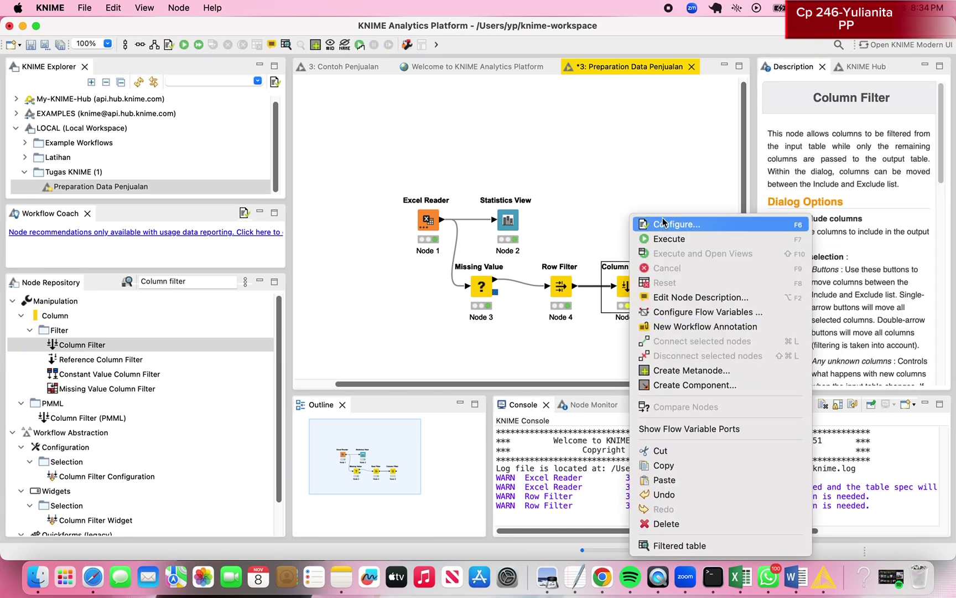
pyautogui.click(663, 222)
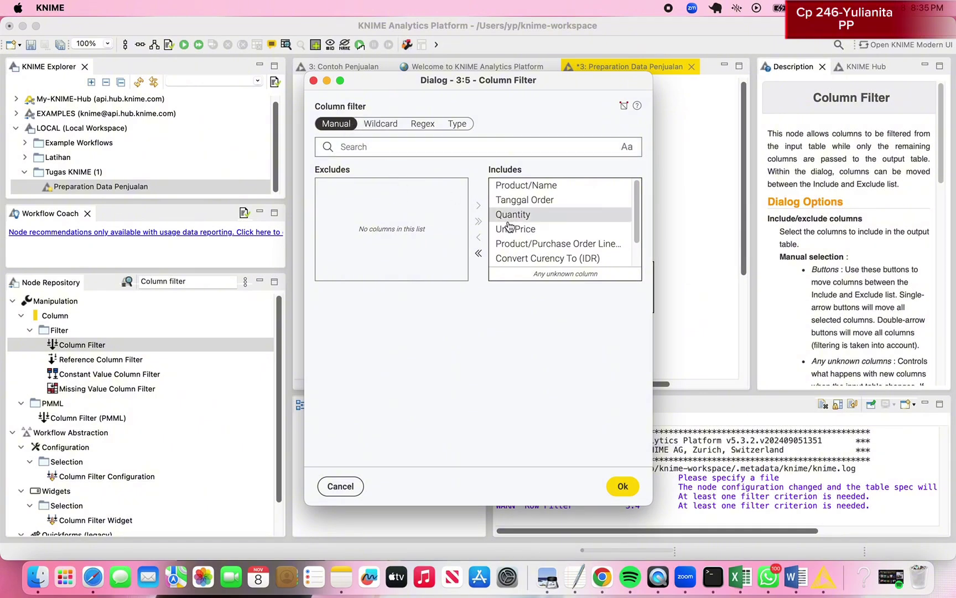
# Try excluding all columns manually and including only the purchase order currency, Unit Price and Unit Price (Rp) x Quantity
pyautogui.click(478, 253)
pyautogui.click(384, 244)
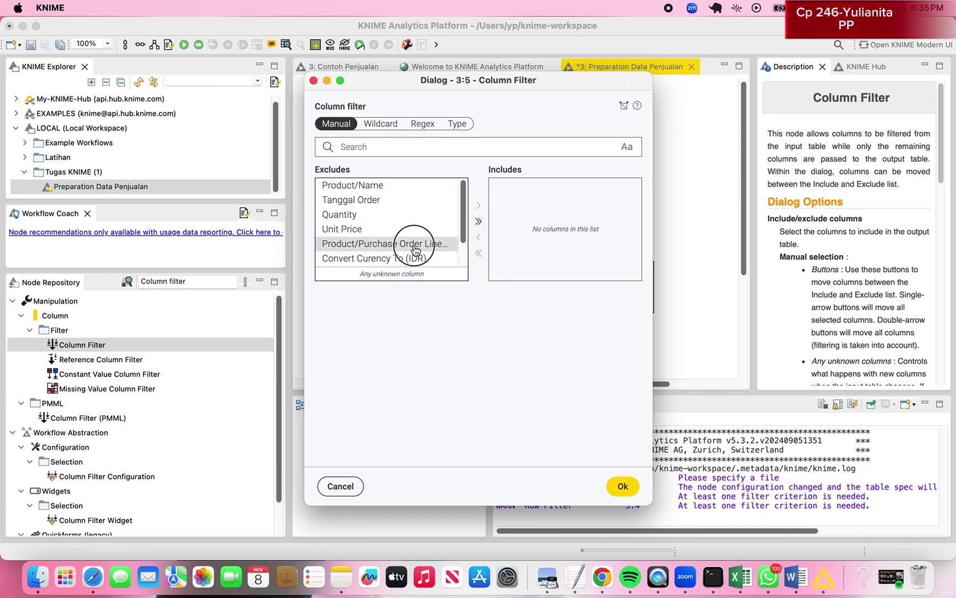
pyautogui.click(478, 207)
pyautogui.click(417, 230)
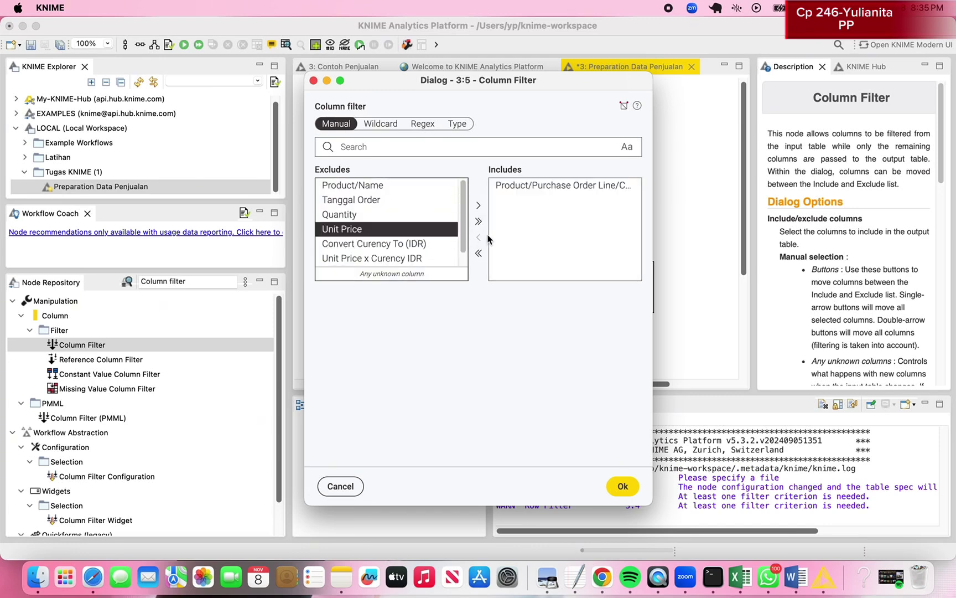
pyautogui.click(478, 209)
pyautogui.click(387, 258)
pyautogui.click(479, 208)
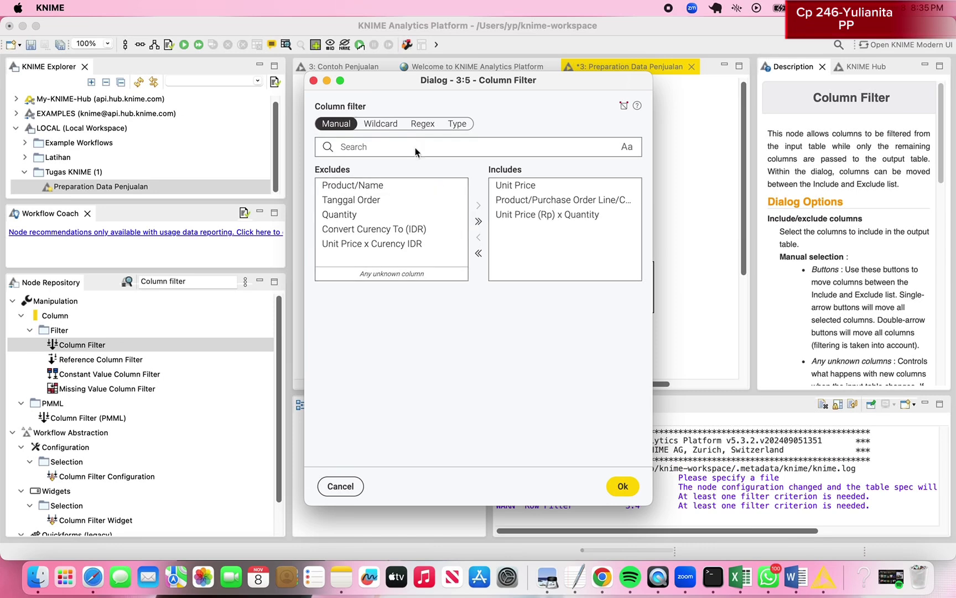
# Review the Wildcard and Regex selection modes and set the column filter to select by Type
pyautogui.click(393, 126)
pyautogui.click(424, 124)
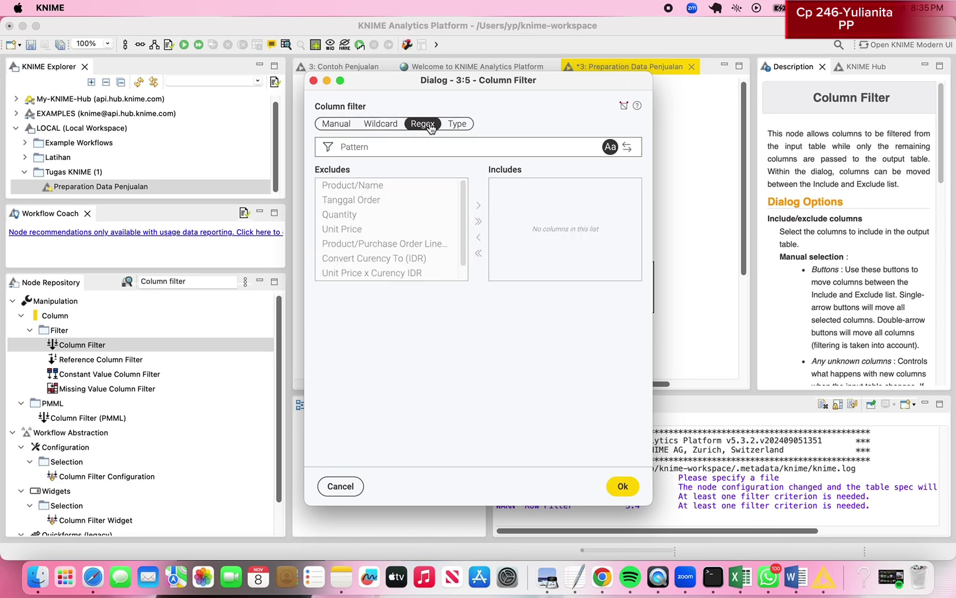
pyautogui.click(395, 129)
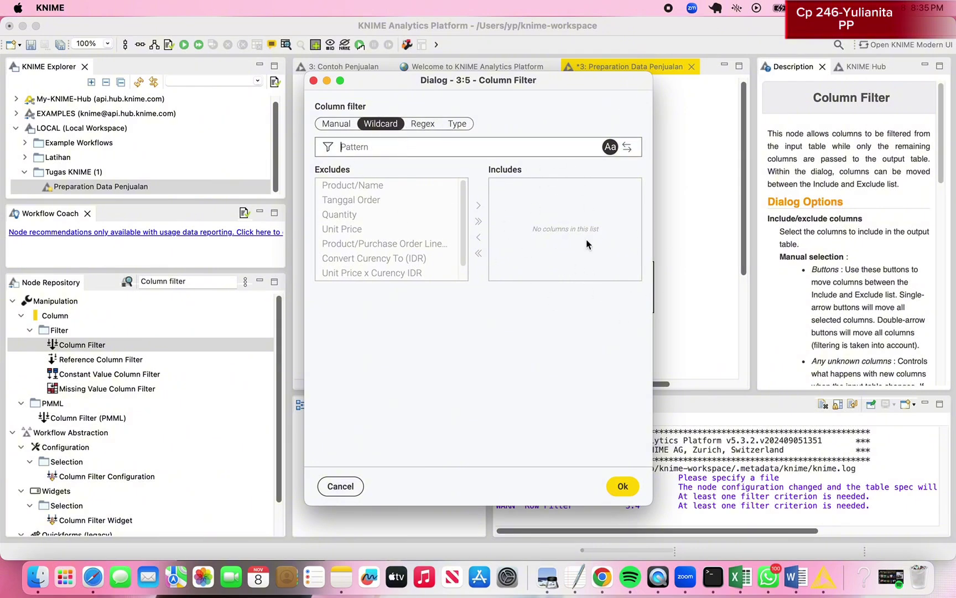
pyautogui.click(456, 124)
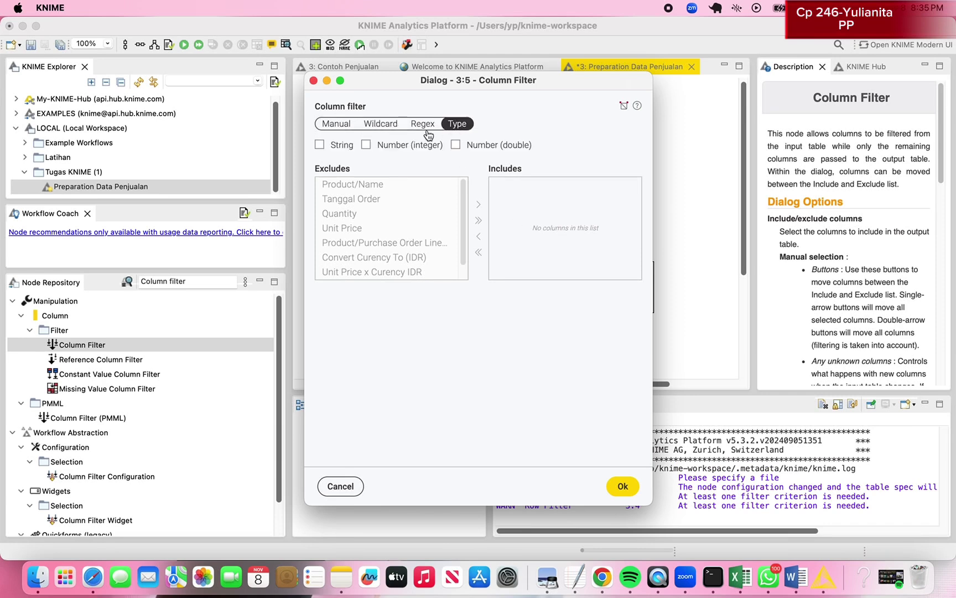
# Try the String, Number (integer) and Number (double) types in turn to compare which columns each one includes
pyautogui.click(320, 146)
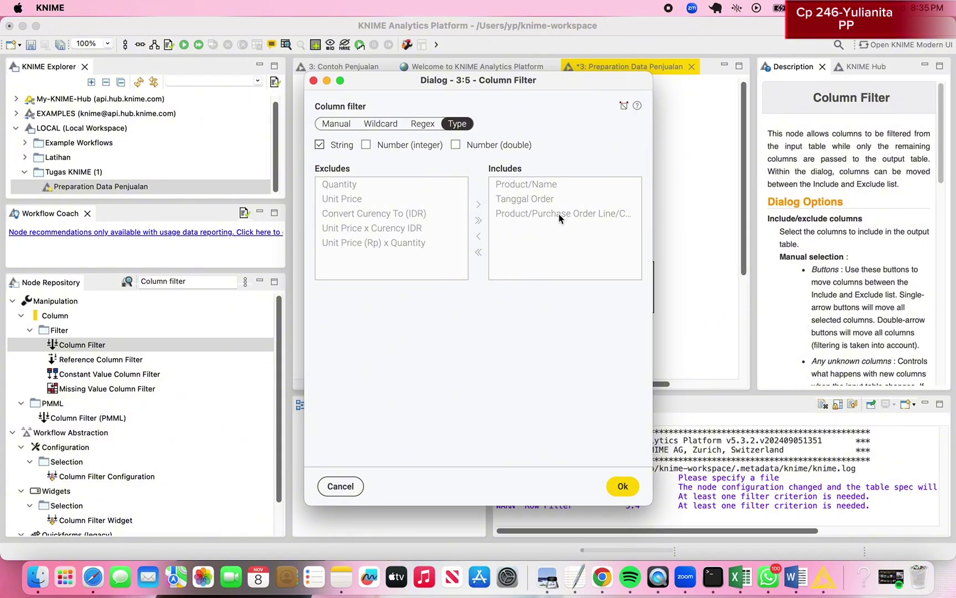
pyautogui.click(366, 145)
pyautogui.click(320, 145)
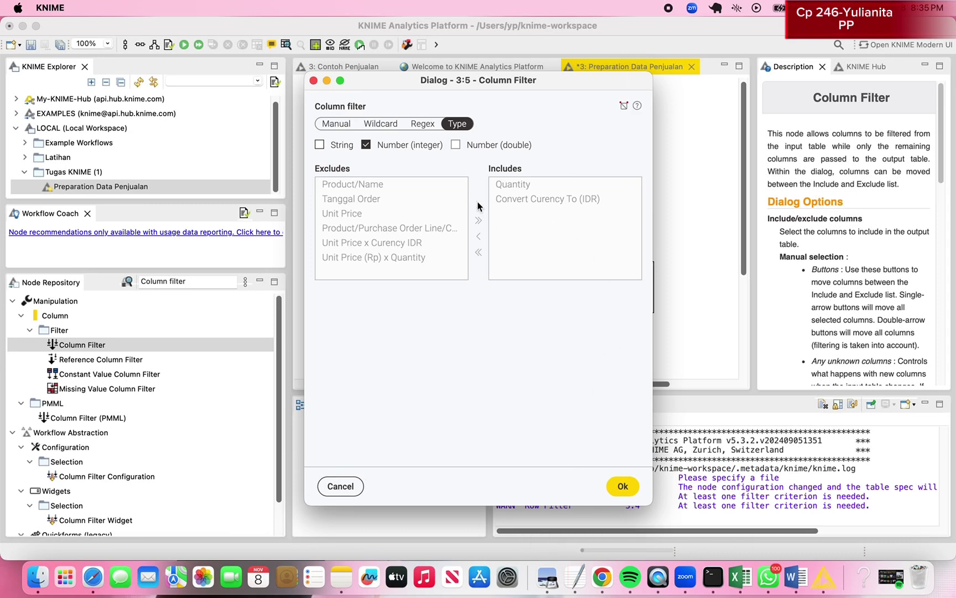
pyautogui.click(366, 145)
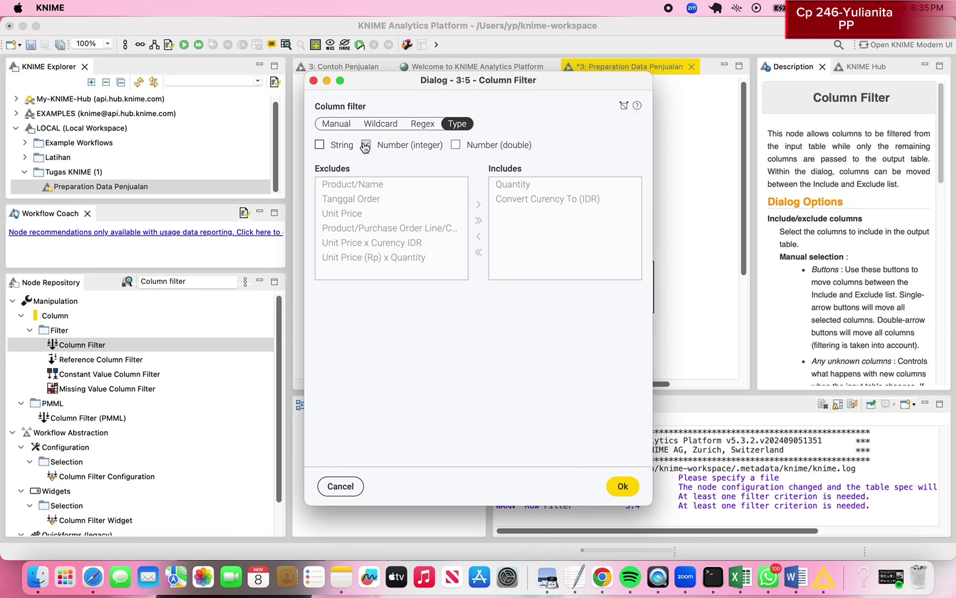
pyautogui.click(456, 145)
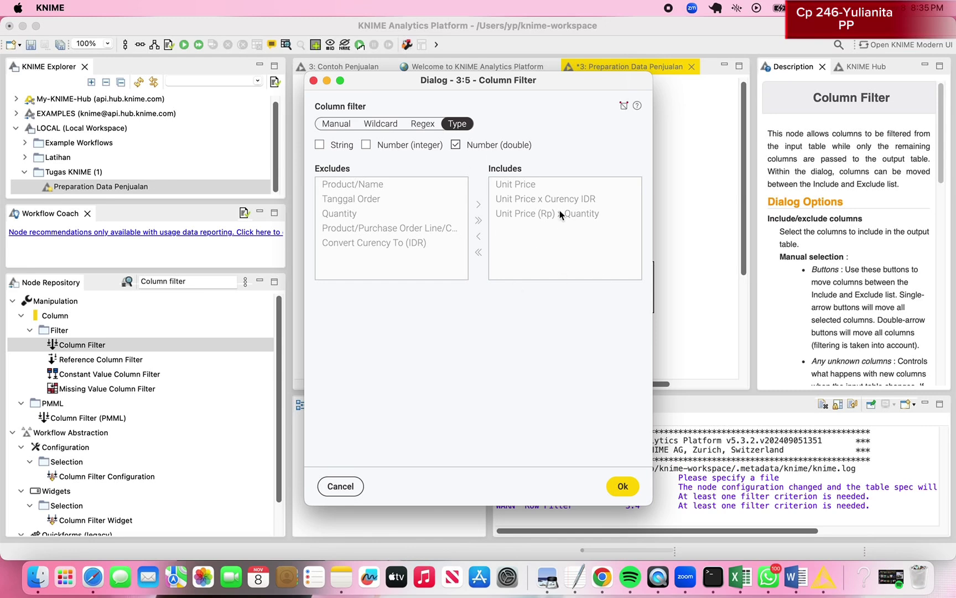
pyautogui.click(455, 145)
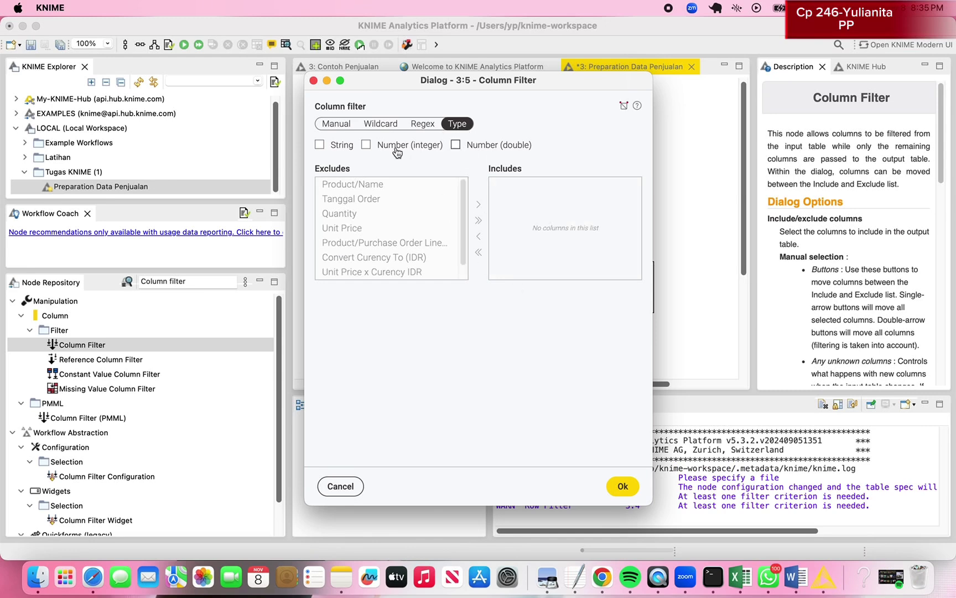
# Include the Number (integer) and Number (double) column types, apply the configuration and execute the Column Filter
pyautogui.click(365, 145)
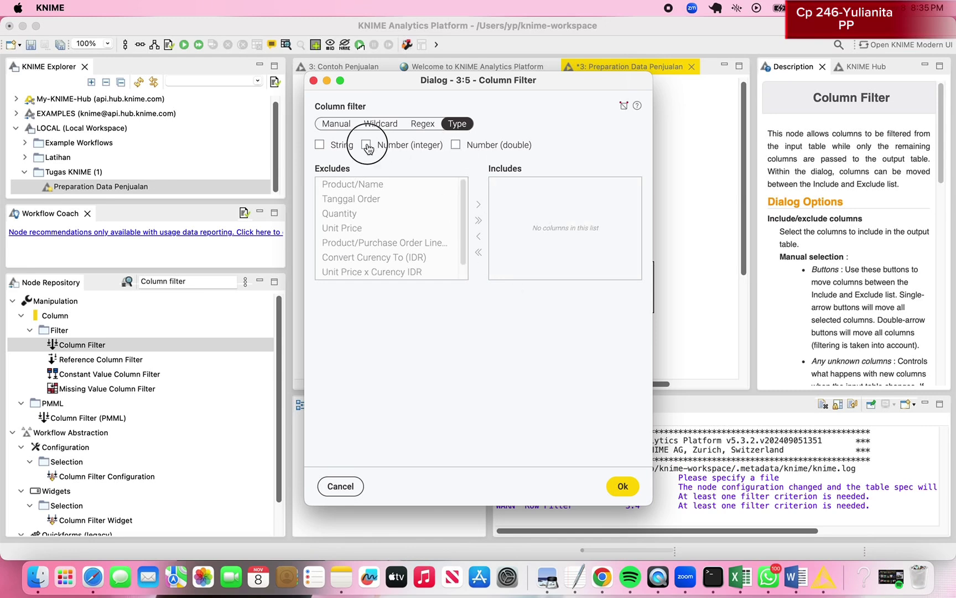
pyautogui.click(456, 146)
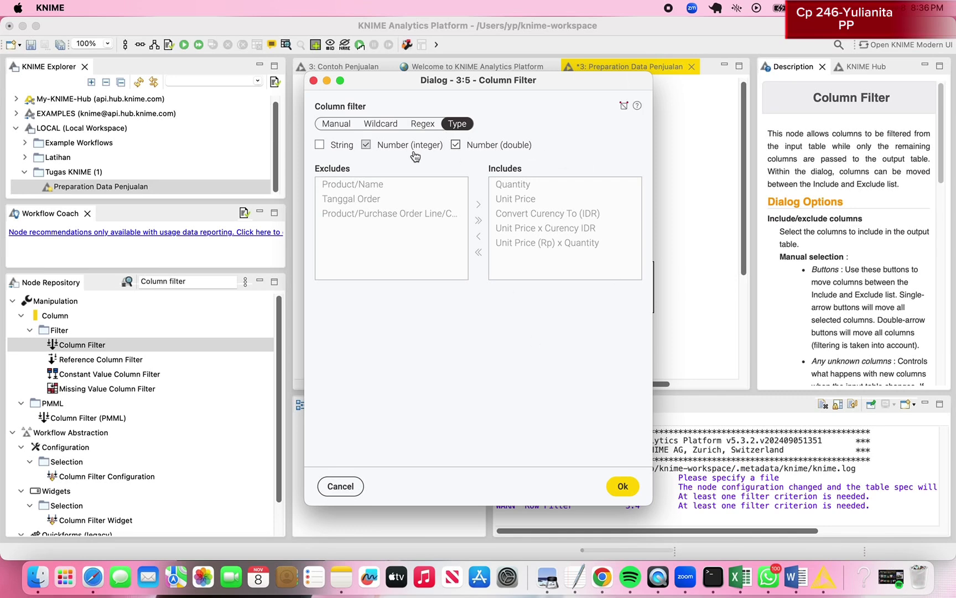
pyautogui.click(455, 146)
pyautogui.click(624, 487)
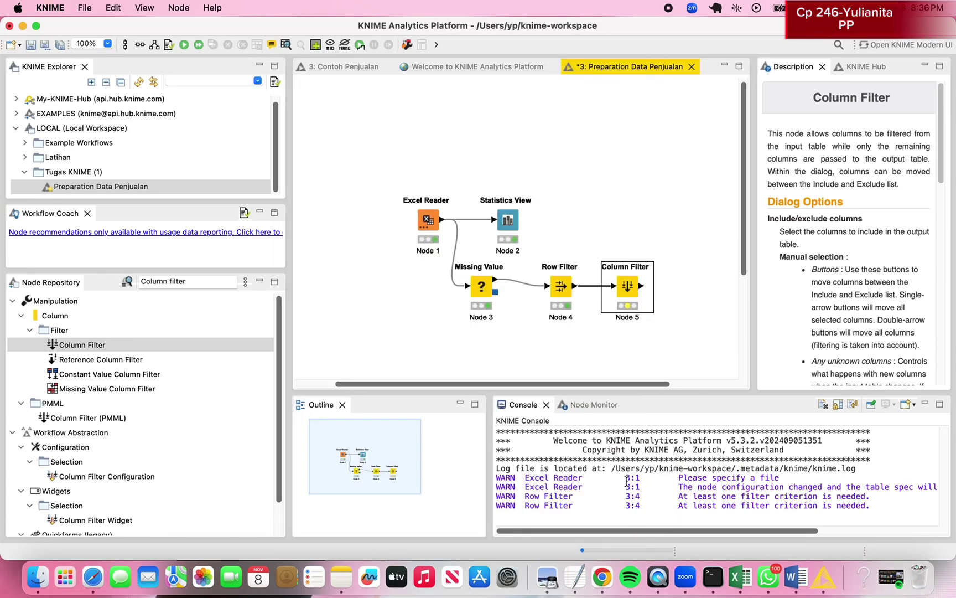
pyautogui.click(182, 45)
# Open the Column Filter's filtered table and examine the remaining columns and their values down the rows
pyautogui.click(285, 44)
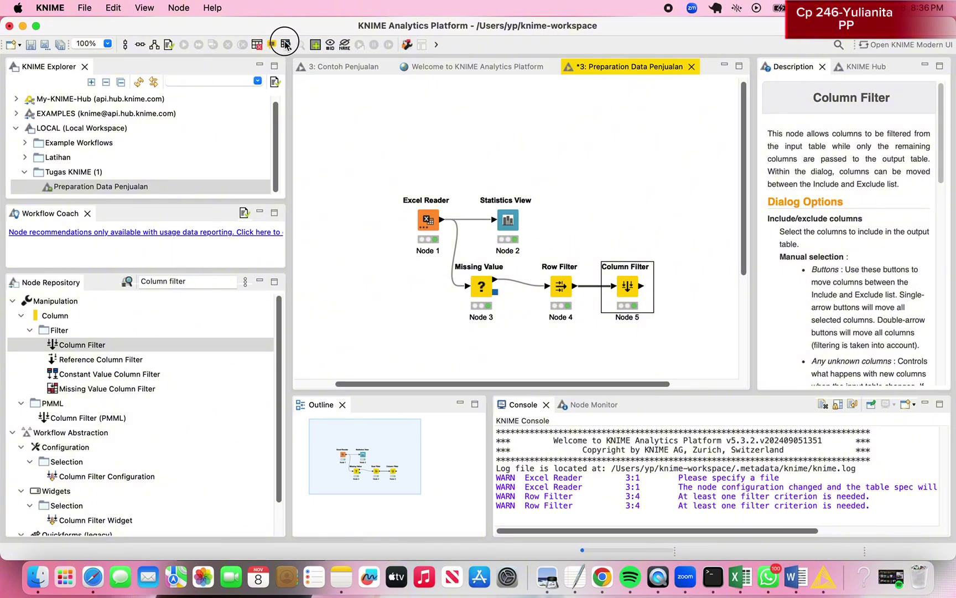
pyautogui.scroll(-5, 355, 271)
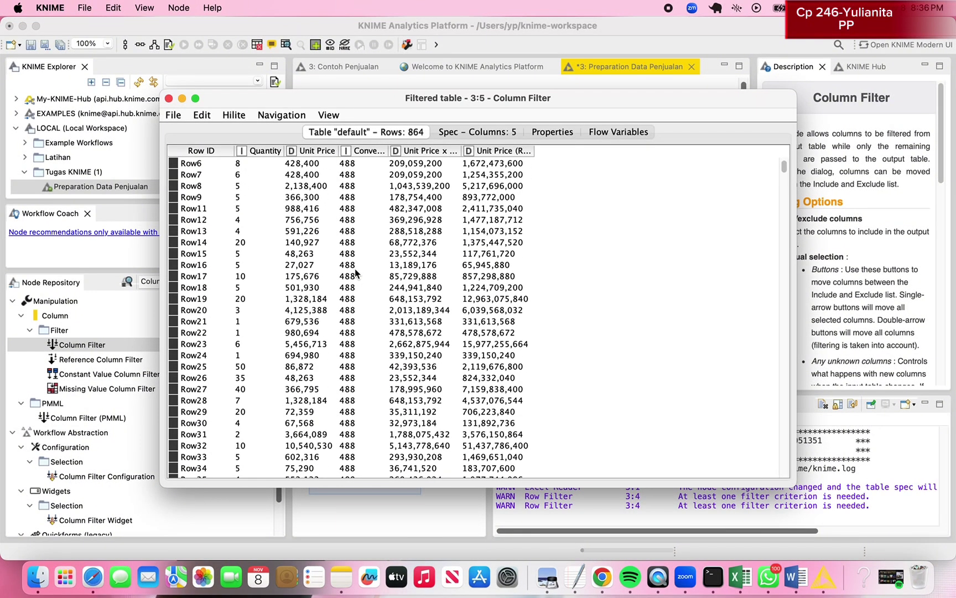
pyautogui.scroll(-15, 344, 268)
pyautogui.scroll(20, 310, 263)
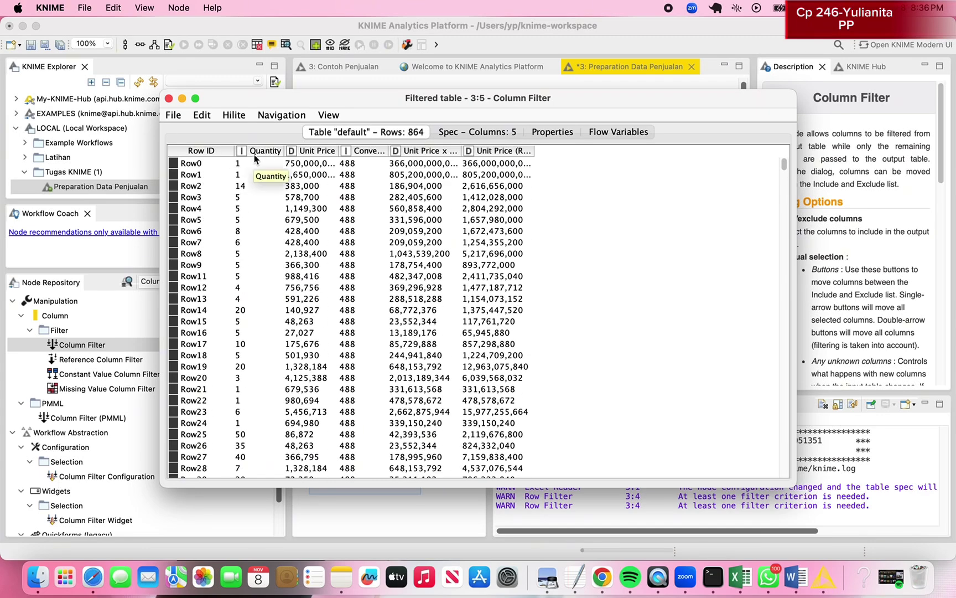
pyautogui.moveTo(258, 162); pyautogui.dragTo(459, 437)
pyautogui.scroll(-10, 452, 415)
pyautogui.click(451, 414)
pyautogui.scroll(-10, 452, 414)
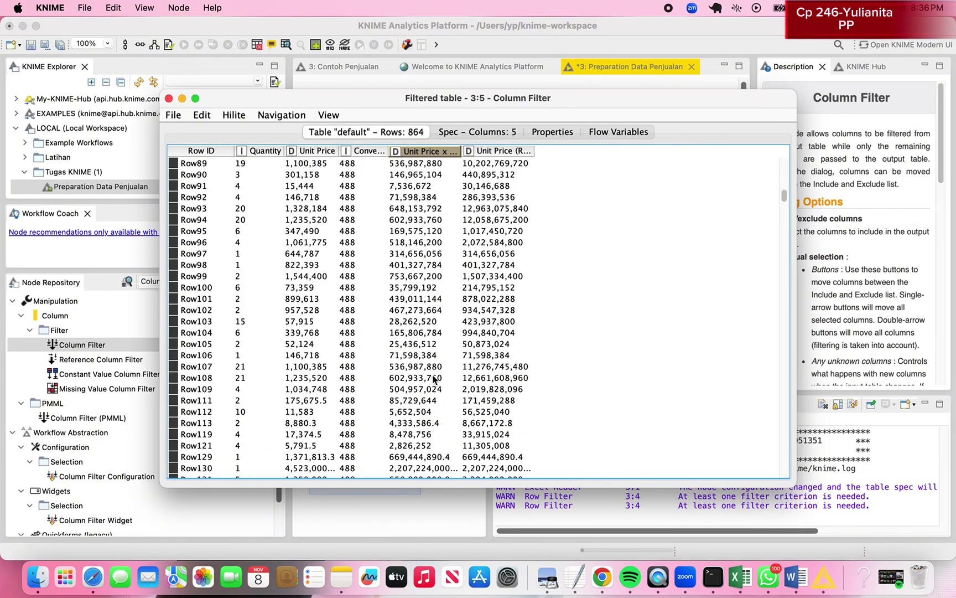
pyautogui.scroll(20, 437, 393)
pyautogui.scroll(5, 433, 388)
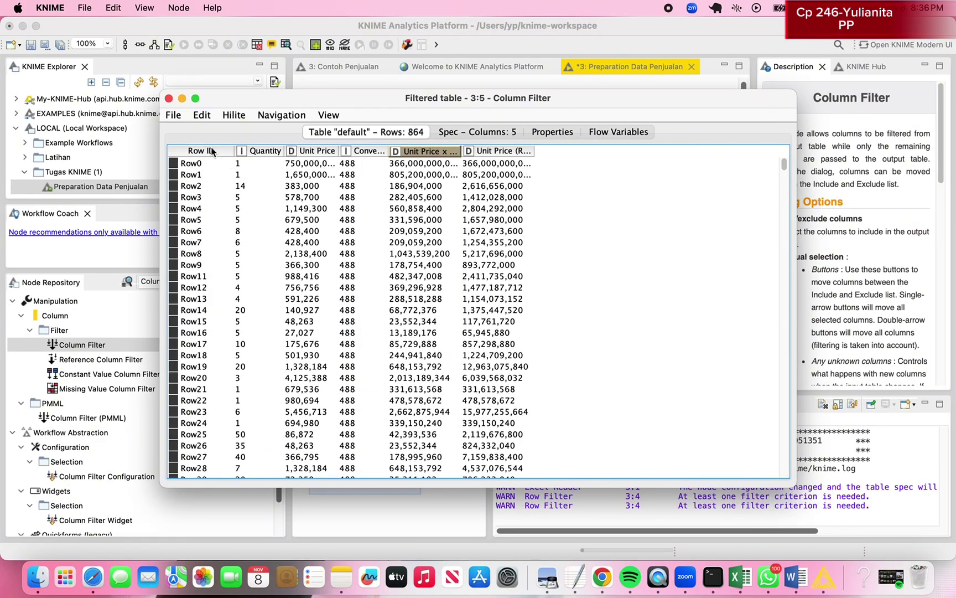
# Close the Column Filter table, then open the Row Filter's included rows and examine the currency, product name and order date columns
pyautogui.click(169, 99)
pyautogui.click(565, 292)
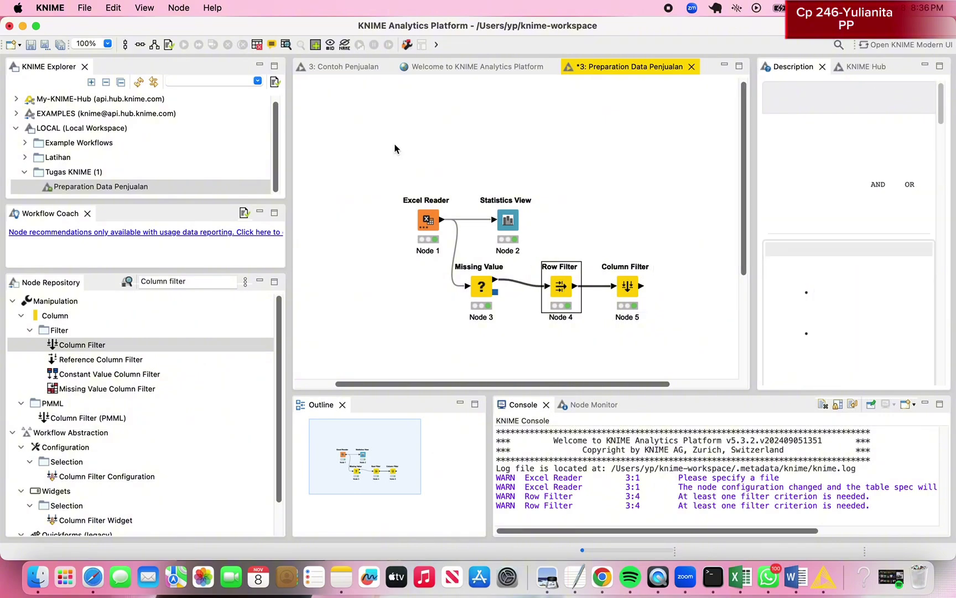
pyautogui.click(286, 44)
pyautogui.scroll(-3, 396, 350)
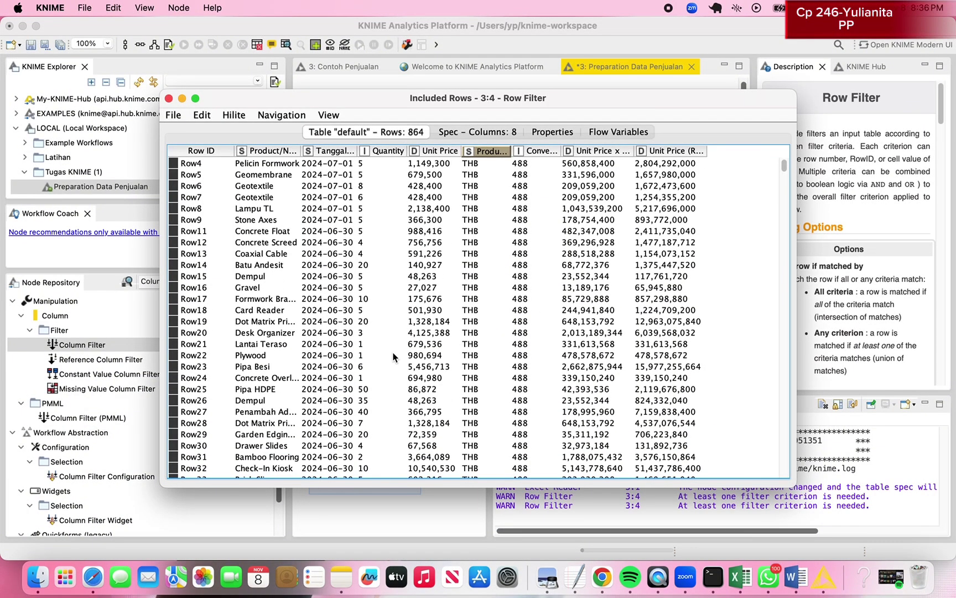
pyautogui.moveTo(477, 357); pyautogui.dragTo(474, 435)
pyautogui.moveTo(252, 333); pyautogui.dragTo(263, 423)
pyautogui.moveTo(324, 334); pyautogui.dragTo(325, 451)
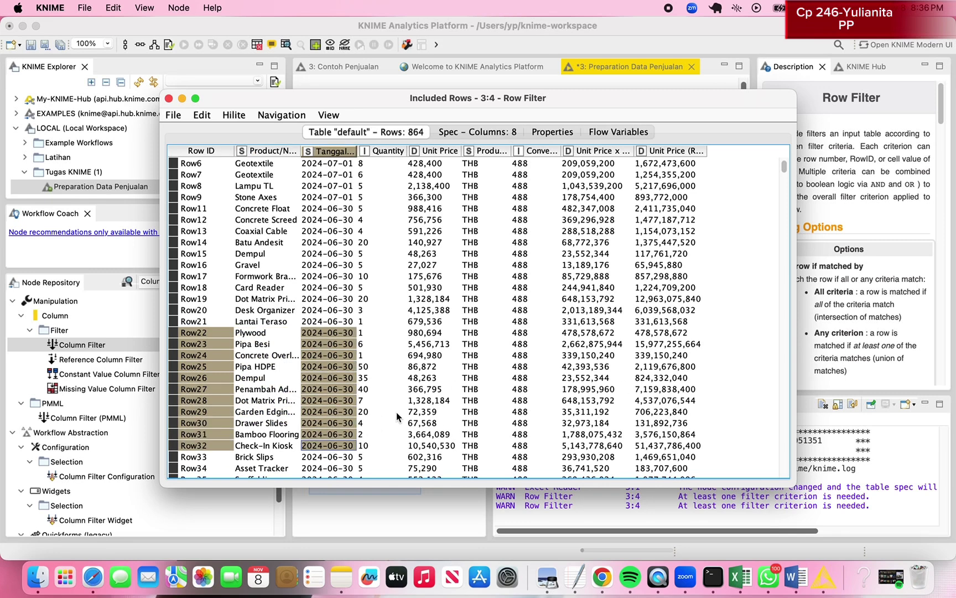
pyautogui.click(169, 99)
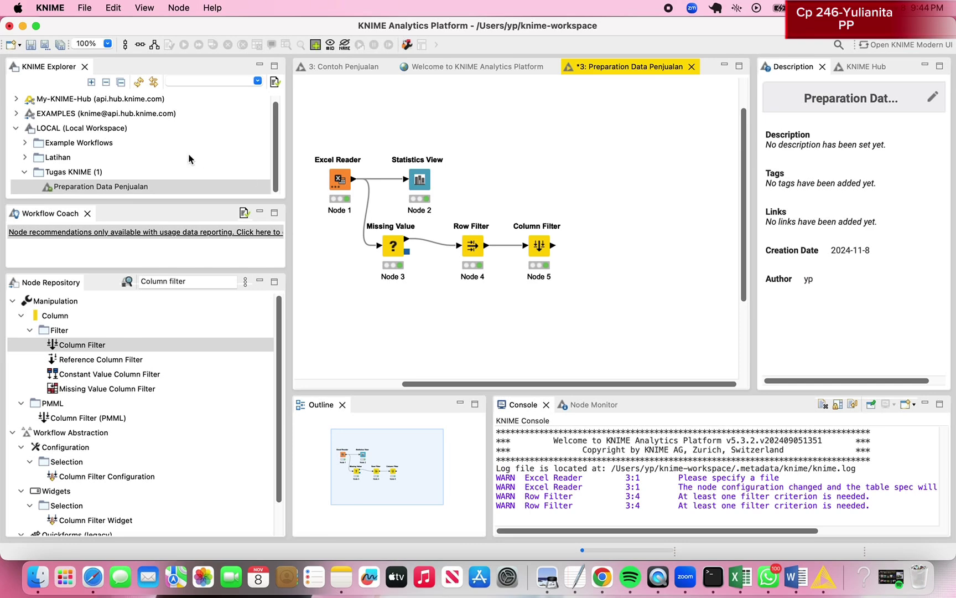
# Open the export settings for the Preparation Data Penjualan workflow and check the source workflow and the destination .knwf file name
pyautogui.click(84, 9)
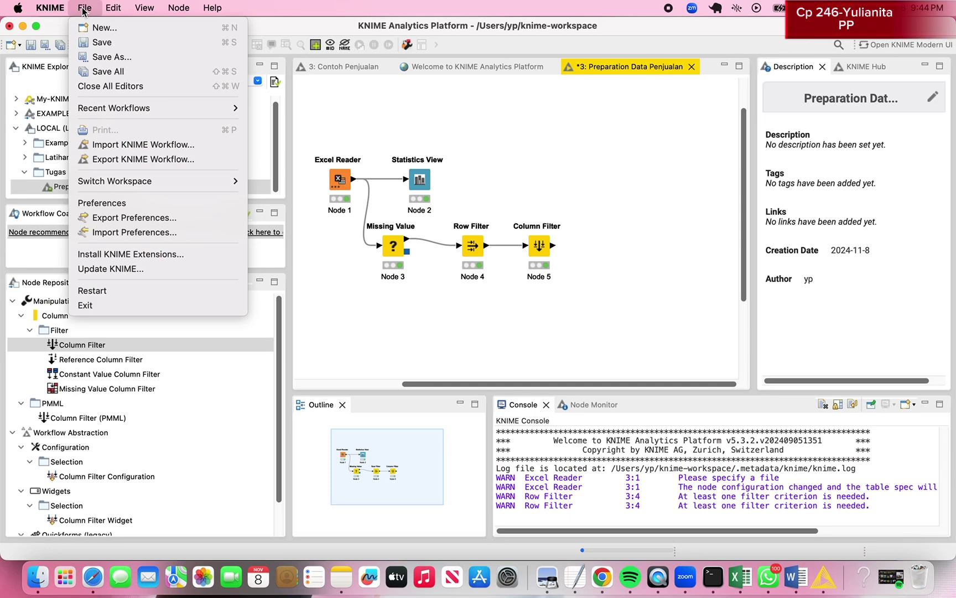
pyautogui.click(122, 160)
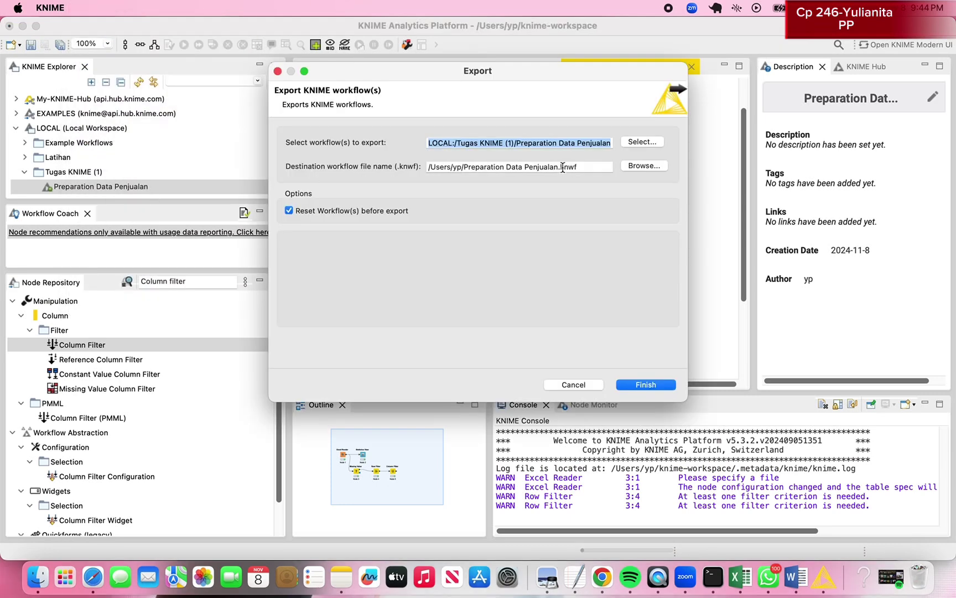
pyautogui.click(458, 145)
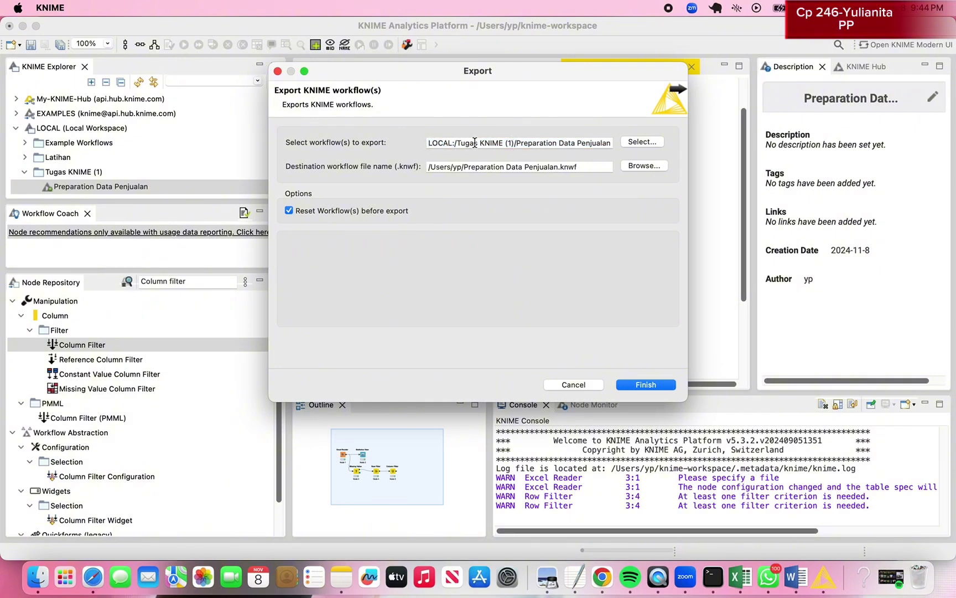
pyautogui.moveTo(495, 77); pyautogui.dragTo(495, 157)
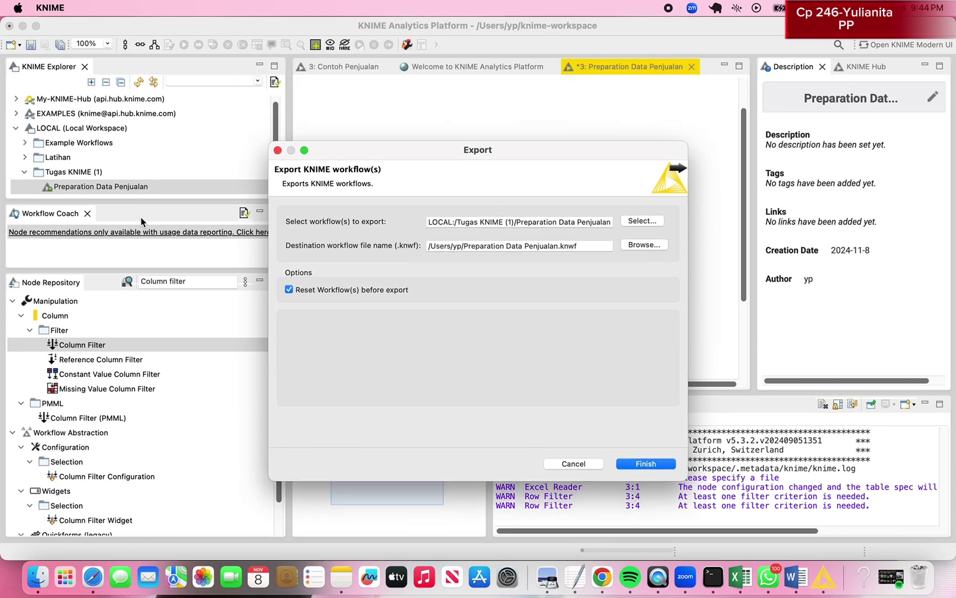
pyautogui.moveTo(472, 217); pyautogui.dragTo(599, 222)
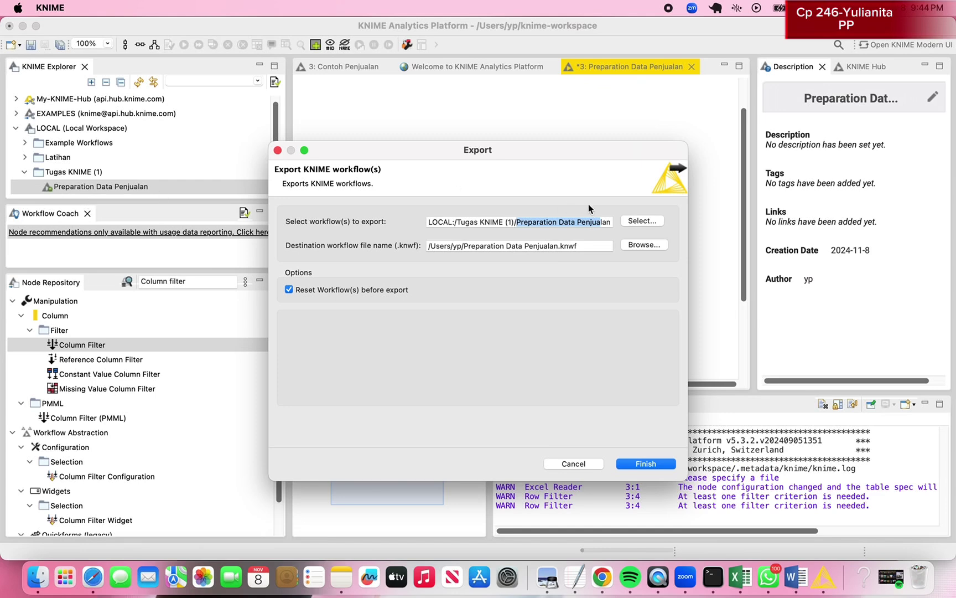
pyautogui.click(564, 224)
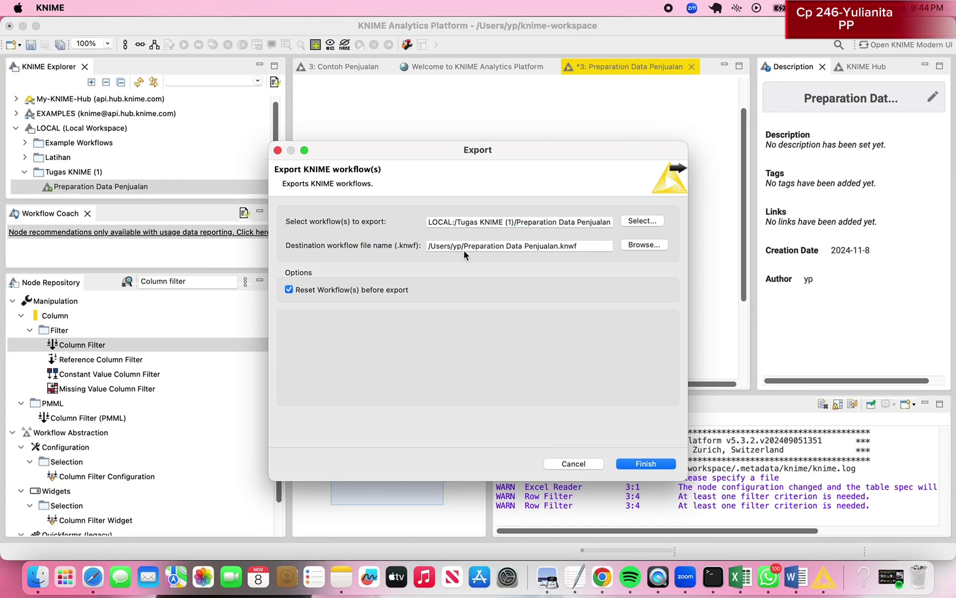
pyautogui.moveTo(464, 245); pyautogui.dragTo(583, 246)
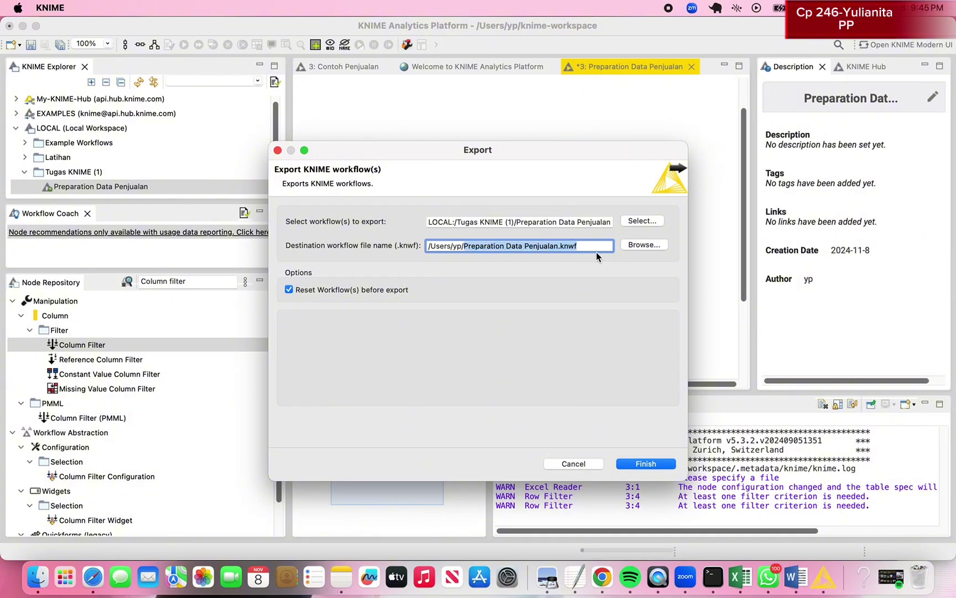
# Export the workflow as Preparation Data Penjualan.knwf with Reset Workflow(s) before export enabled, saving the workflow's changes when asked
pyautogui.click(290, 289)
pyautogui.moveTo(429, 156); pyautogui.dragTo(680, 152)
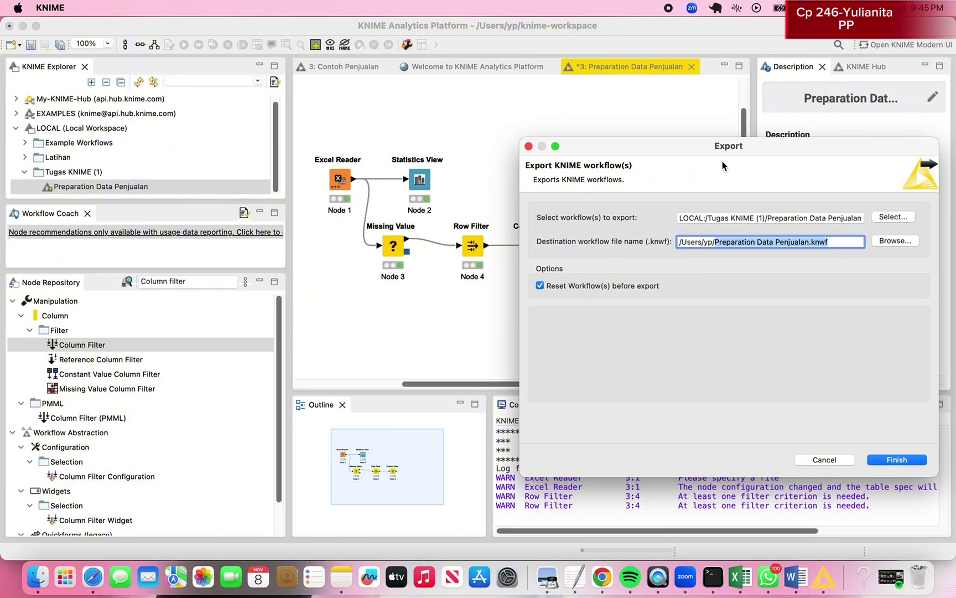
pyautogui.moveTo(657, 145); pyautogui.dragTo(458, 114)
pyautogui.click(726, 428)
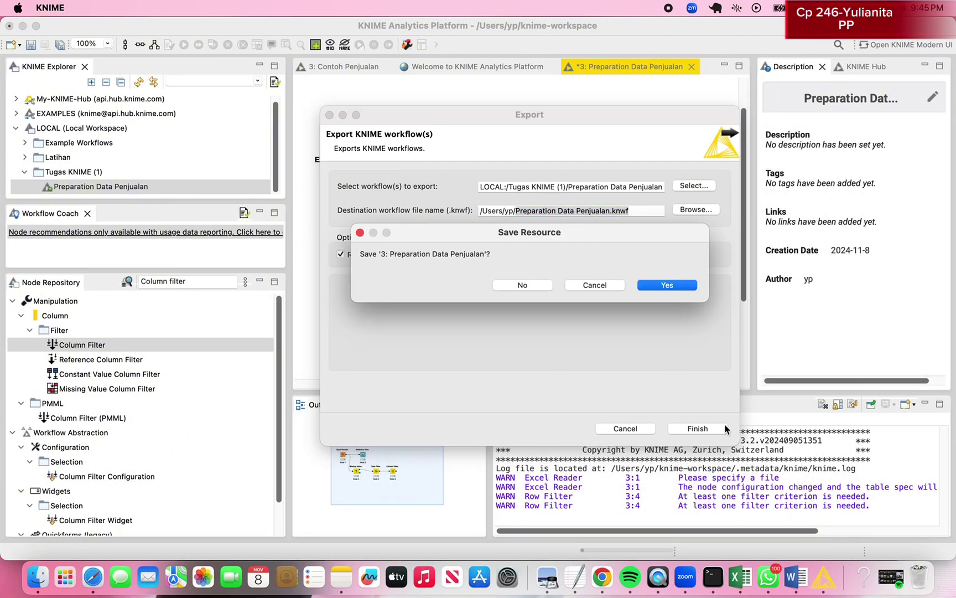
pyautogui.click(676, 284)
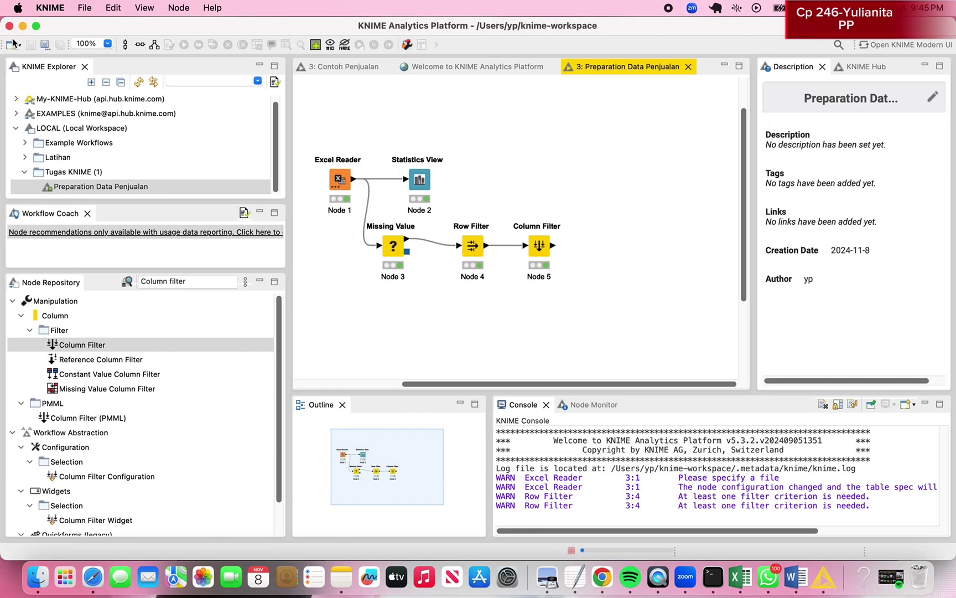
# Quit KNIME and browse in Finder through Macintosh HD and Users to the home folder containing the exported workflow file
pyautogui.rightClick(823, 574)
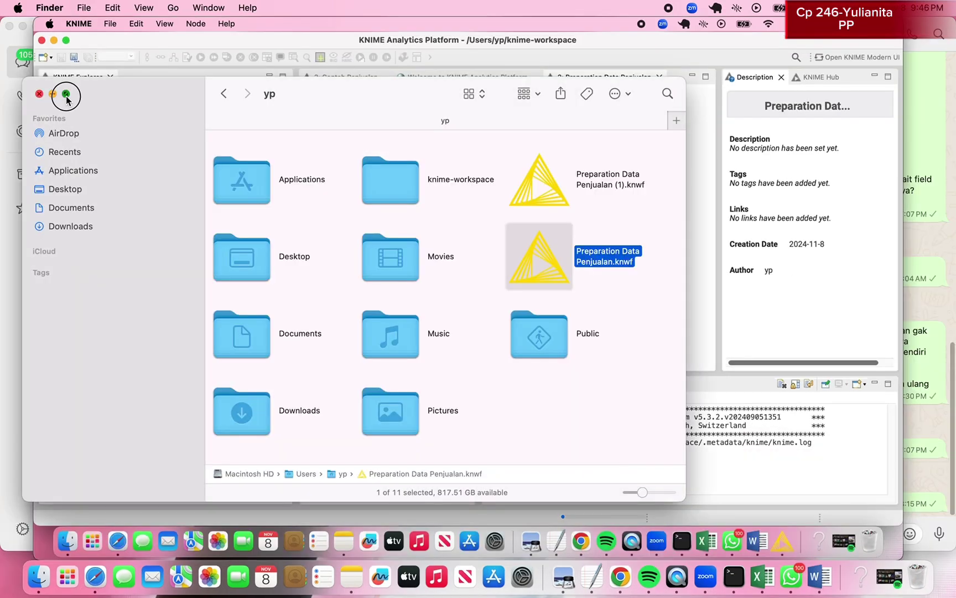
pyautogui.click(66, 95)
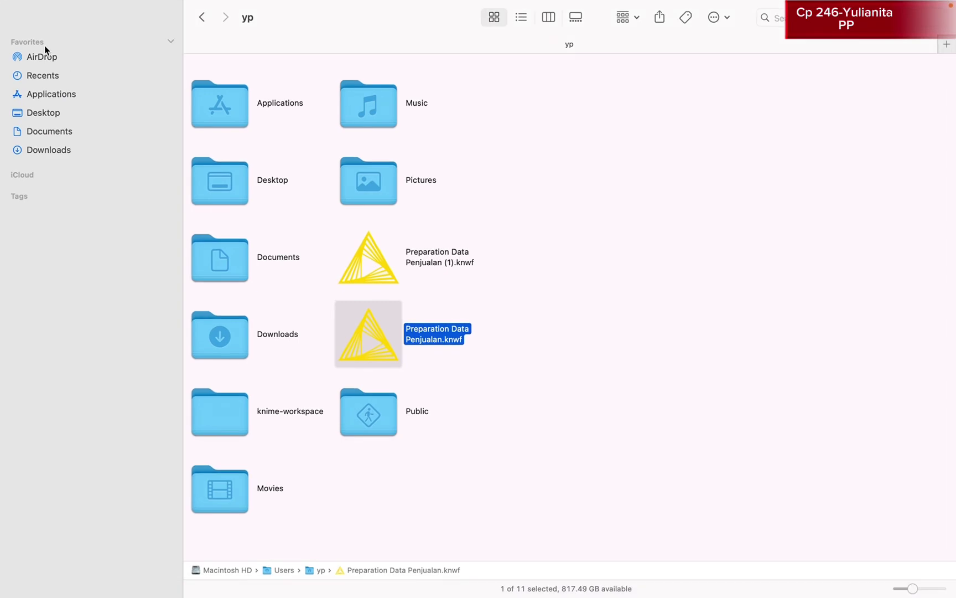
pyautogui.click(69, 56)
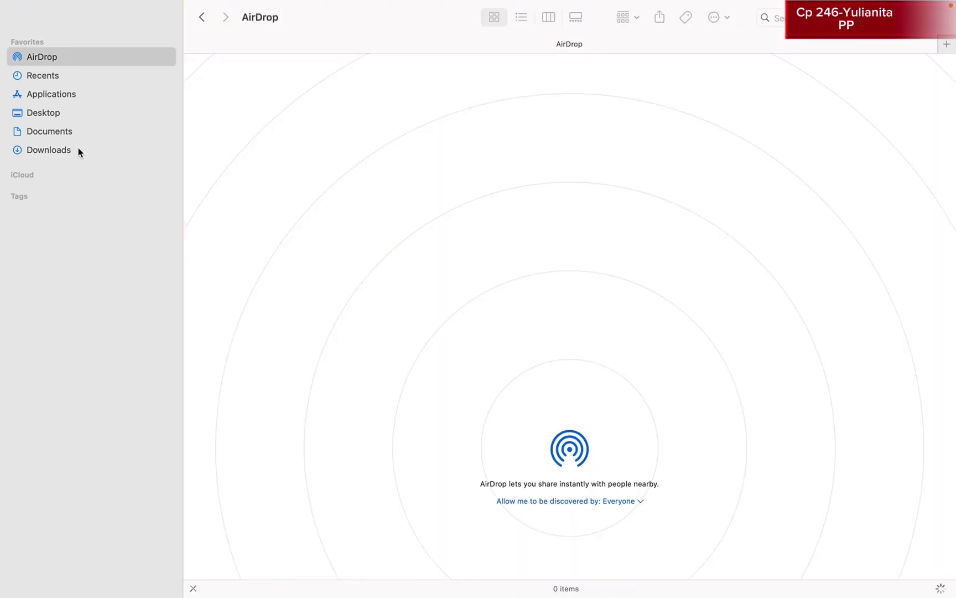
pyautogui.click(77, 148)
pyautogui.doubleClick(230, 570)
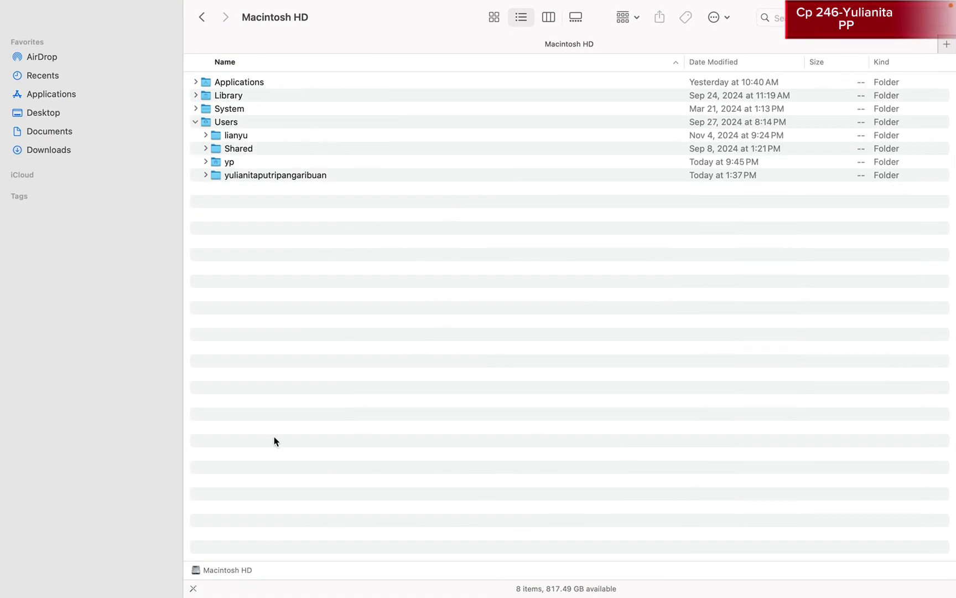
pyautogui.click(229, 164)
pyautogui.doubleClick(227, 162)
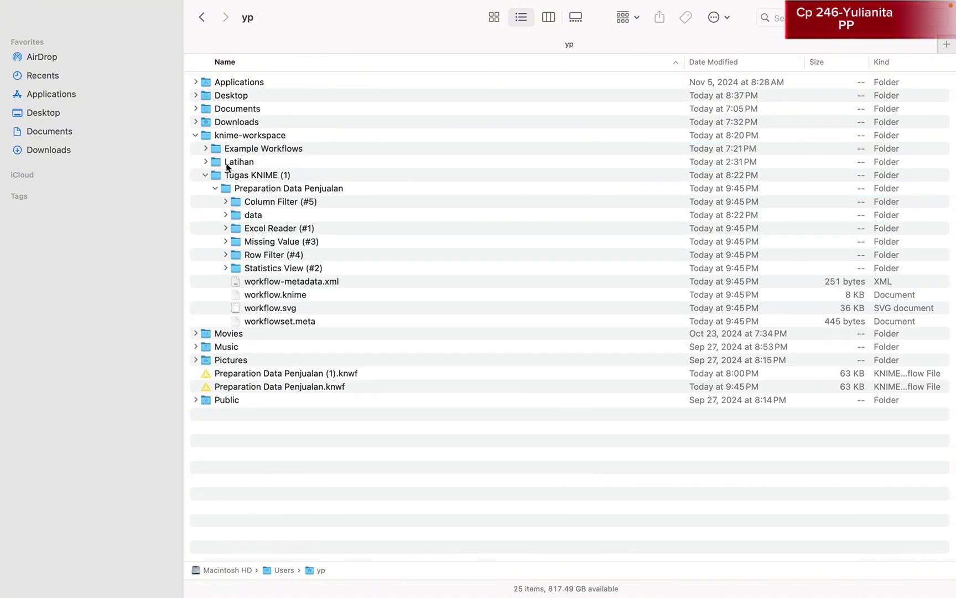
# Open the exported Preparation Data Penjualan.knwf in KNIME, launching with knime-workspace as the workspace directory
pyautogui.doubleClick(222, 387)
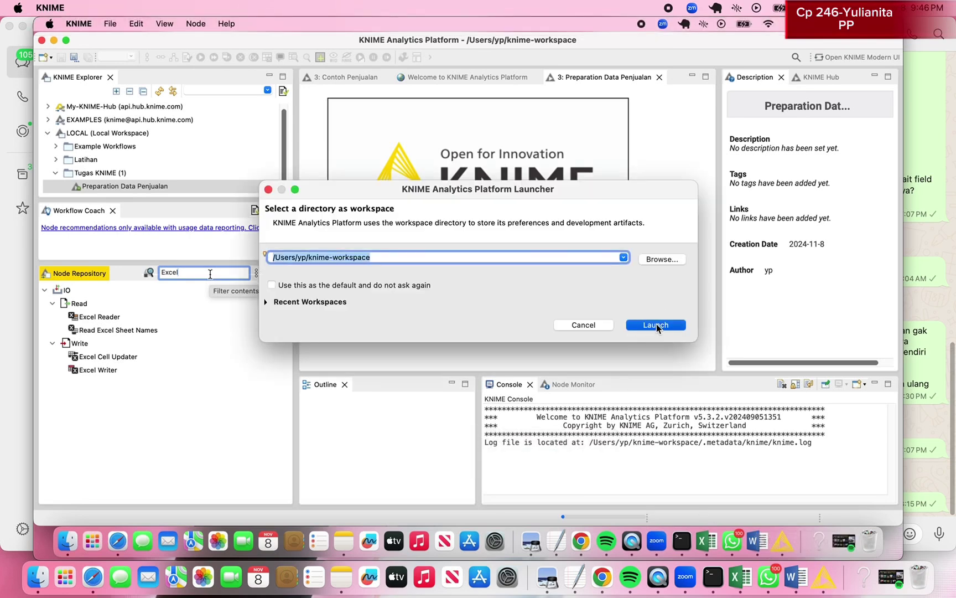
pyautogui.click(657, 325)
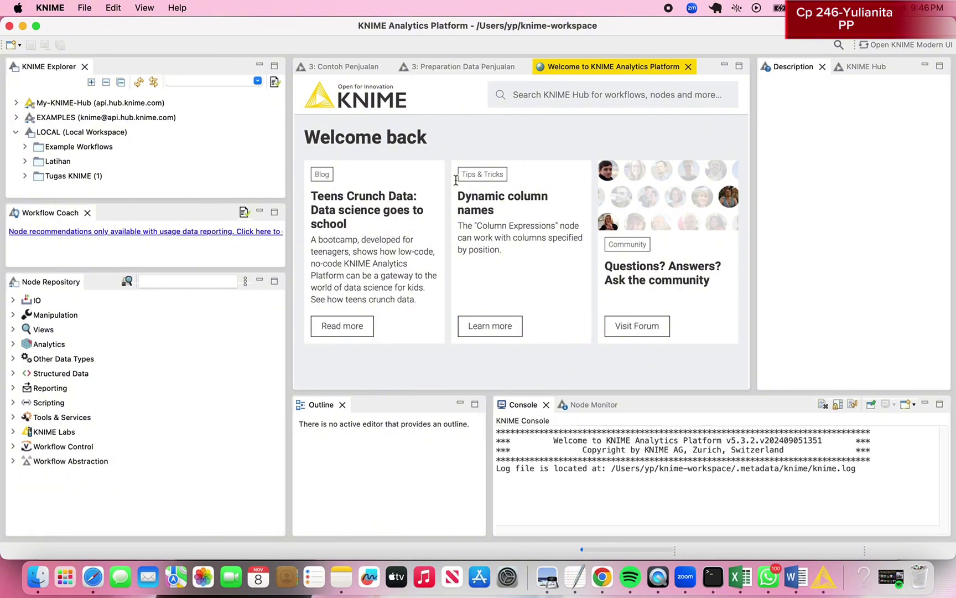
pyautogui.scroll(-2, 548, 195)
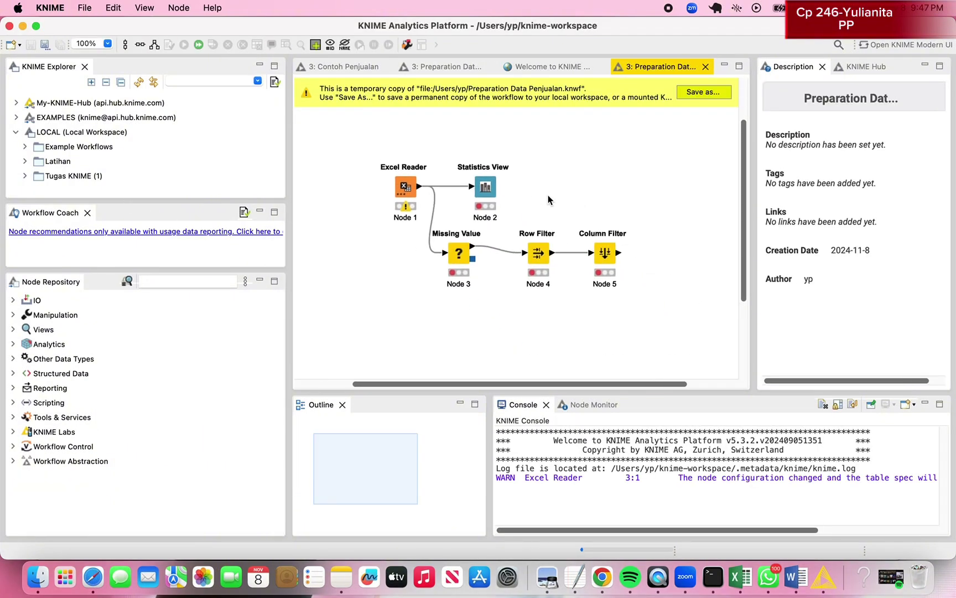
pyautogui.hscroll(2, 548, 194)
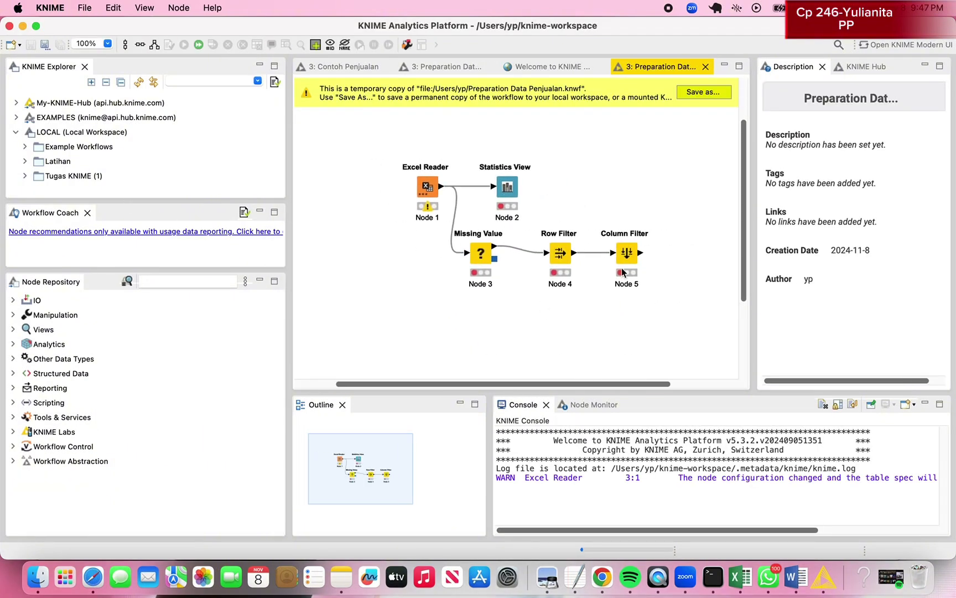
# Execute the Excel Reader, Statistics View, Missing Value, Row Filter and Column Filter nodes in the reopened workflow
pyautogui.rightClick(426, 188)
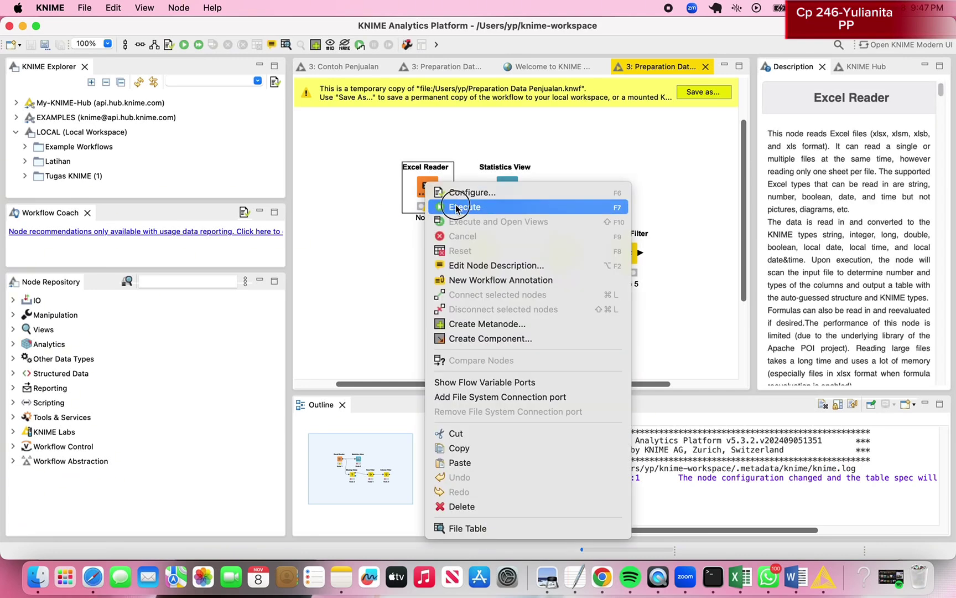
pyautogui.click(456, 206)
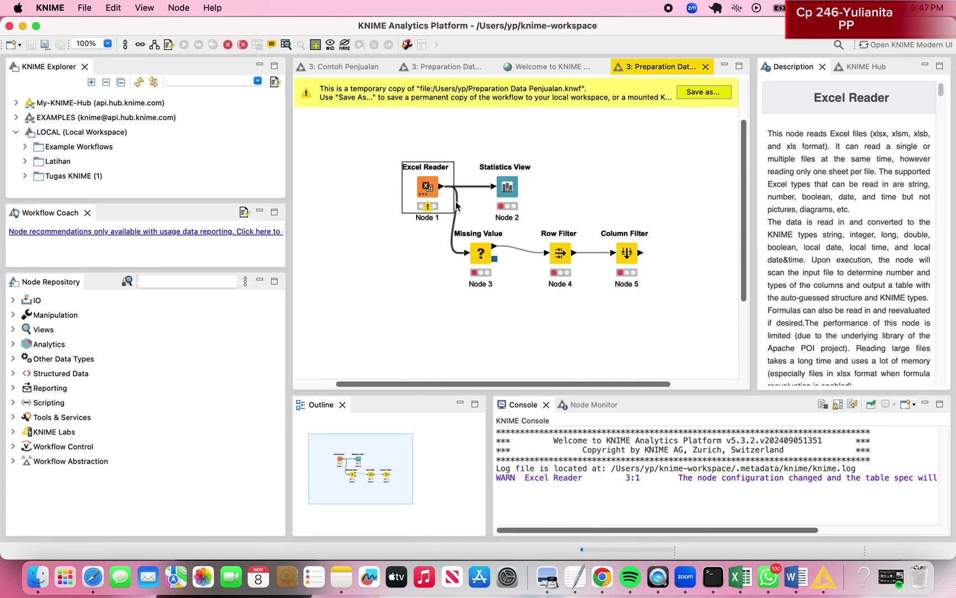
pyautogui.rightClick(506, 192)
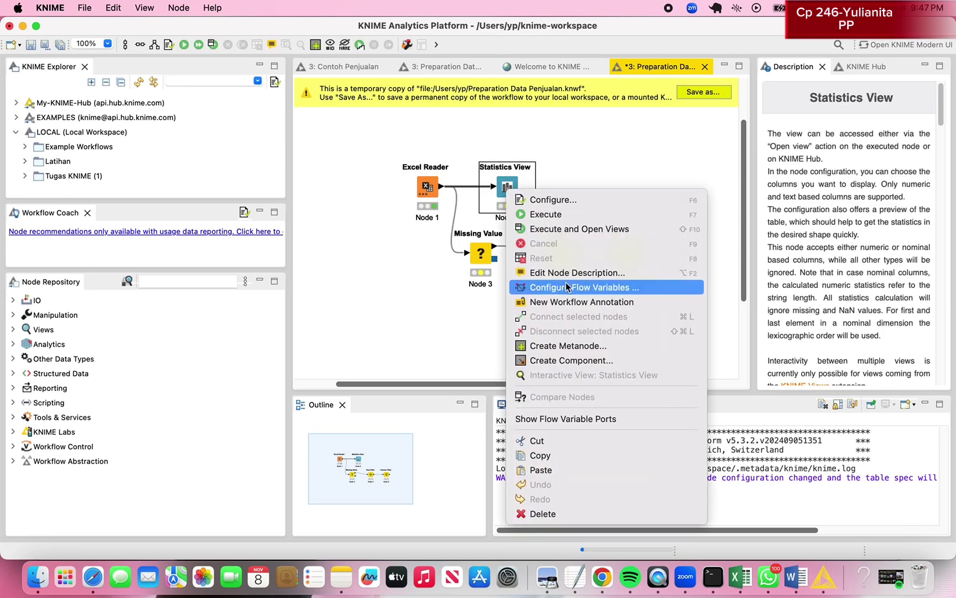
pyautogui.click(532, 214)
pyautogui.rightClick(478, 254)
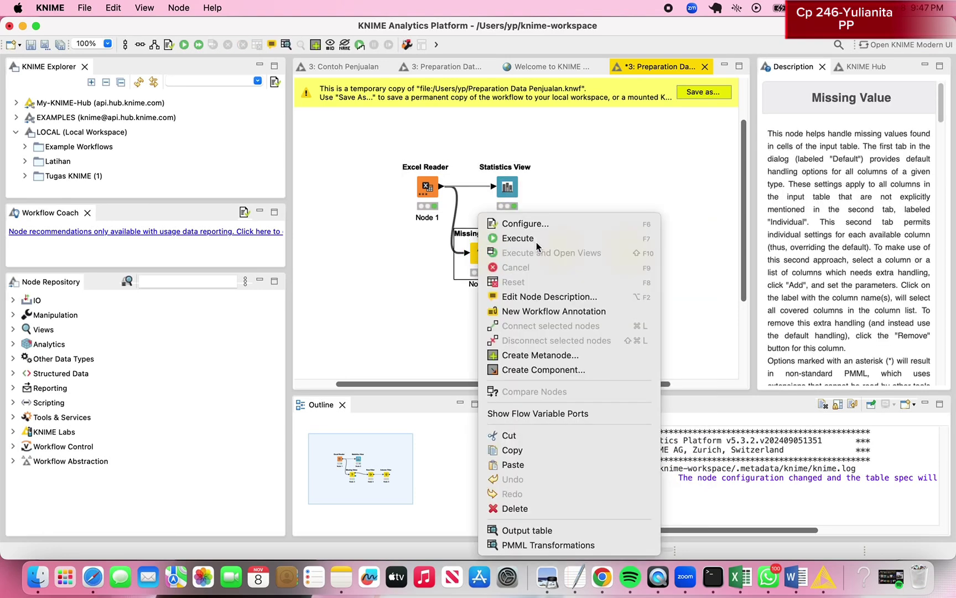
pyautogui.rightClick(556, 253)
pyautogui.rightClick(620, 252)
pyautogui.click(659, 238)
# Open the Excel Reader's output table, examine the sales rows and close it
pyautogui.click(426, 187)
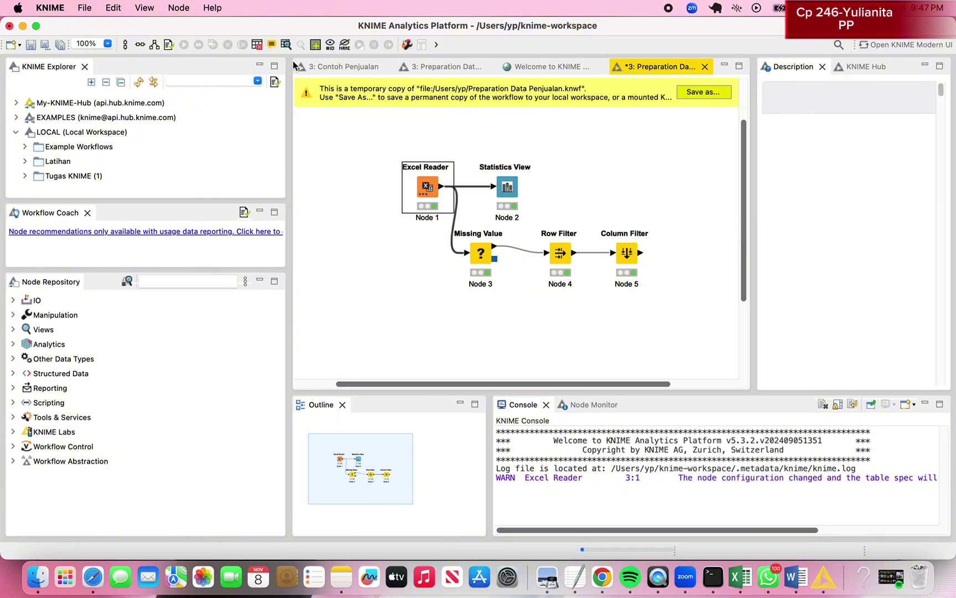
pyautogui.click(287, 45)
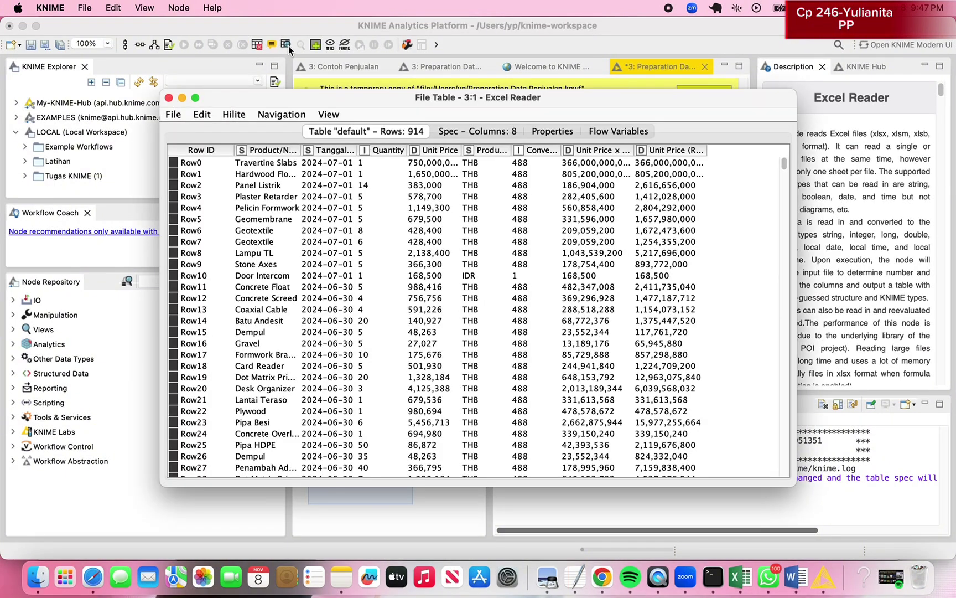
pyautogui.scroll(-20, 375, 221)
pyautogui.click(170, 99)
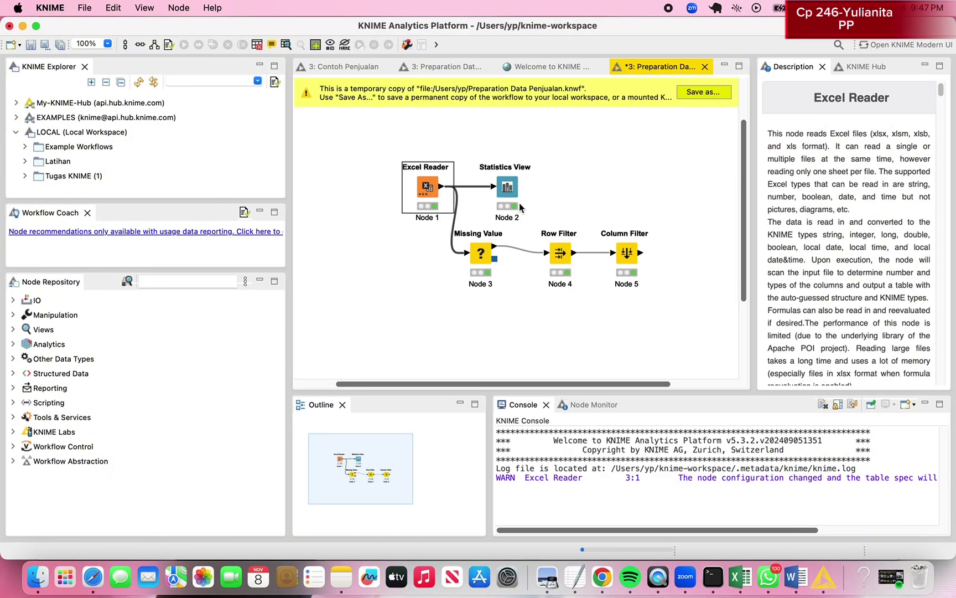
# Open the Statistics View configuration, review the type and missing-value statistics of the columns and close it
pyautogui.rightClick(507, 188)
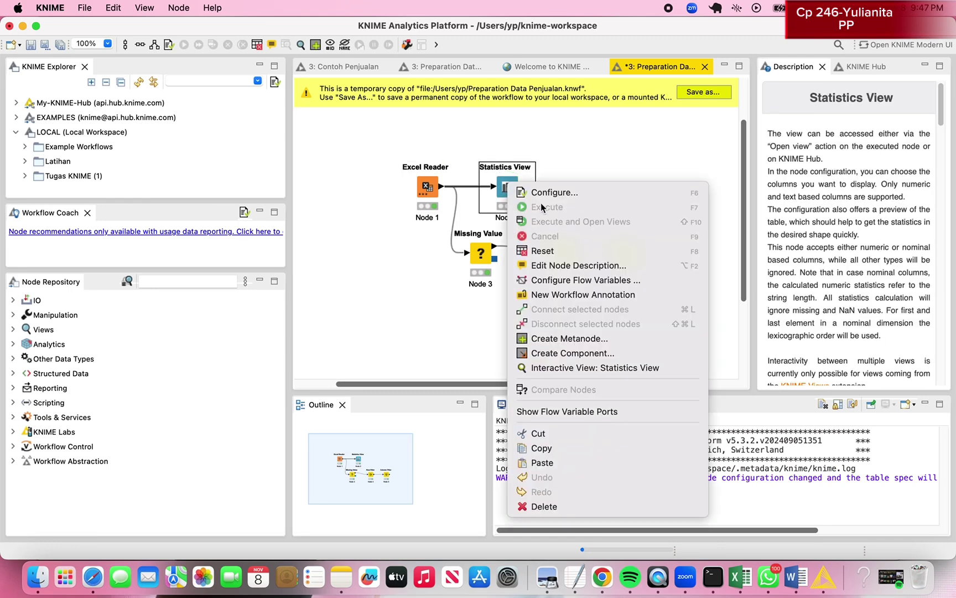
pyautogui.click(504, 180)
pyautogui.doubleClick(506, 192)
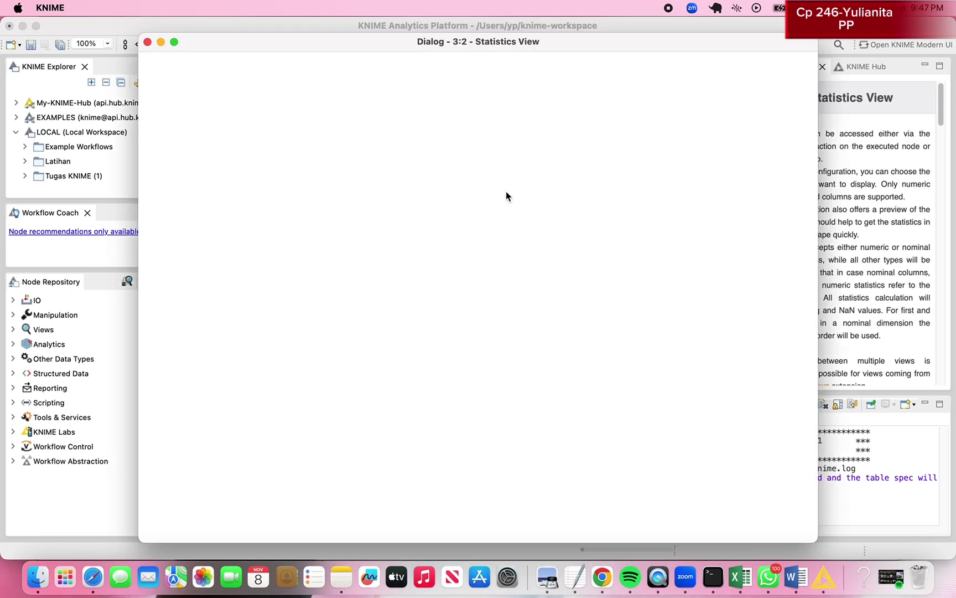
pyautogui.moveTo(355, 231); pyautogui.dragTo(236, 158)
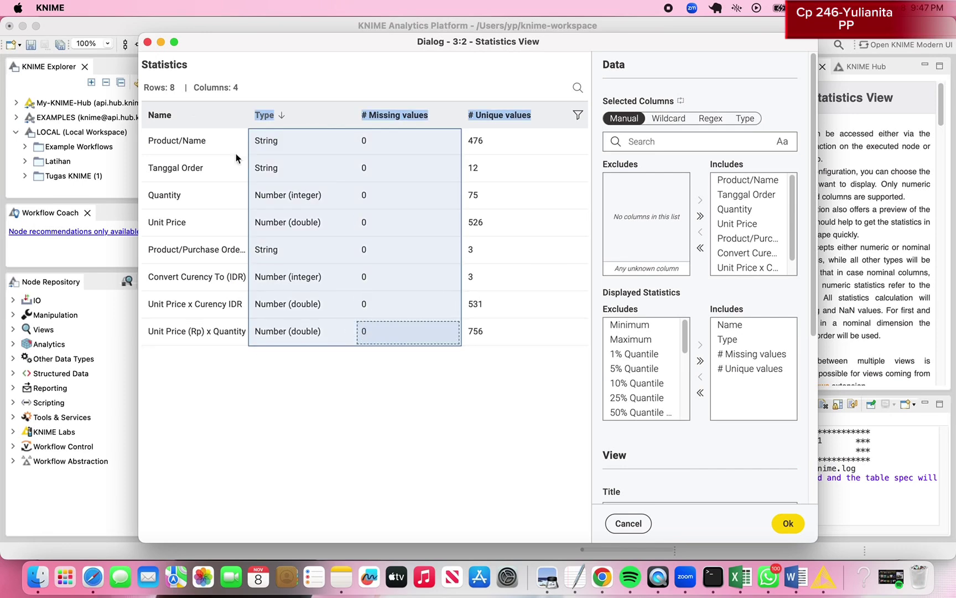
pyautogui.click(147, 42)
# Open the Missing Value node's output table, examine the rows after missing-value handling and close it
pyautogui.doubleClick(483, 256)
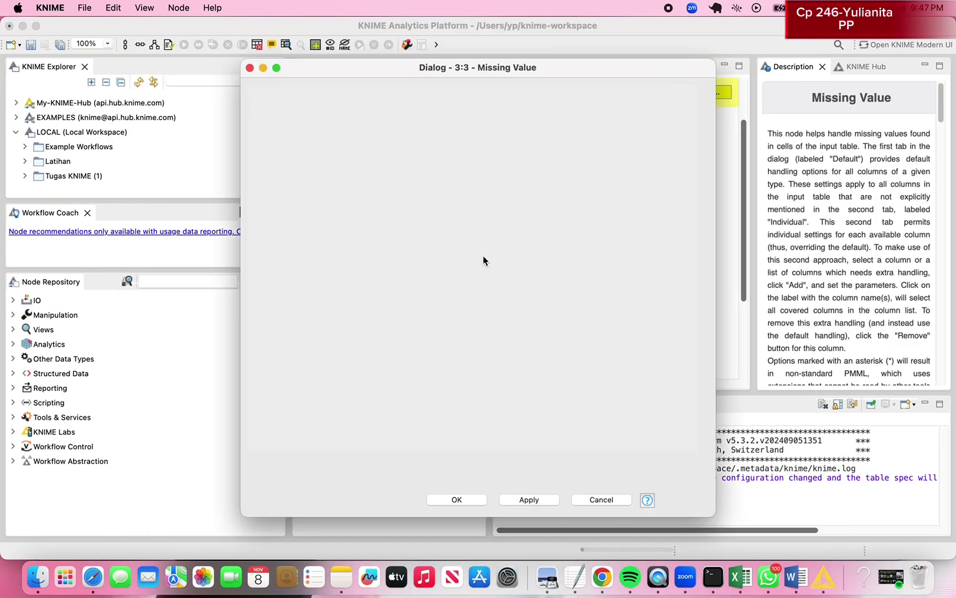
pyautogui.click(603, 499)
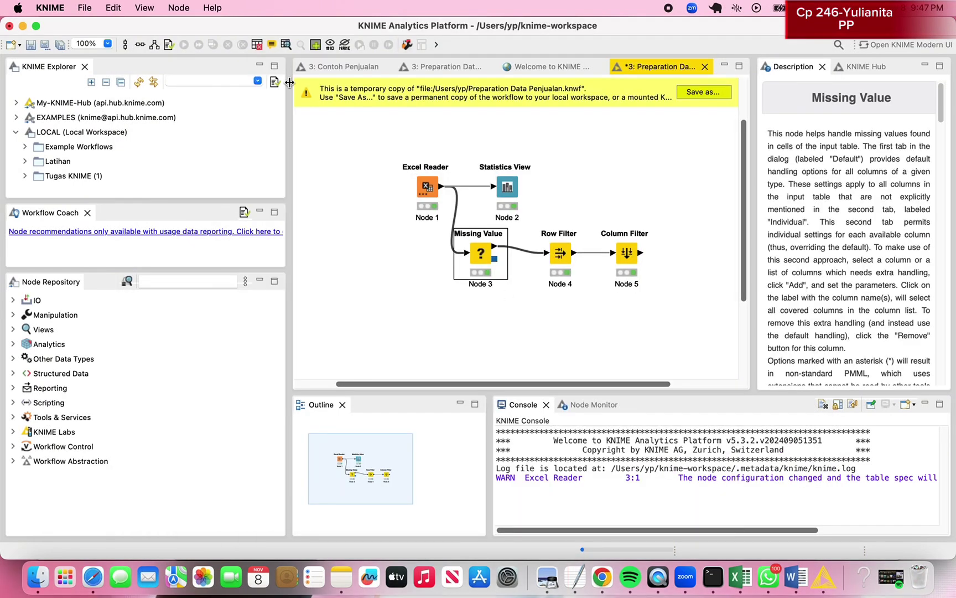
pyautogui.click(286, 44)
pyautogui.scroll(-1, 493, 285)
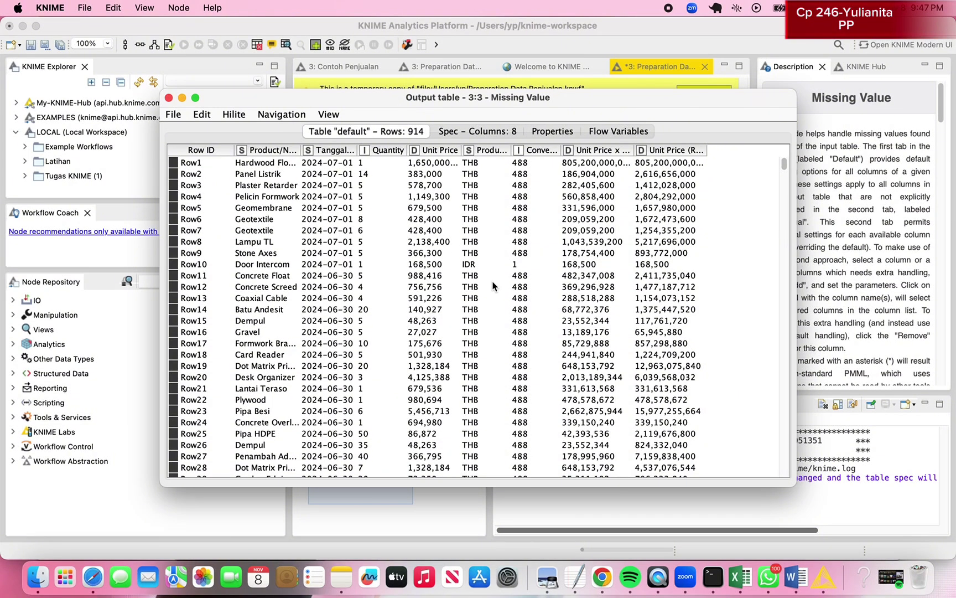
pyautogui.scroll(-6, 493, 285)
pyautogui.click(169, 98)
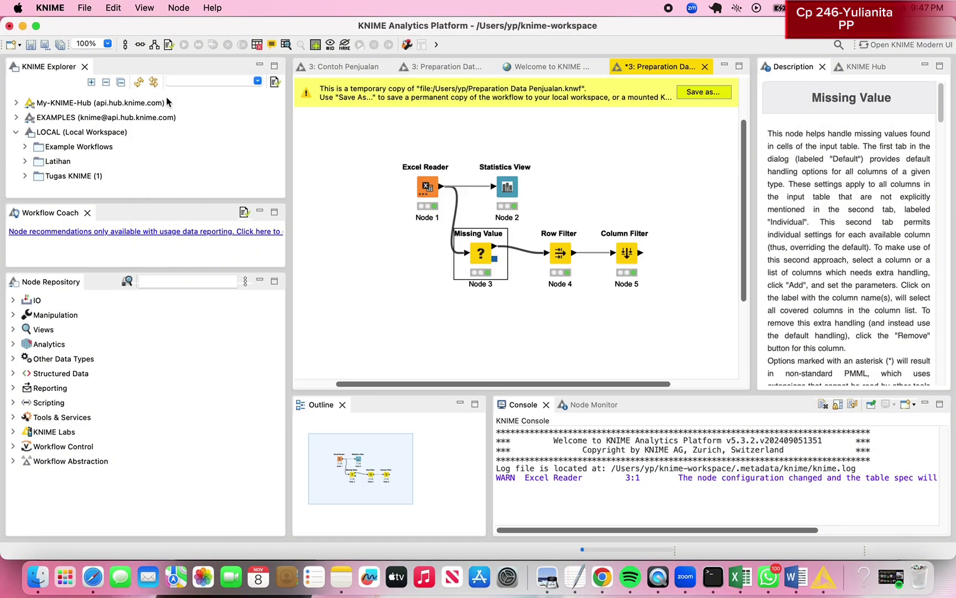
# Open the Row Filter's included rows table, examine the filtered sales rows and close it
pyautogui.click(556, 255)
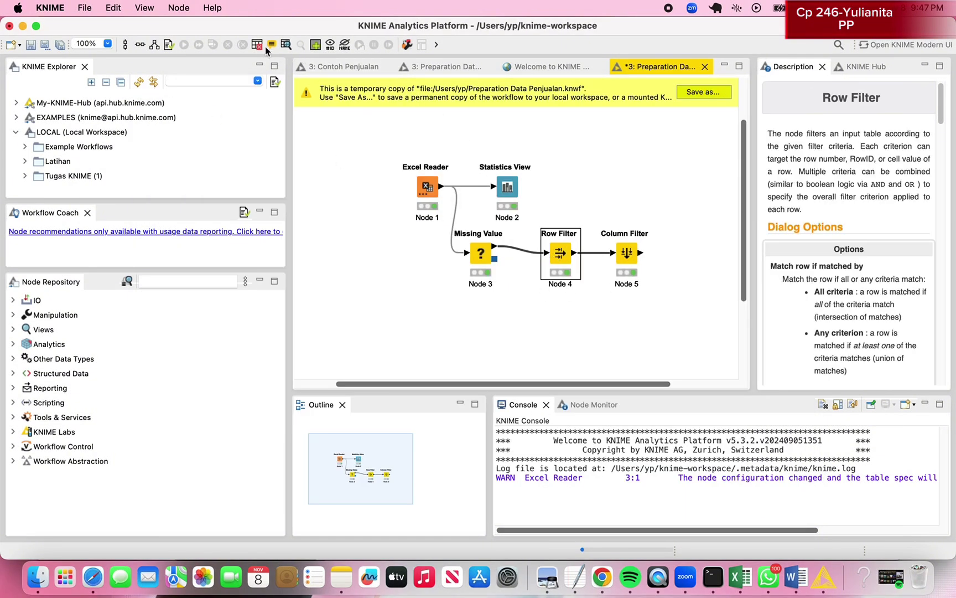
pyautogui.click(286, 44)
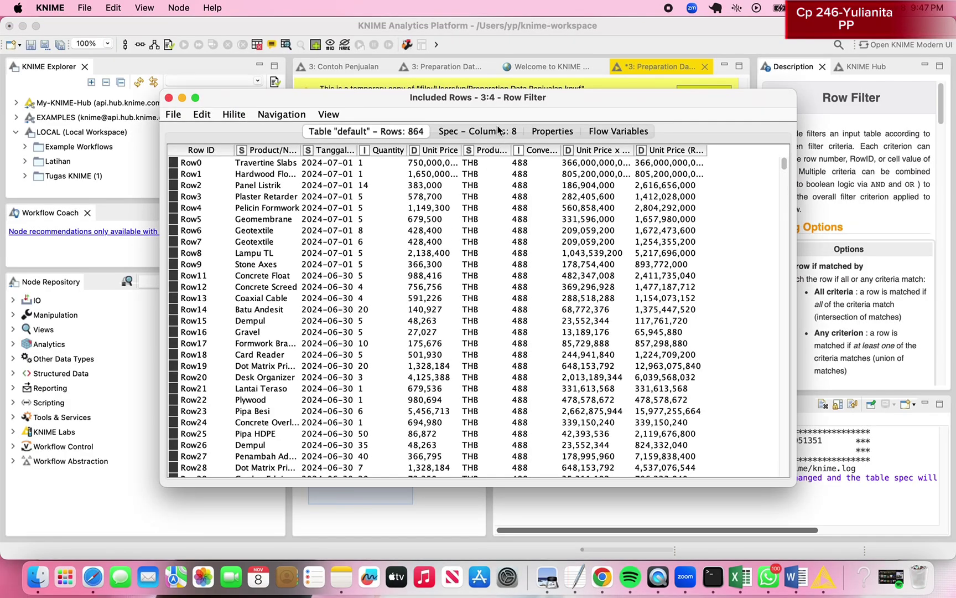
pyautogui.scroll(-20, 449, 224)
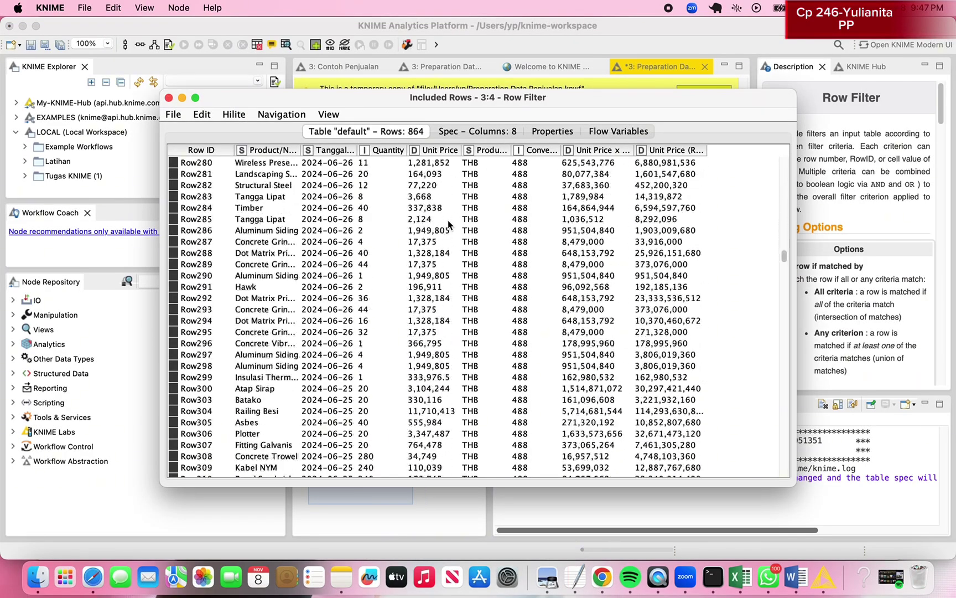
pyautogui.scroll(-20, 449, 224)
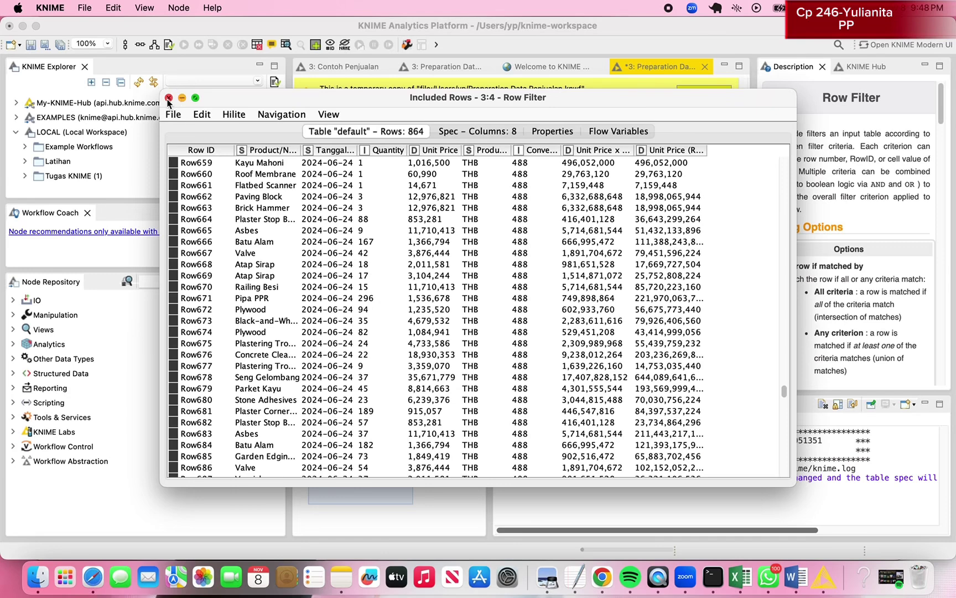
pyautogui.click(169, 98)
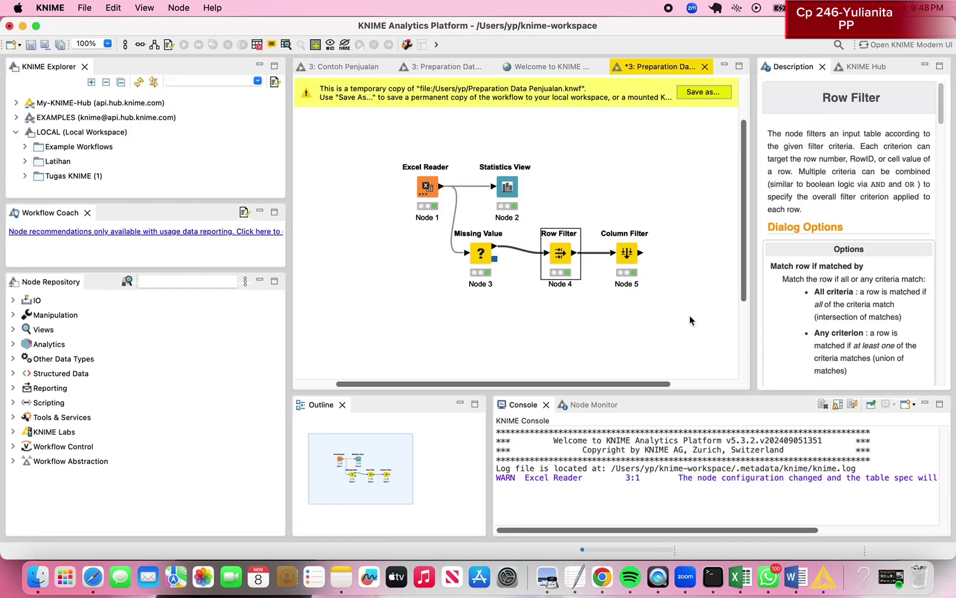
# Open the Column Filter's filtered table and examine the remaining columns and rows
pyautogui.click(626, 255)
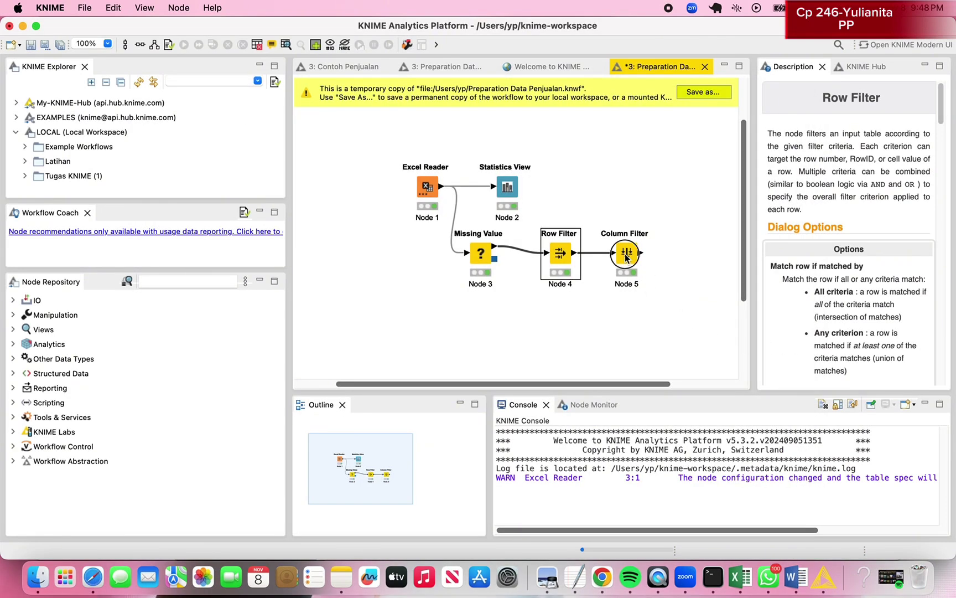
pyautogui.click(286, 45)
pyautogui.scroll(-20, 387, 246)
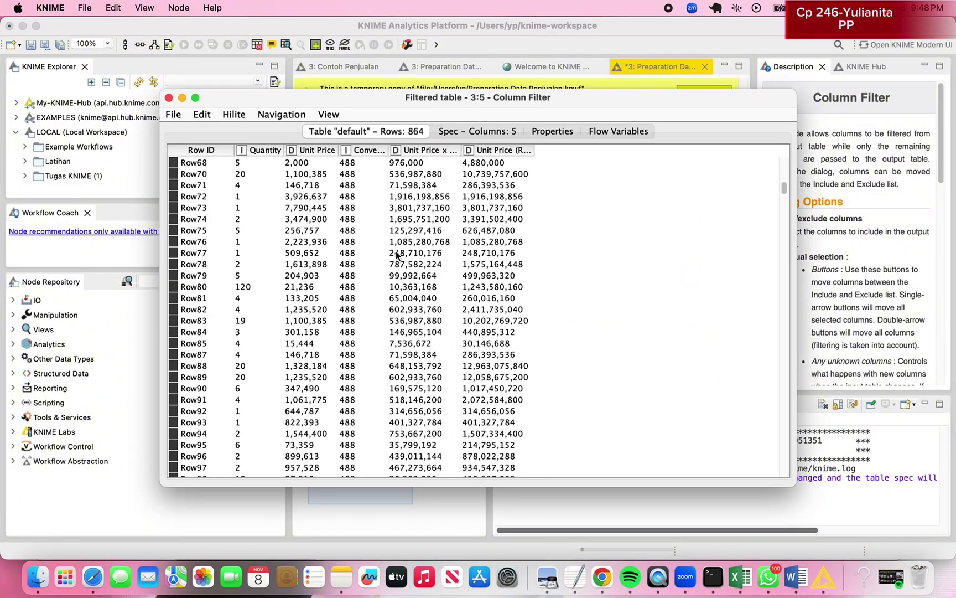
pyautogui.scroll(20, 224, 246)
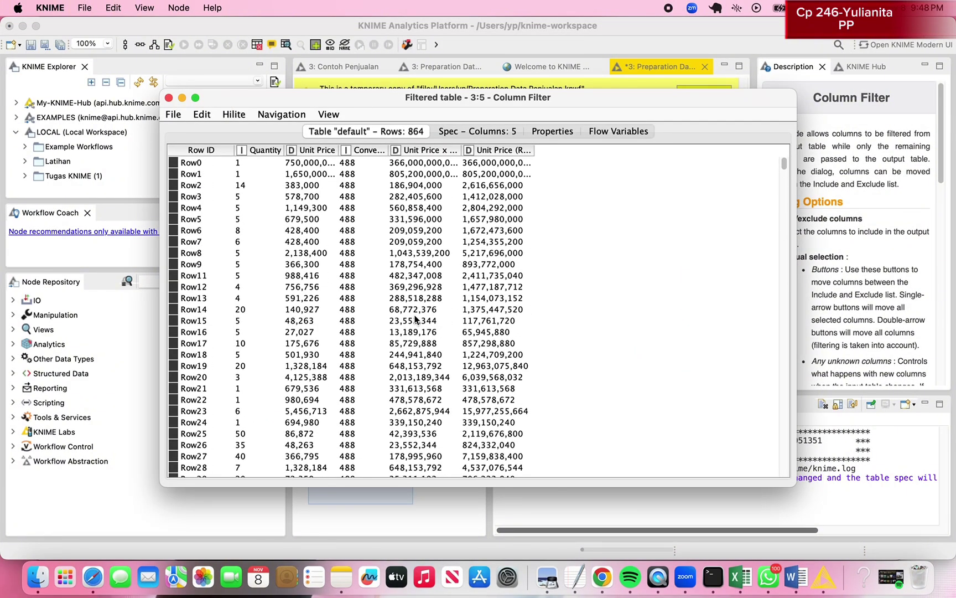